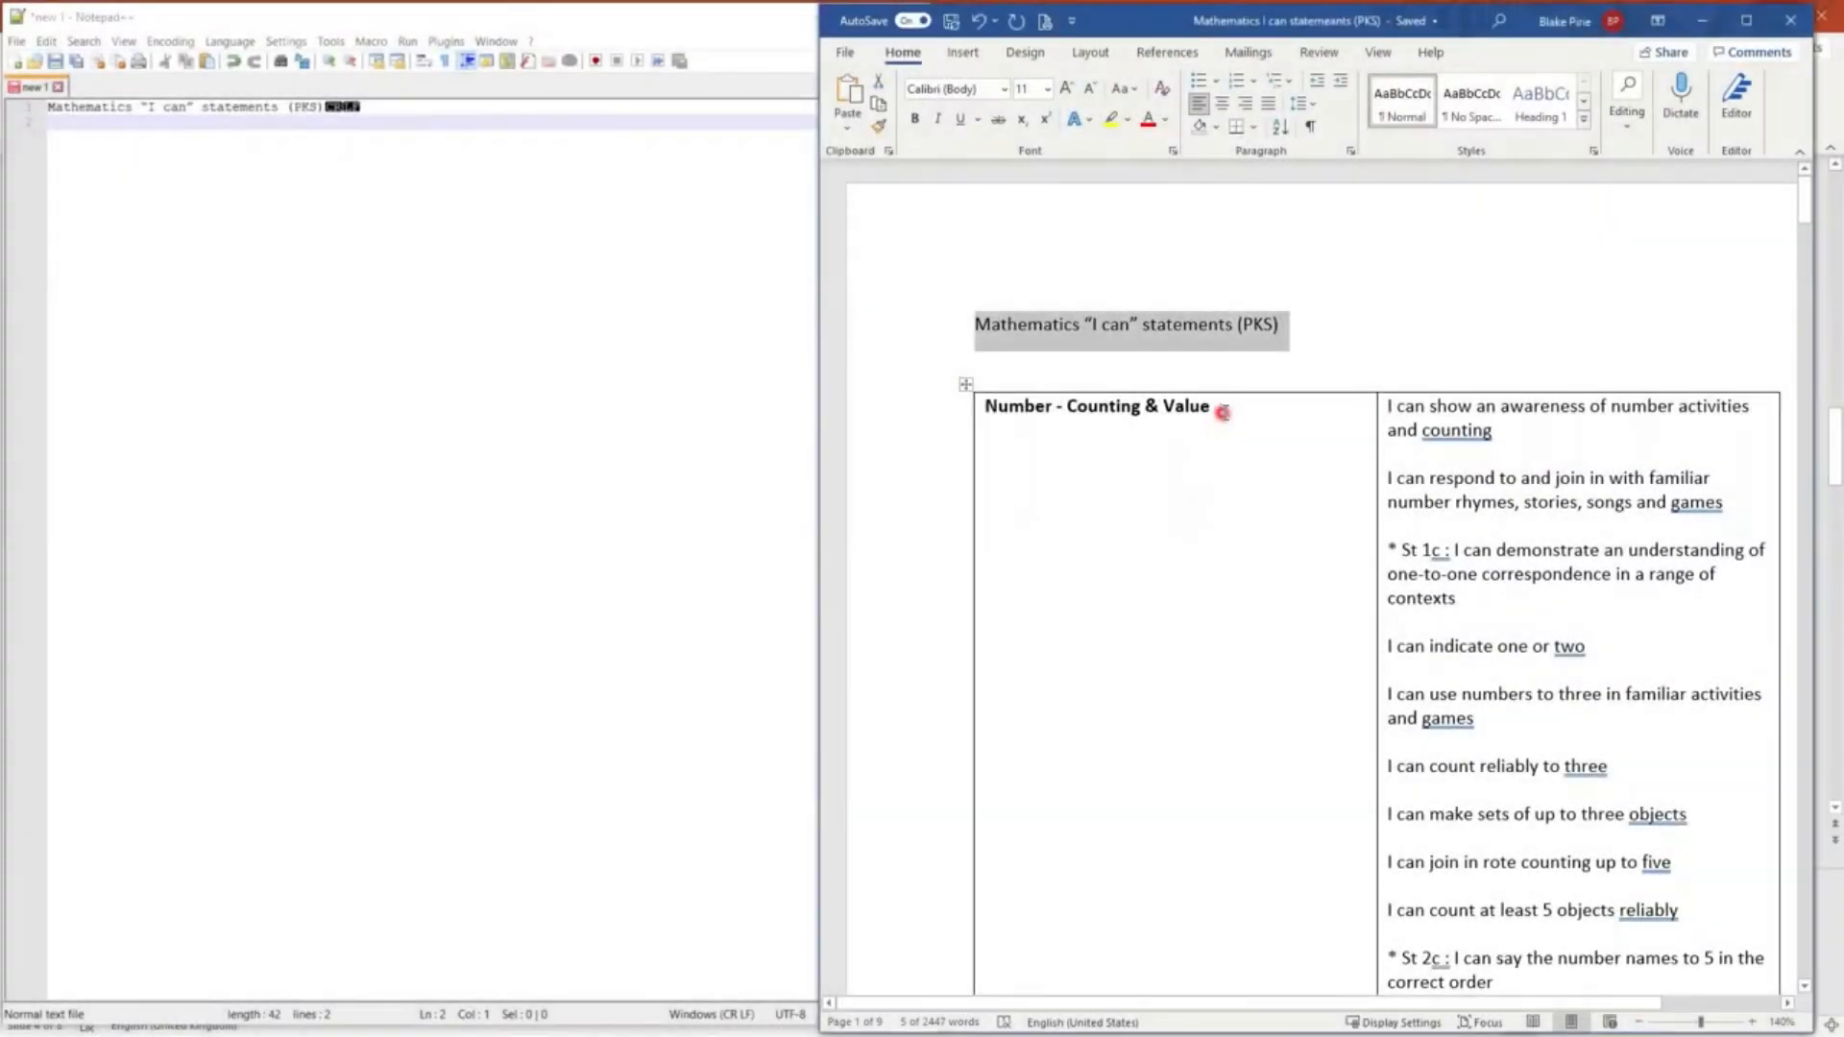
# Copy the heading "Number - Counting & Value" from the Word document to line 2 of the Notepad++ file
pyautogui.moveTo(1223, 411); pyautogui.dragTo(1005, 416)
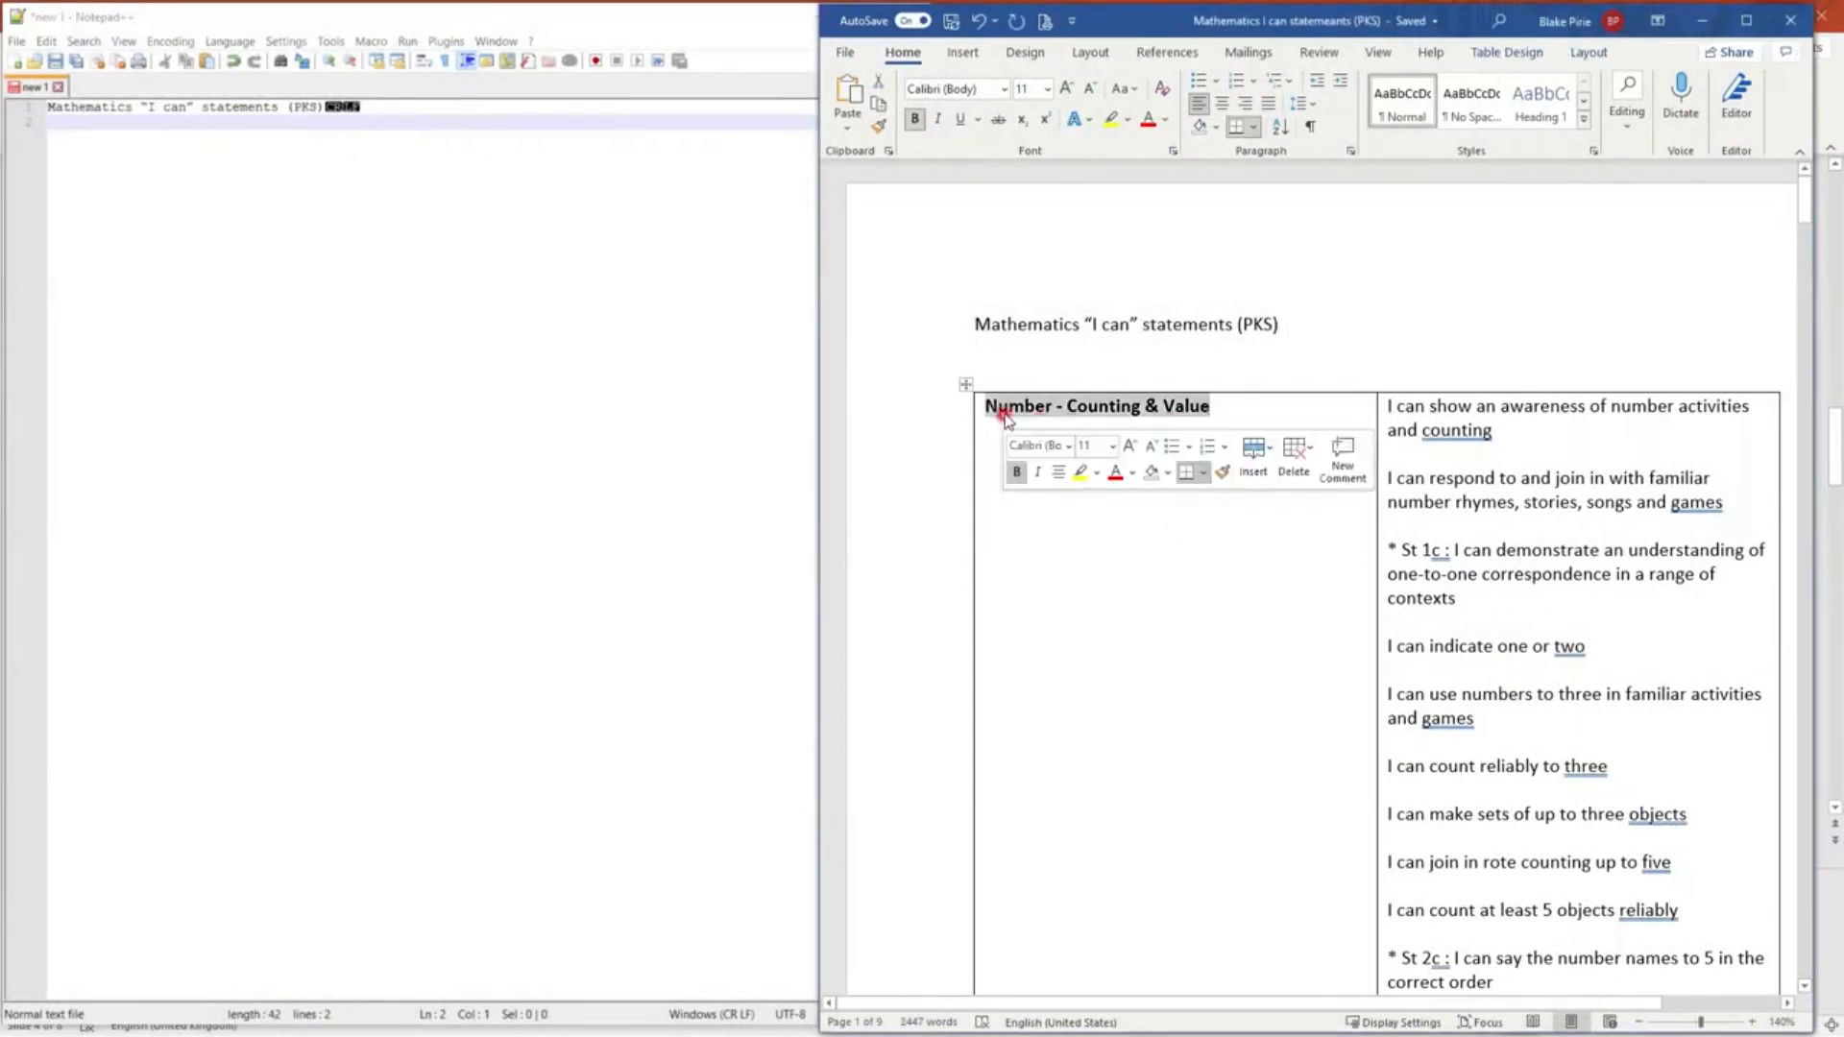
pyautogui.rightClick(1006, 416)
pyautogui.click(1030, 443)
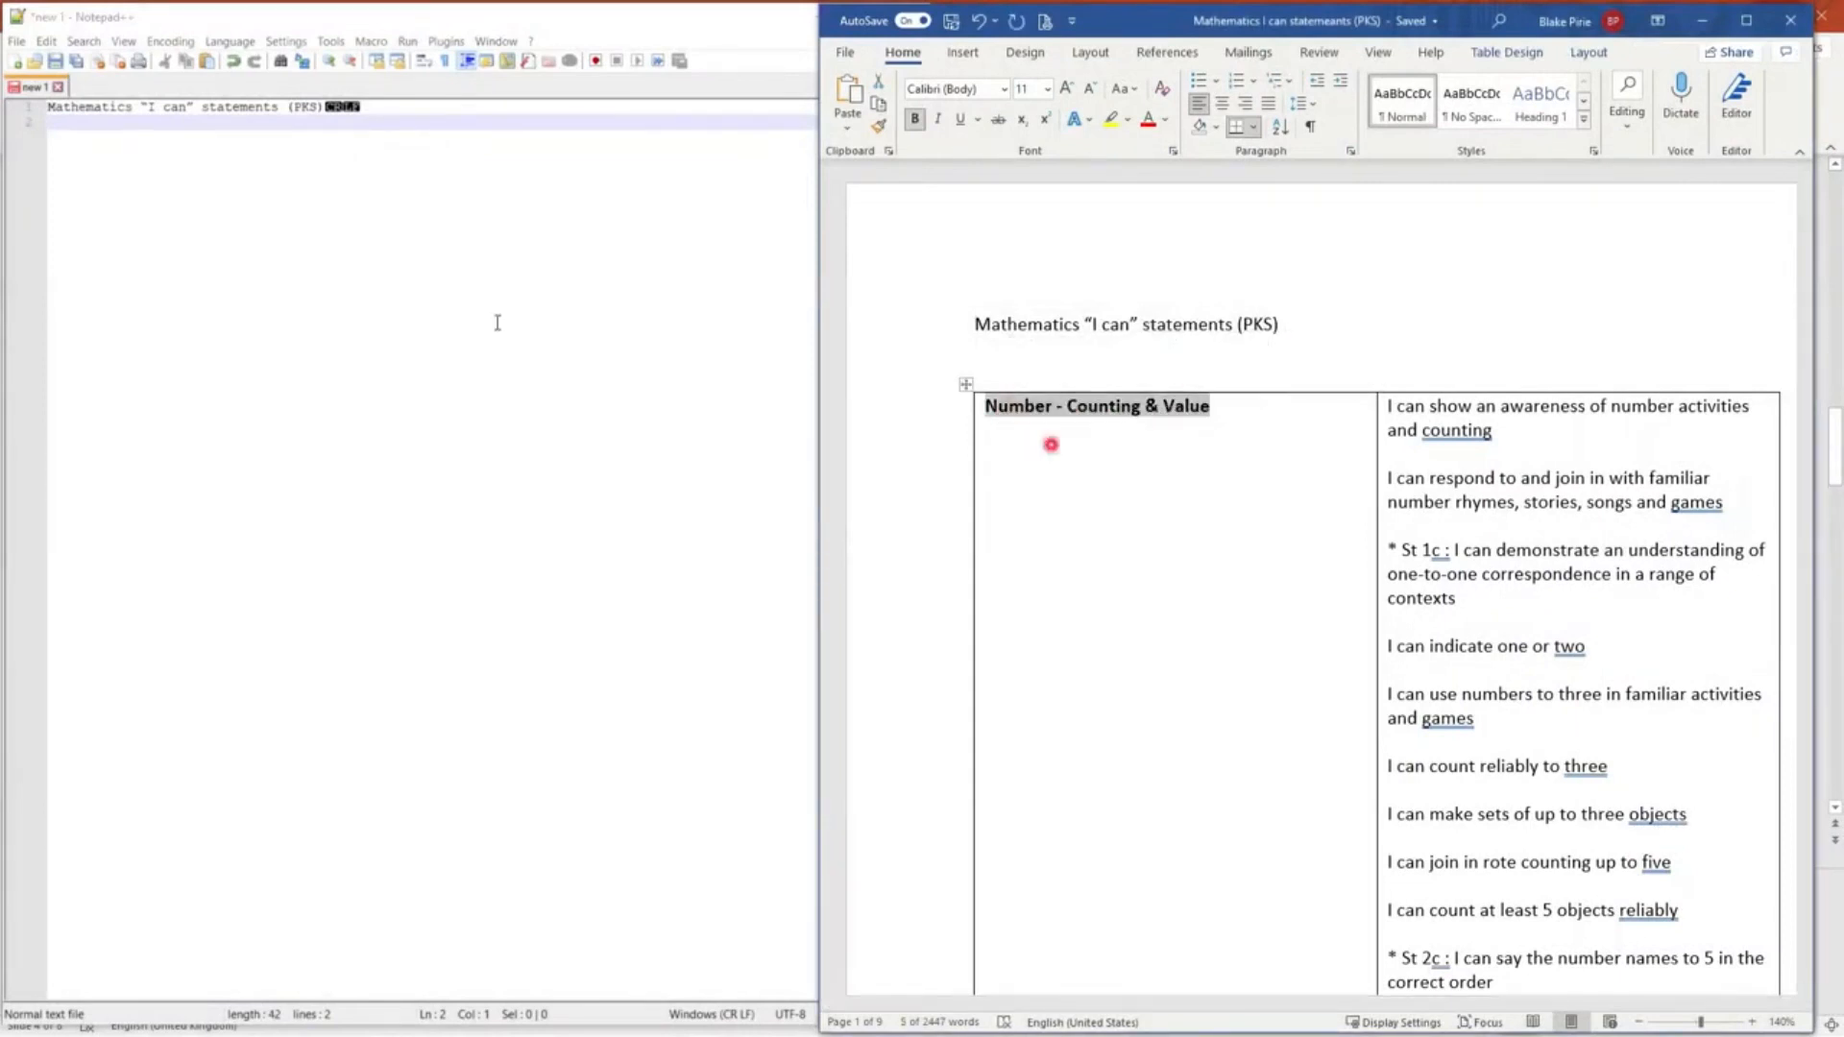
pyautogui.click(99, 125)
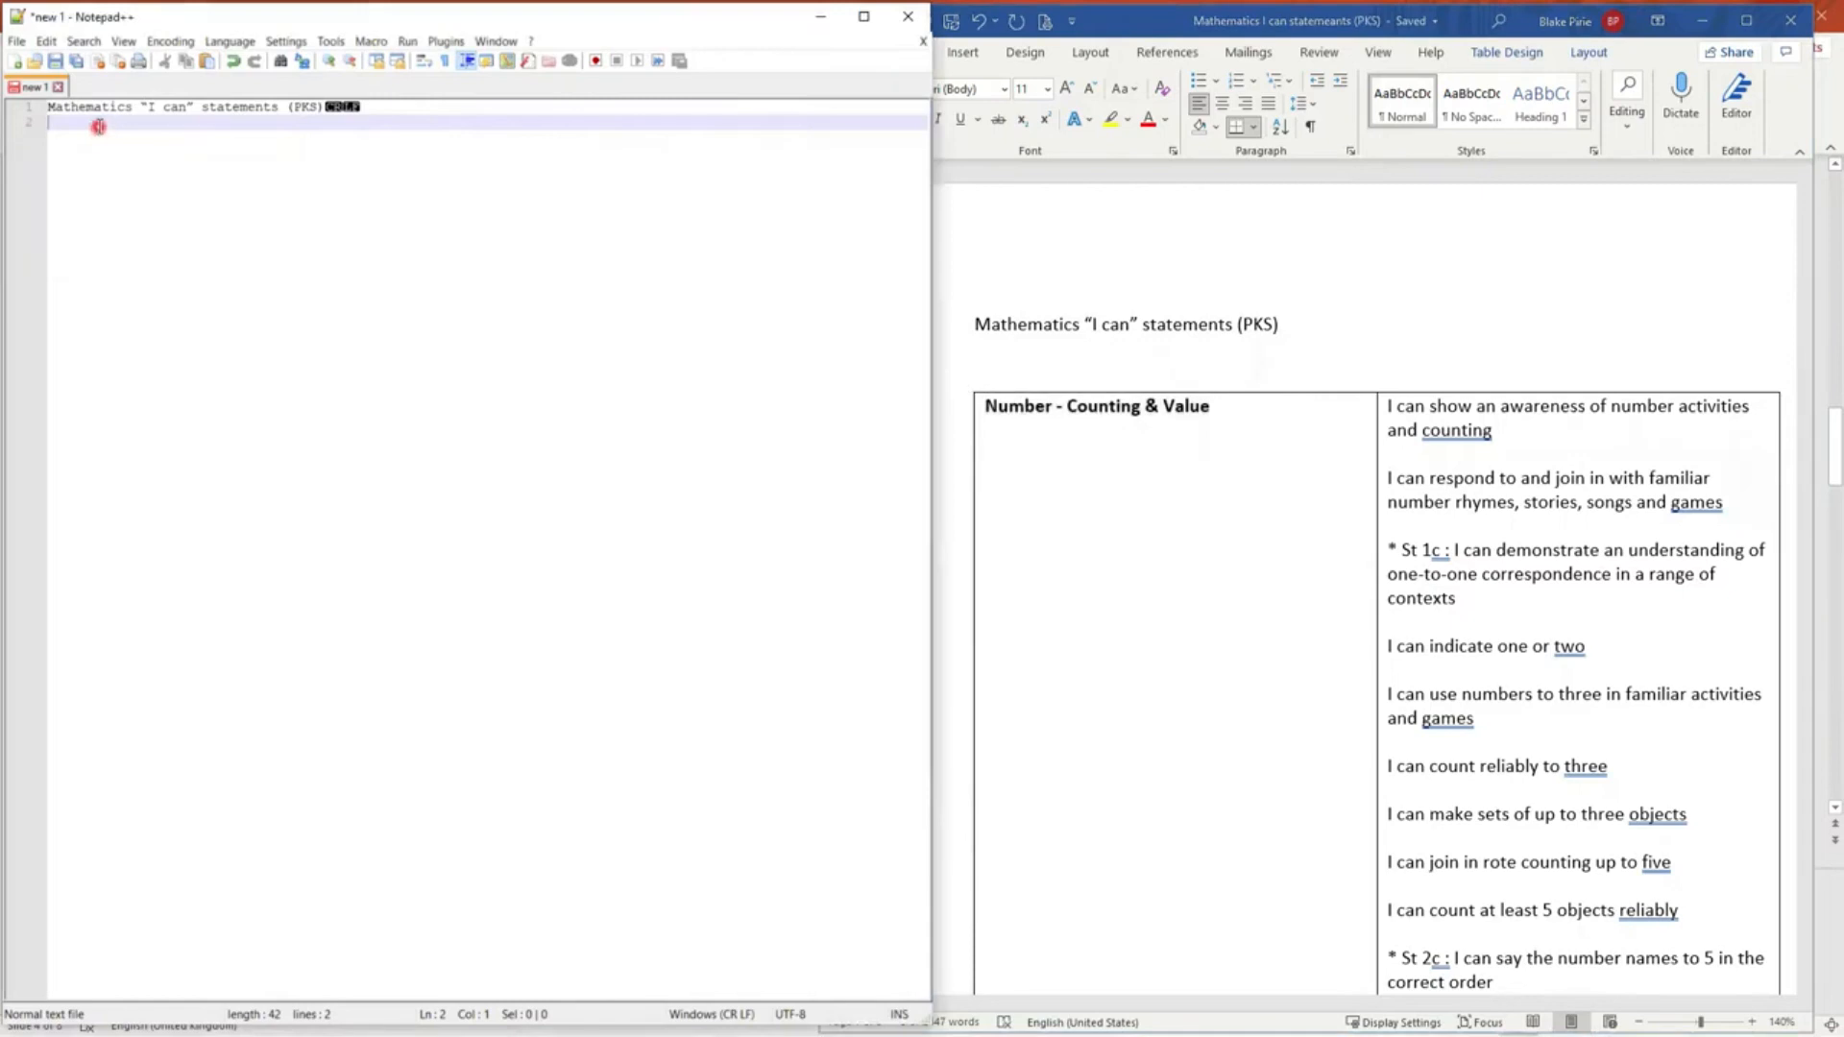
pyautogui.rightClick(99, 125)
pyautogui.click(144, 171)
# Copy the Word table's "Number - Calculation" heading onto a new line below the Counting & Value heading in Notepad++
pyautogui.click(1121, 488)
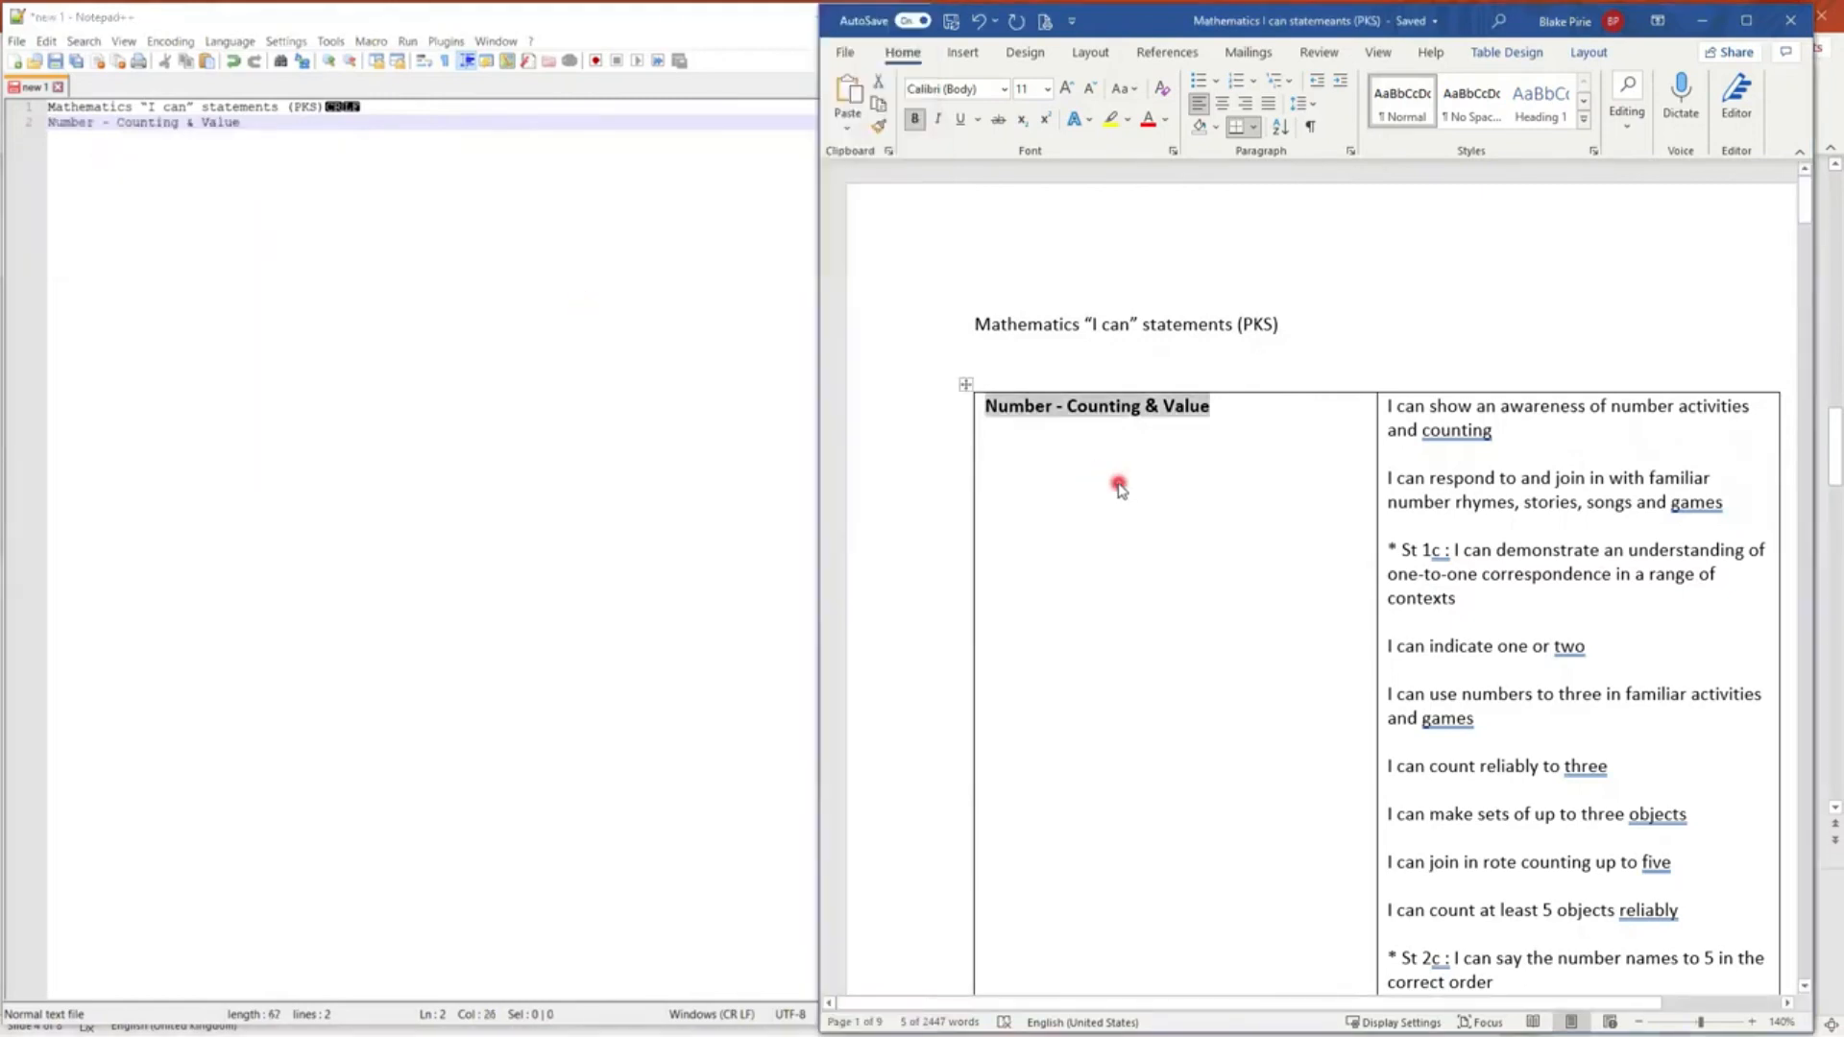
pyautogui.scroll(-15, 1120, 488)
pyautogui.scroll(-10, 1125, 478)
pyautogui.moveTo(1180, 373); pyautogui.dragTo(1015, 387)
pyautogui.rightClick(1016, 382)
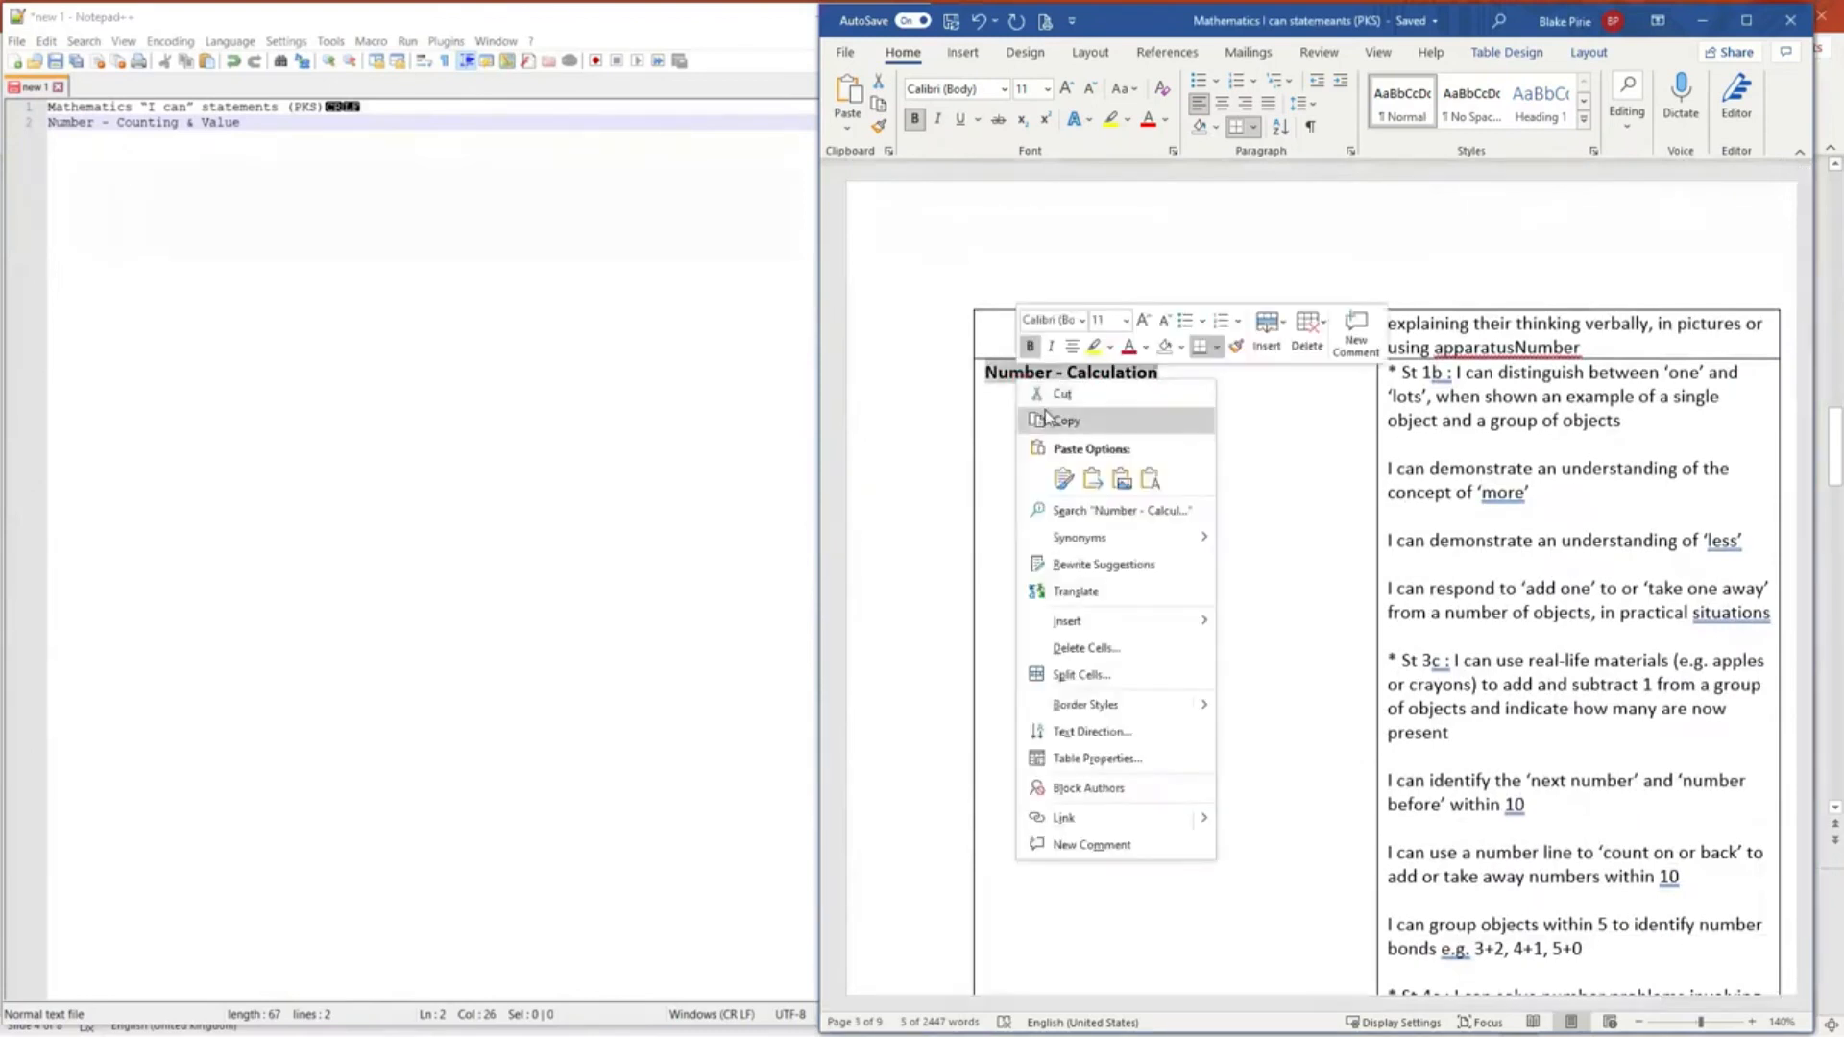
pyautogui.click(1042, 411)
pyautogui.click(89, 172)
pyautogui.click(193, 154)
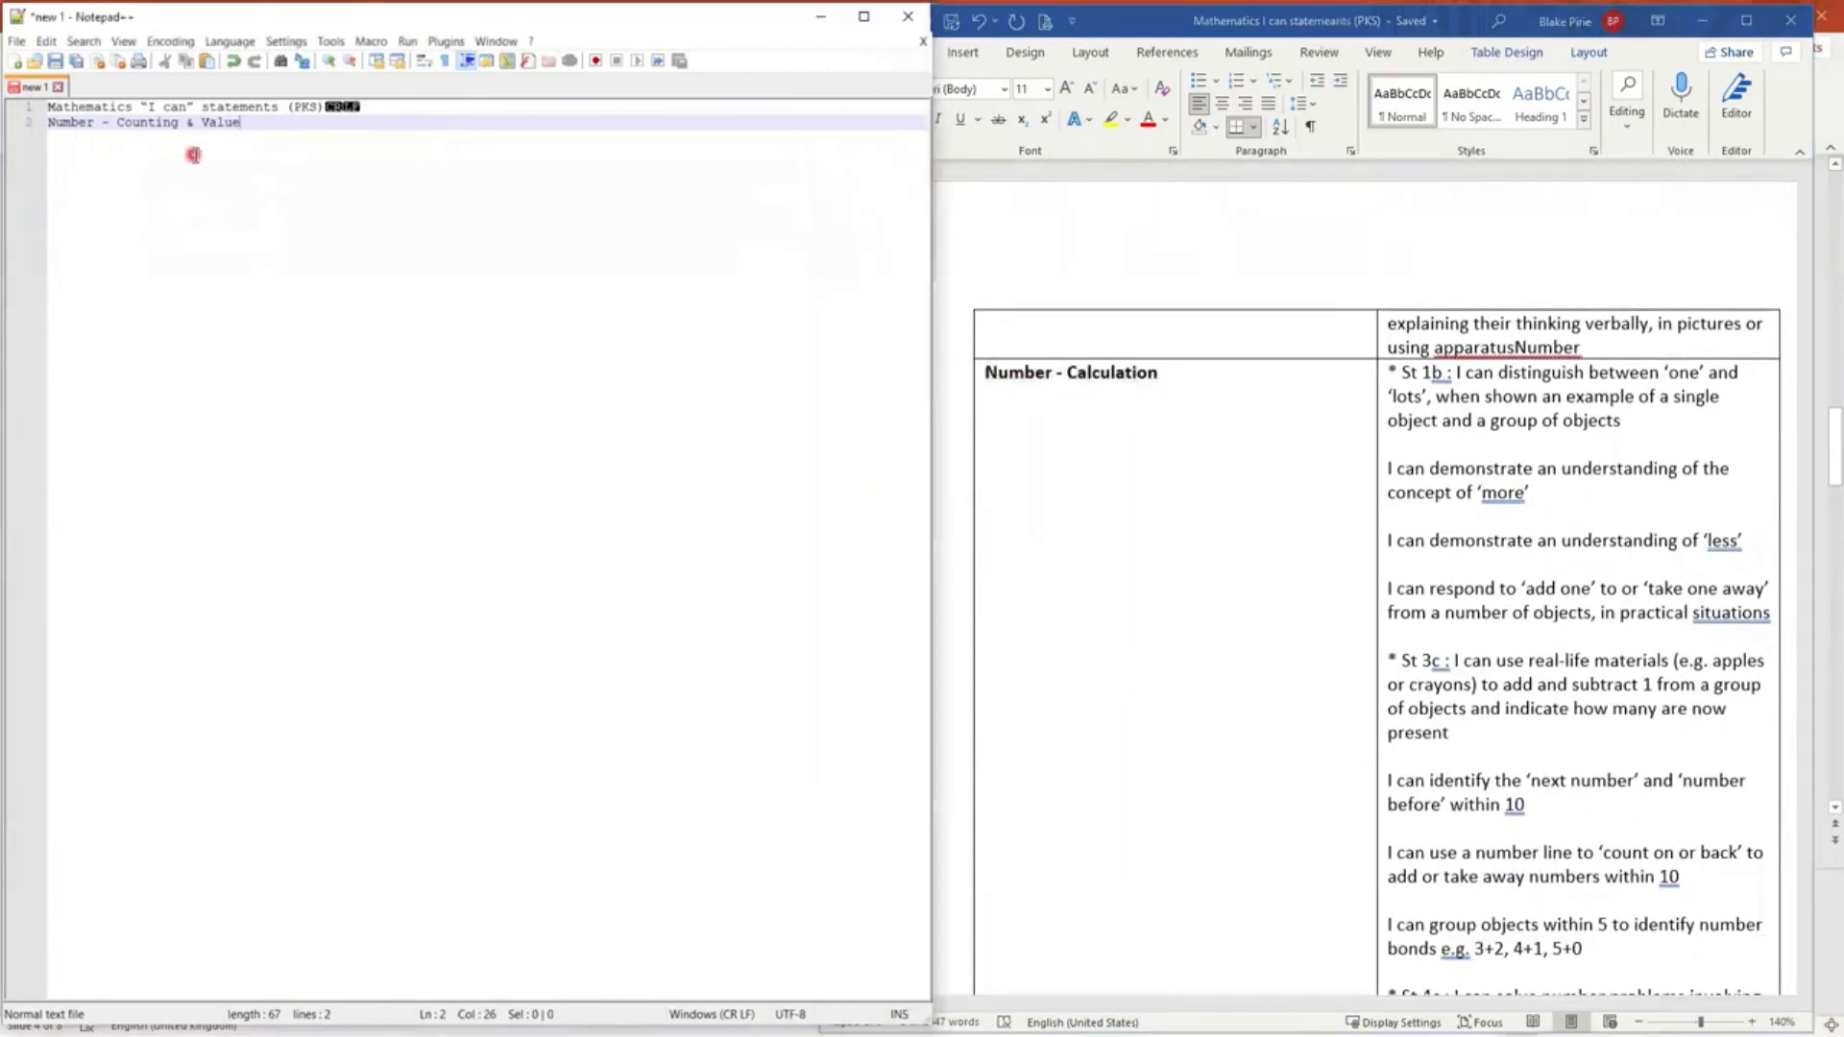
pyautogui.press('Return')
pyautogui.hotkey('ctrl', 'v')
# Copy the Word table's "Shape, Space and Measures" heading onto a new last line in the Notepad++ file
pyautogui.click(1050, 481)
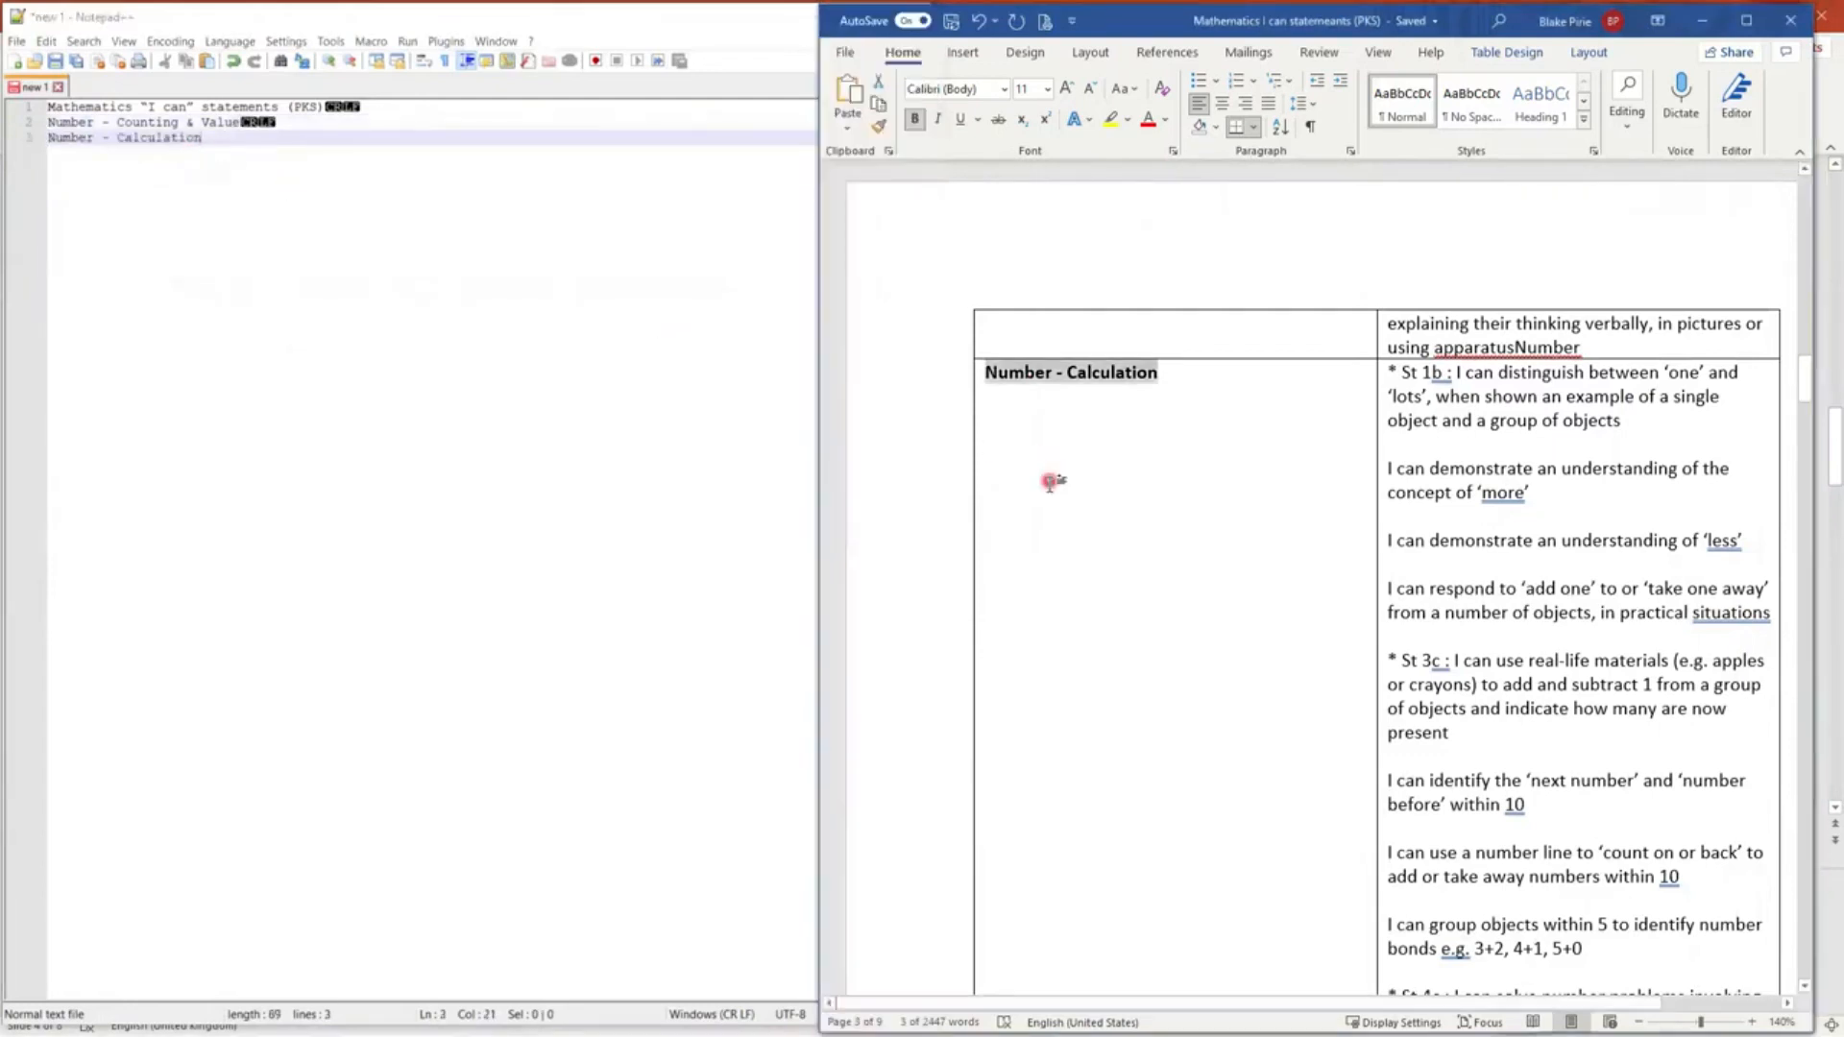
pyautogui.scroll(-15, 1050, 481)
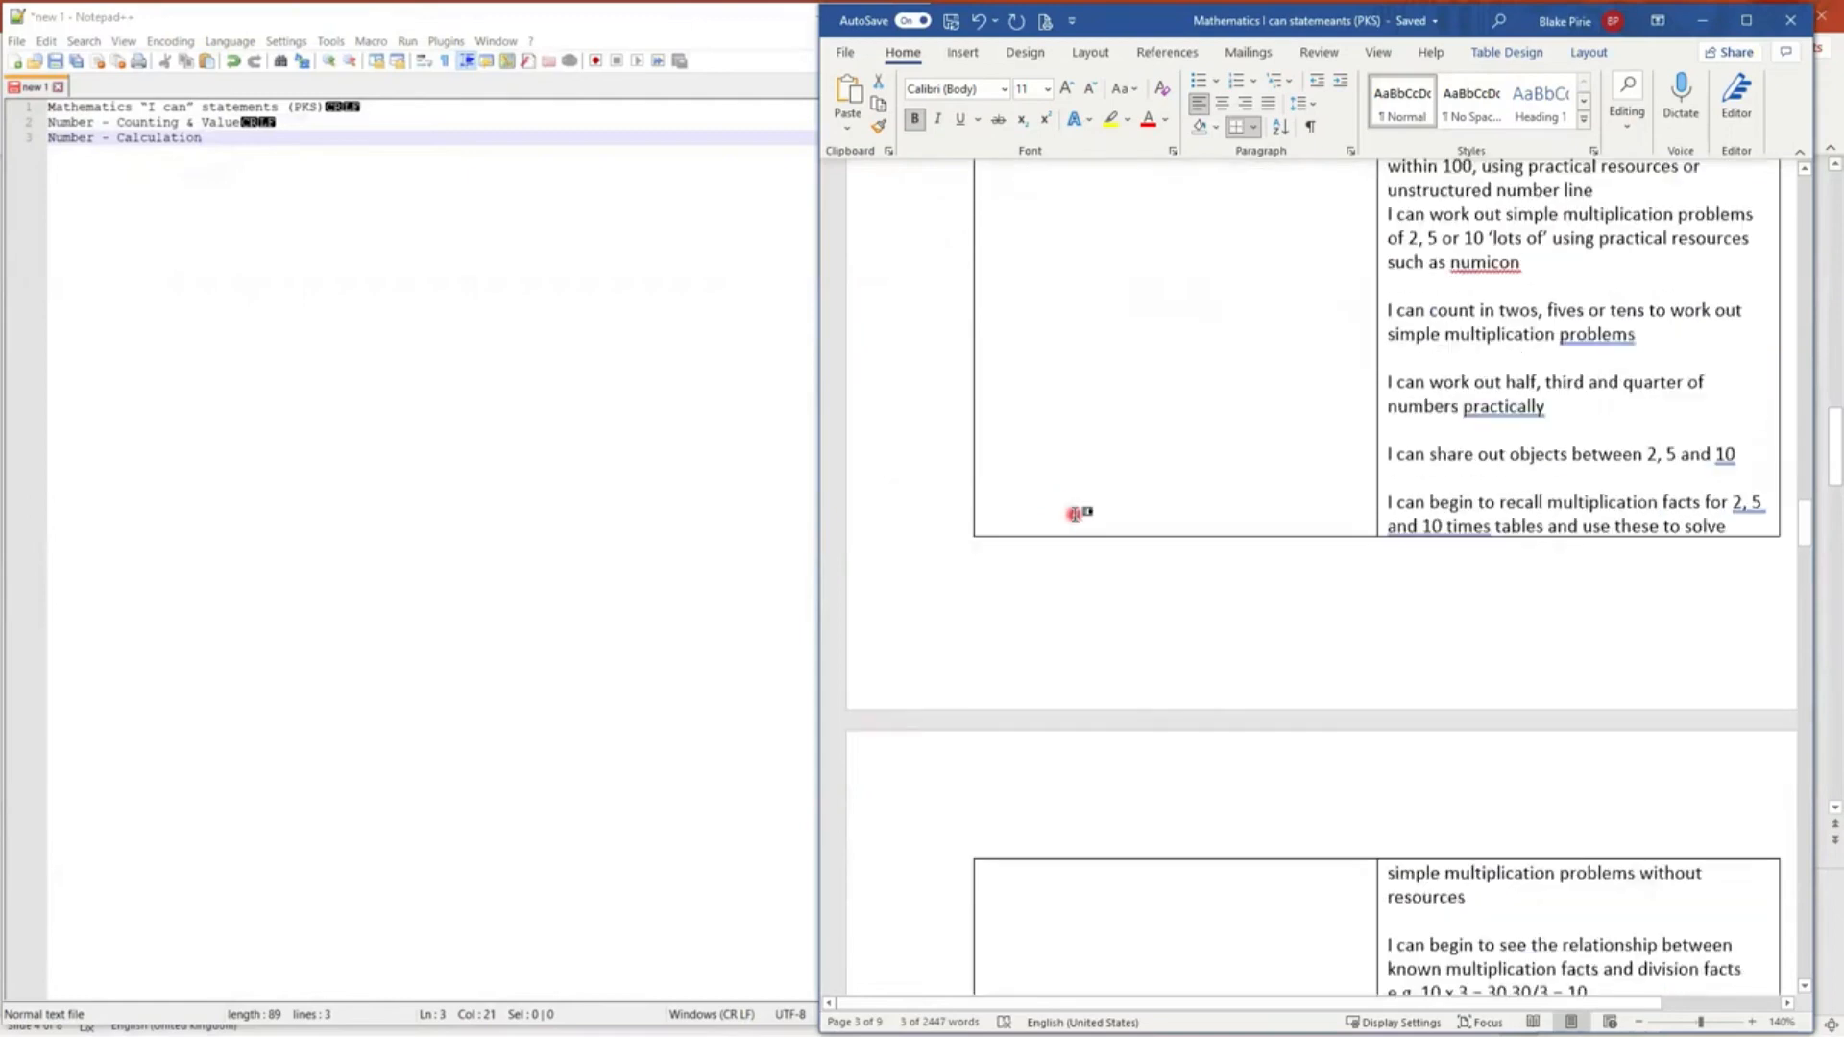
pyautogui.scroll(-20, 1074, 515)
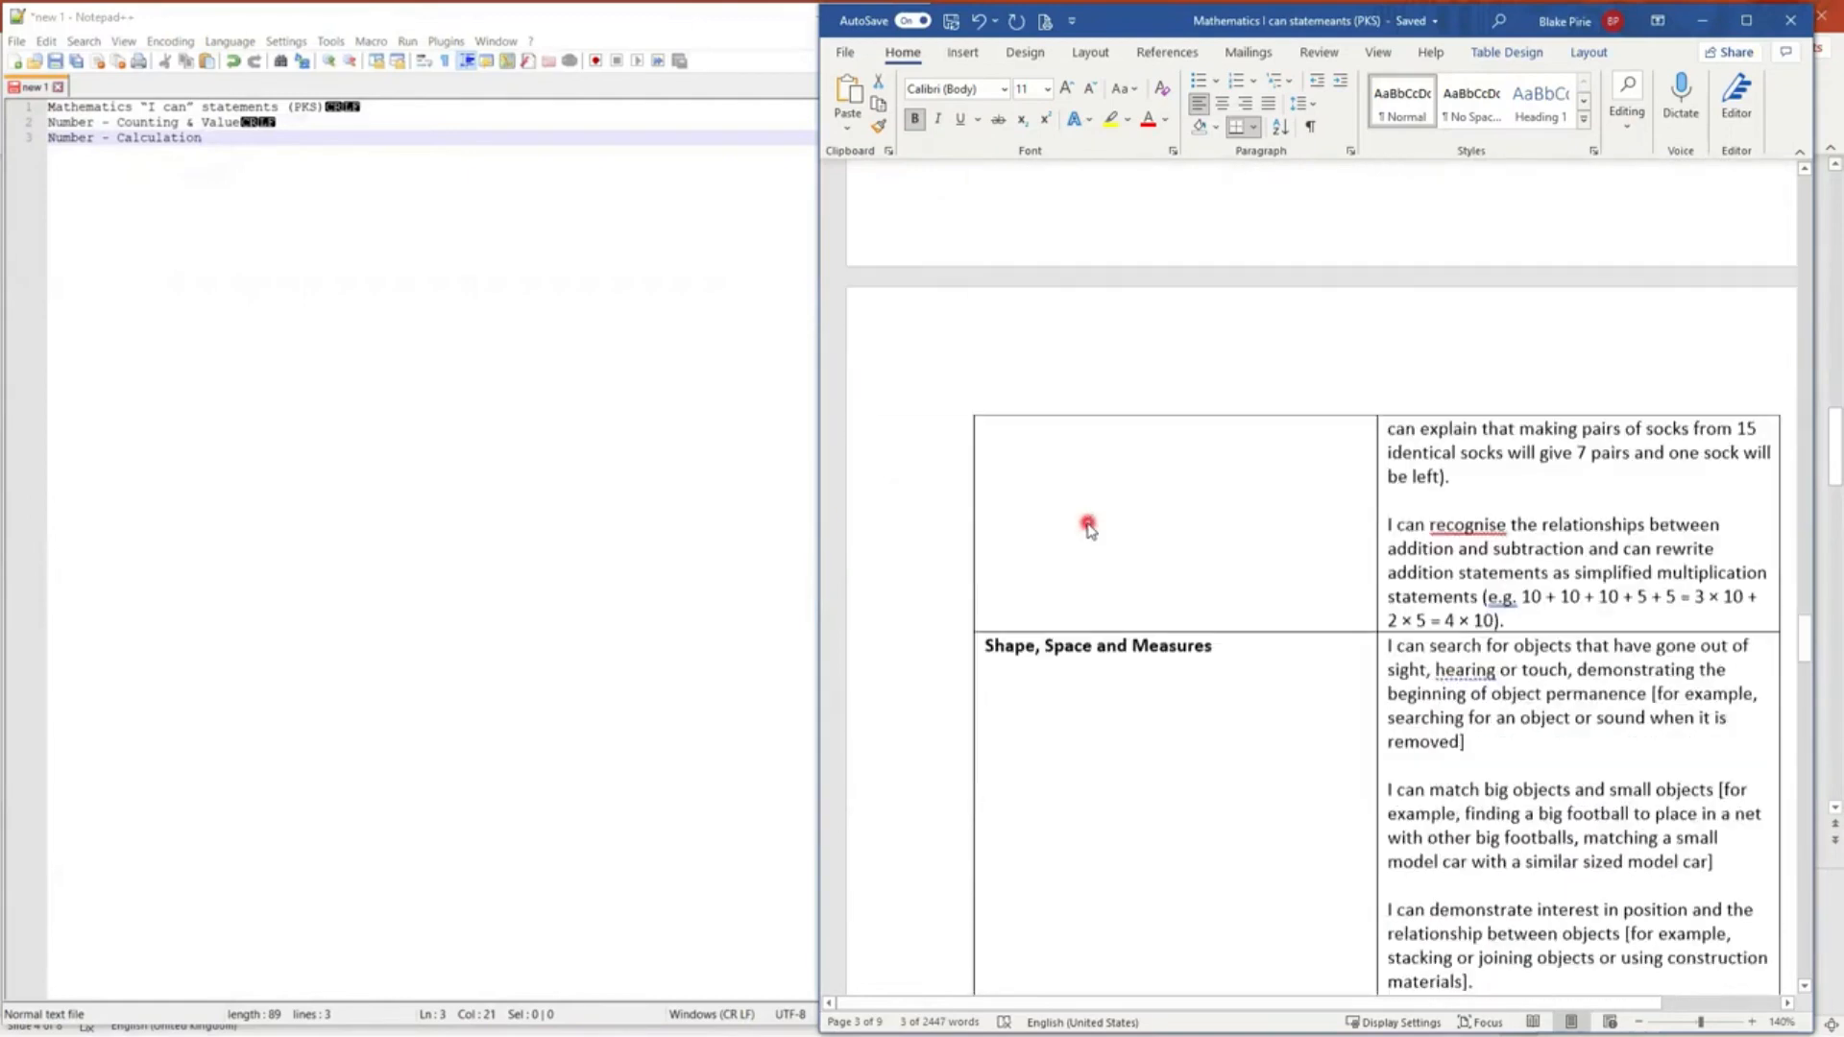
pyautogui.scroll(-1, 1088, 527)
pyautogui.click(1207, 619)
pyautogui.moveTo(1173, 628); pyautogui.dragTo(989, 619)
pyautogui.rightClick(1006, 624)
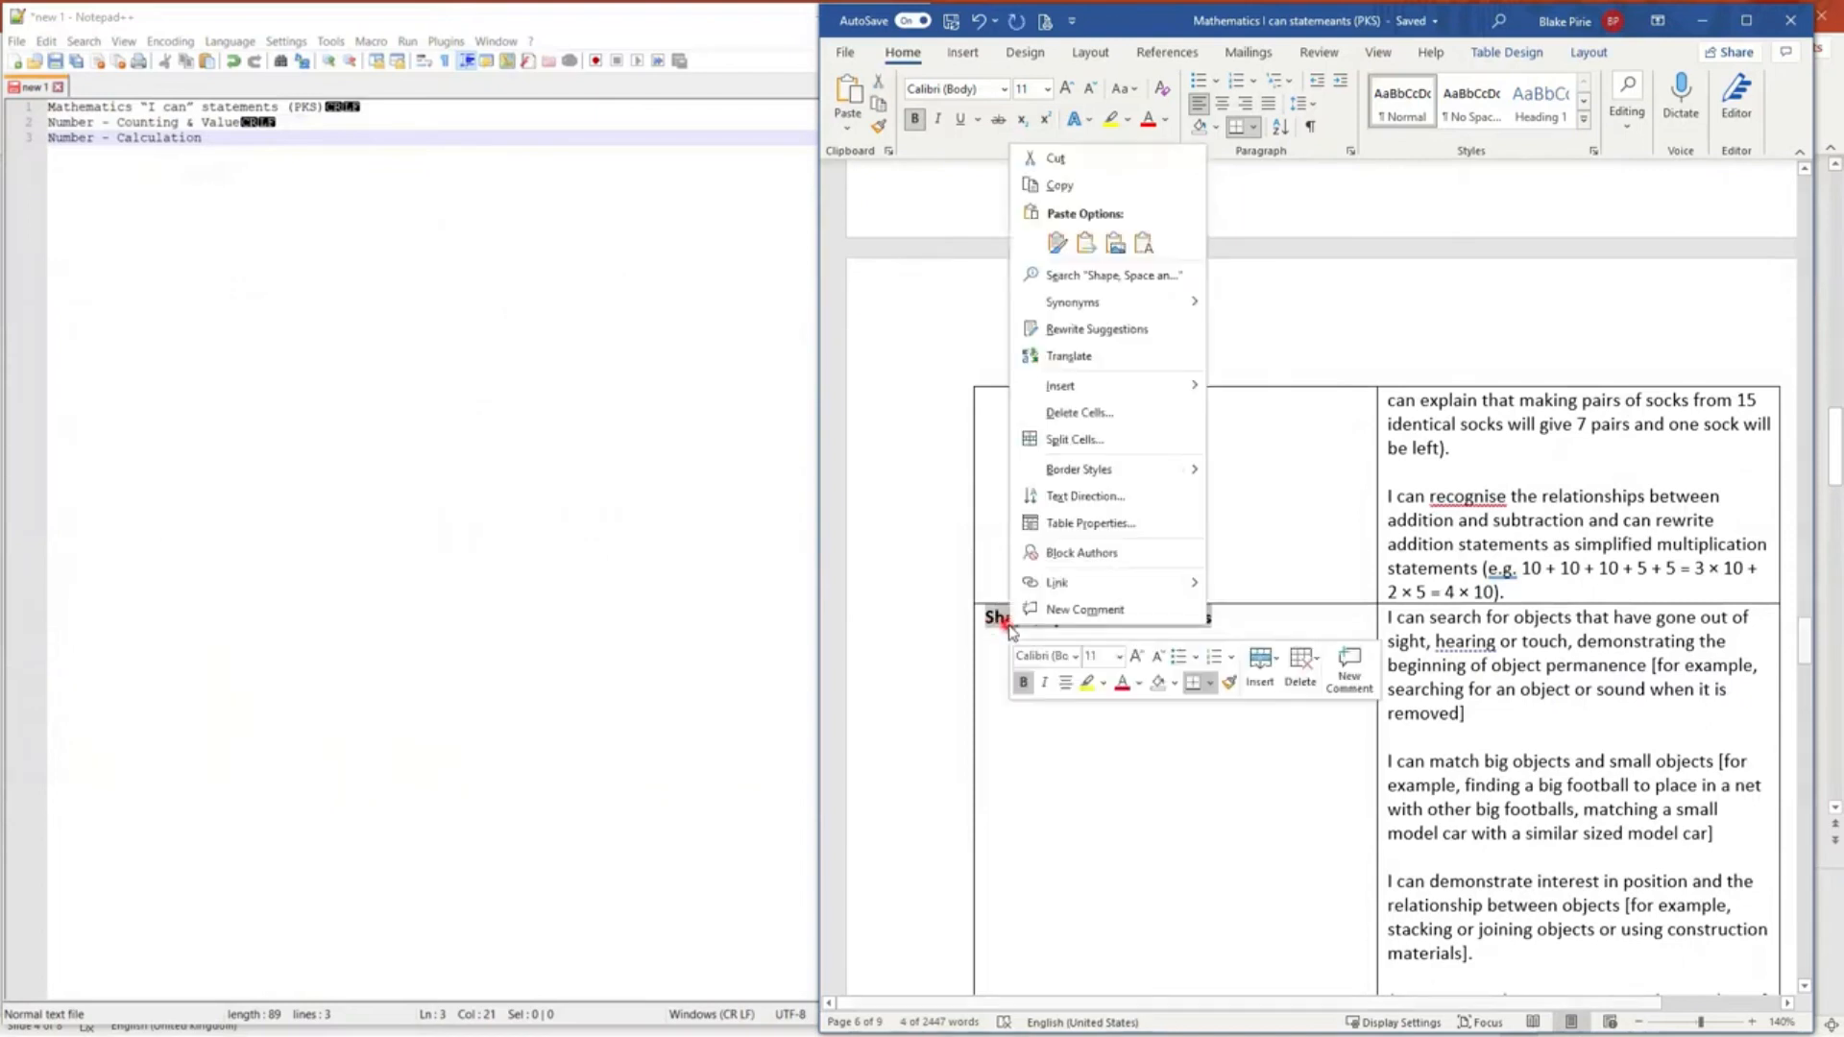
pyautogui.click(1066, 185)
pyautogui.click(236, 228)
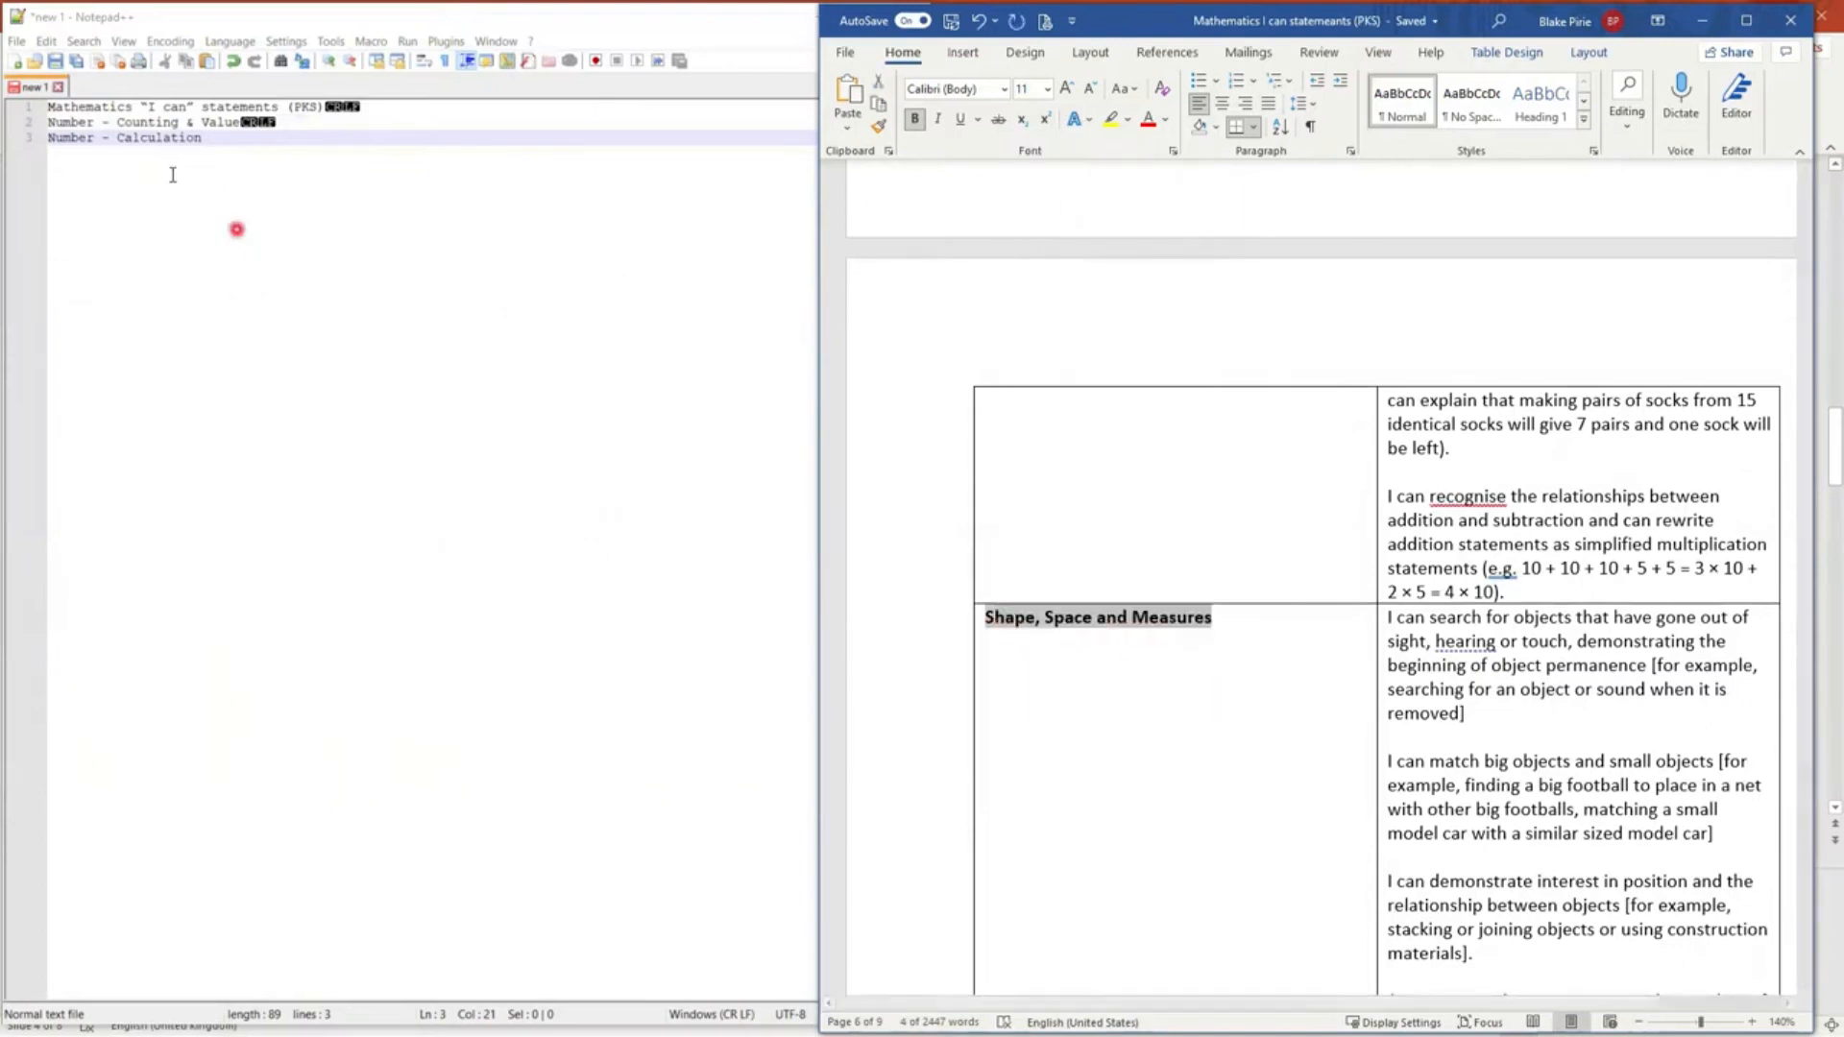
pyautogui.click(207, 146)
pyautogui.press('Return')
pyautogui.hotkey('ctrl', 'v')
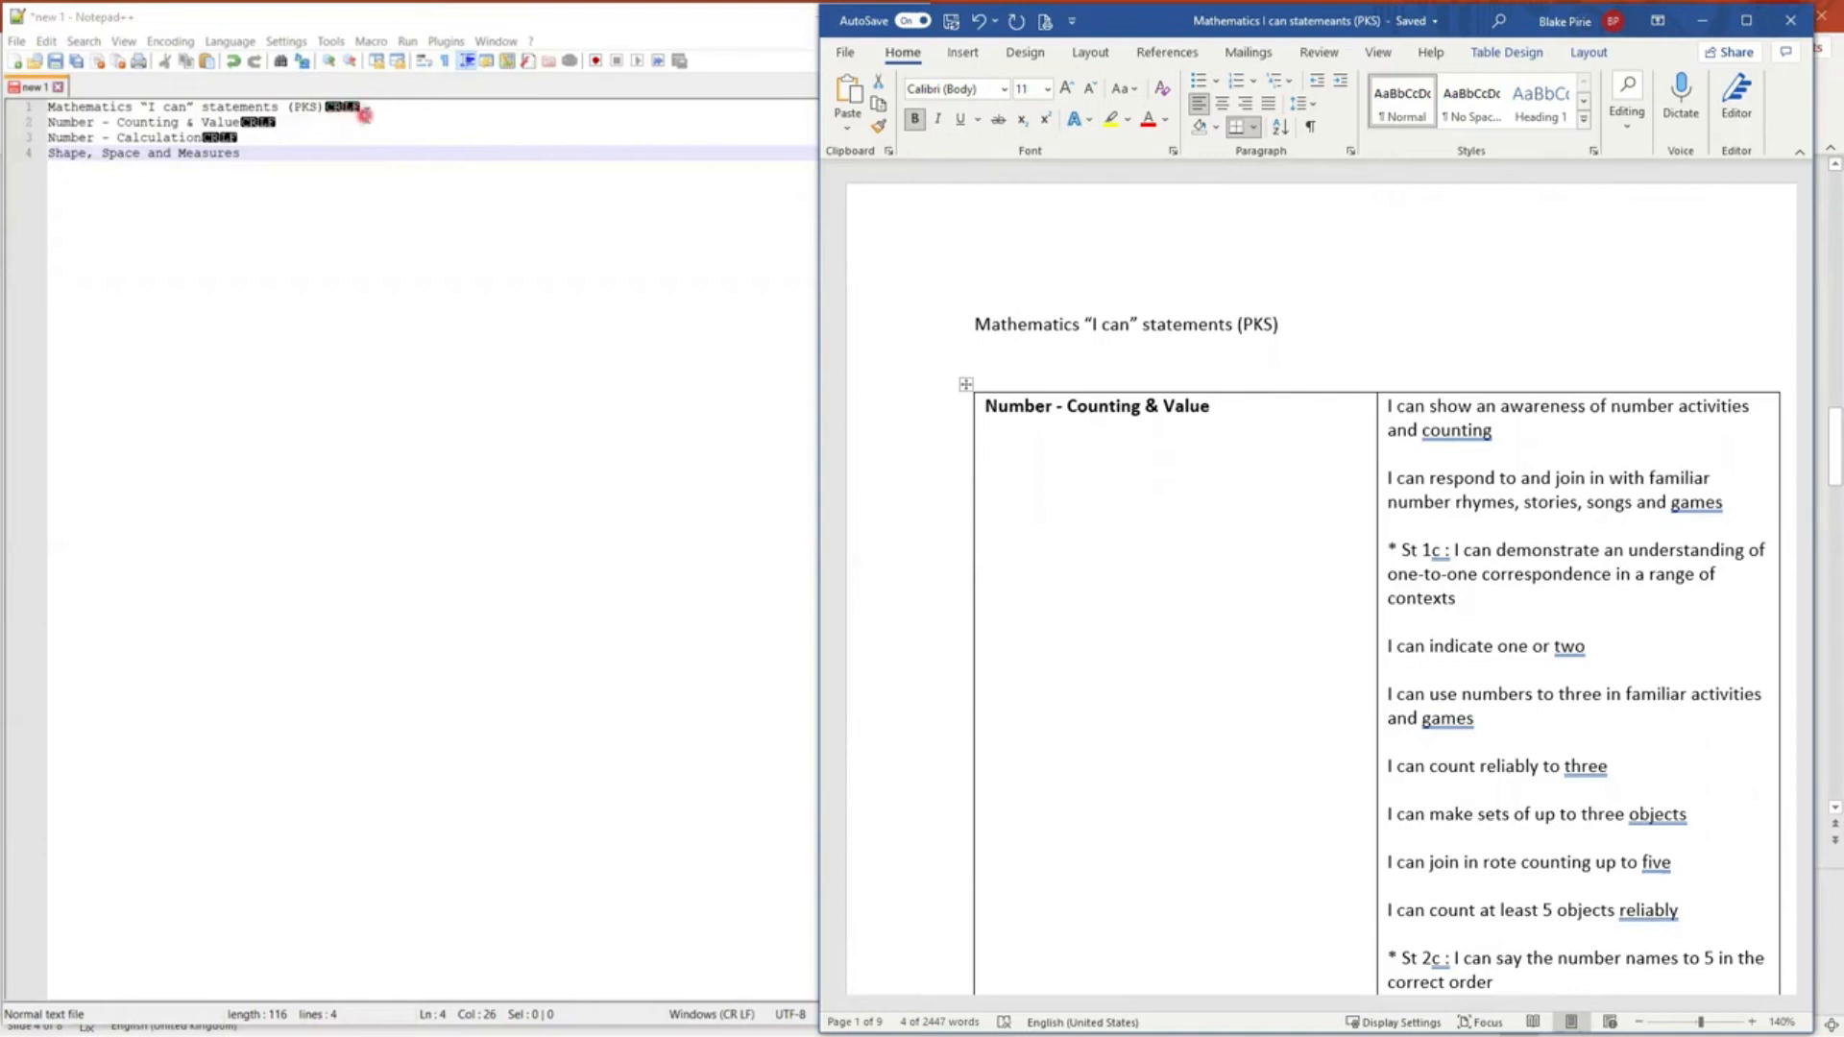
# Copy all the Number - Counting & Value "I can" statements from Word onto new lines beneath that heading in Notepad++
pyautogui.click(327, 108)
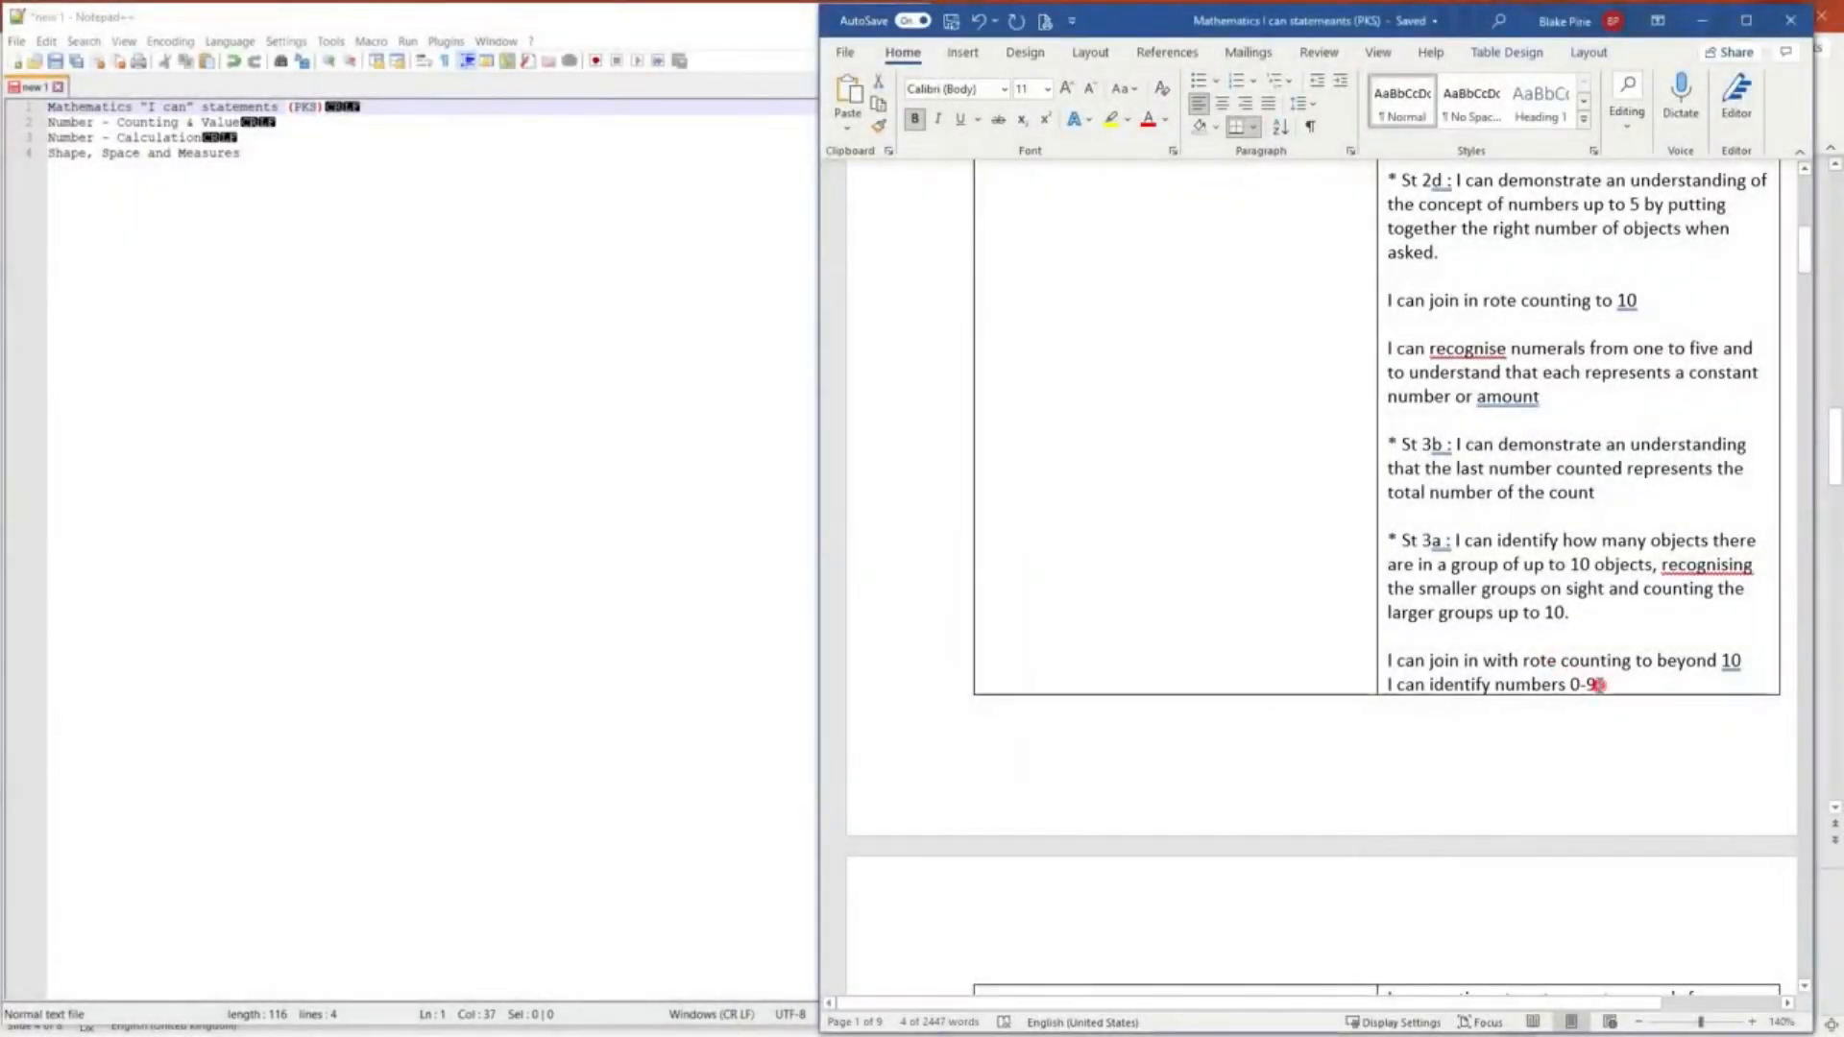
pyautogui.moveTo(1597, 684); pyautogui.dragTo(1392, 296)
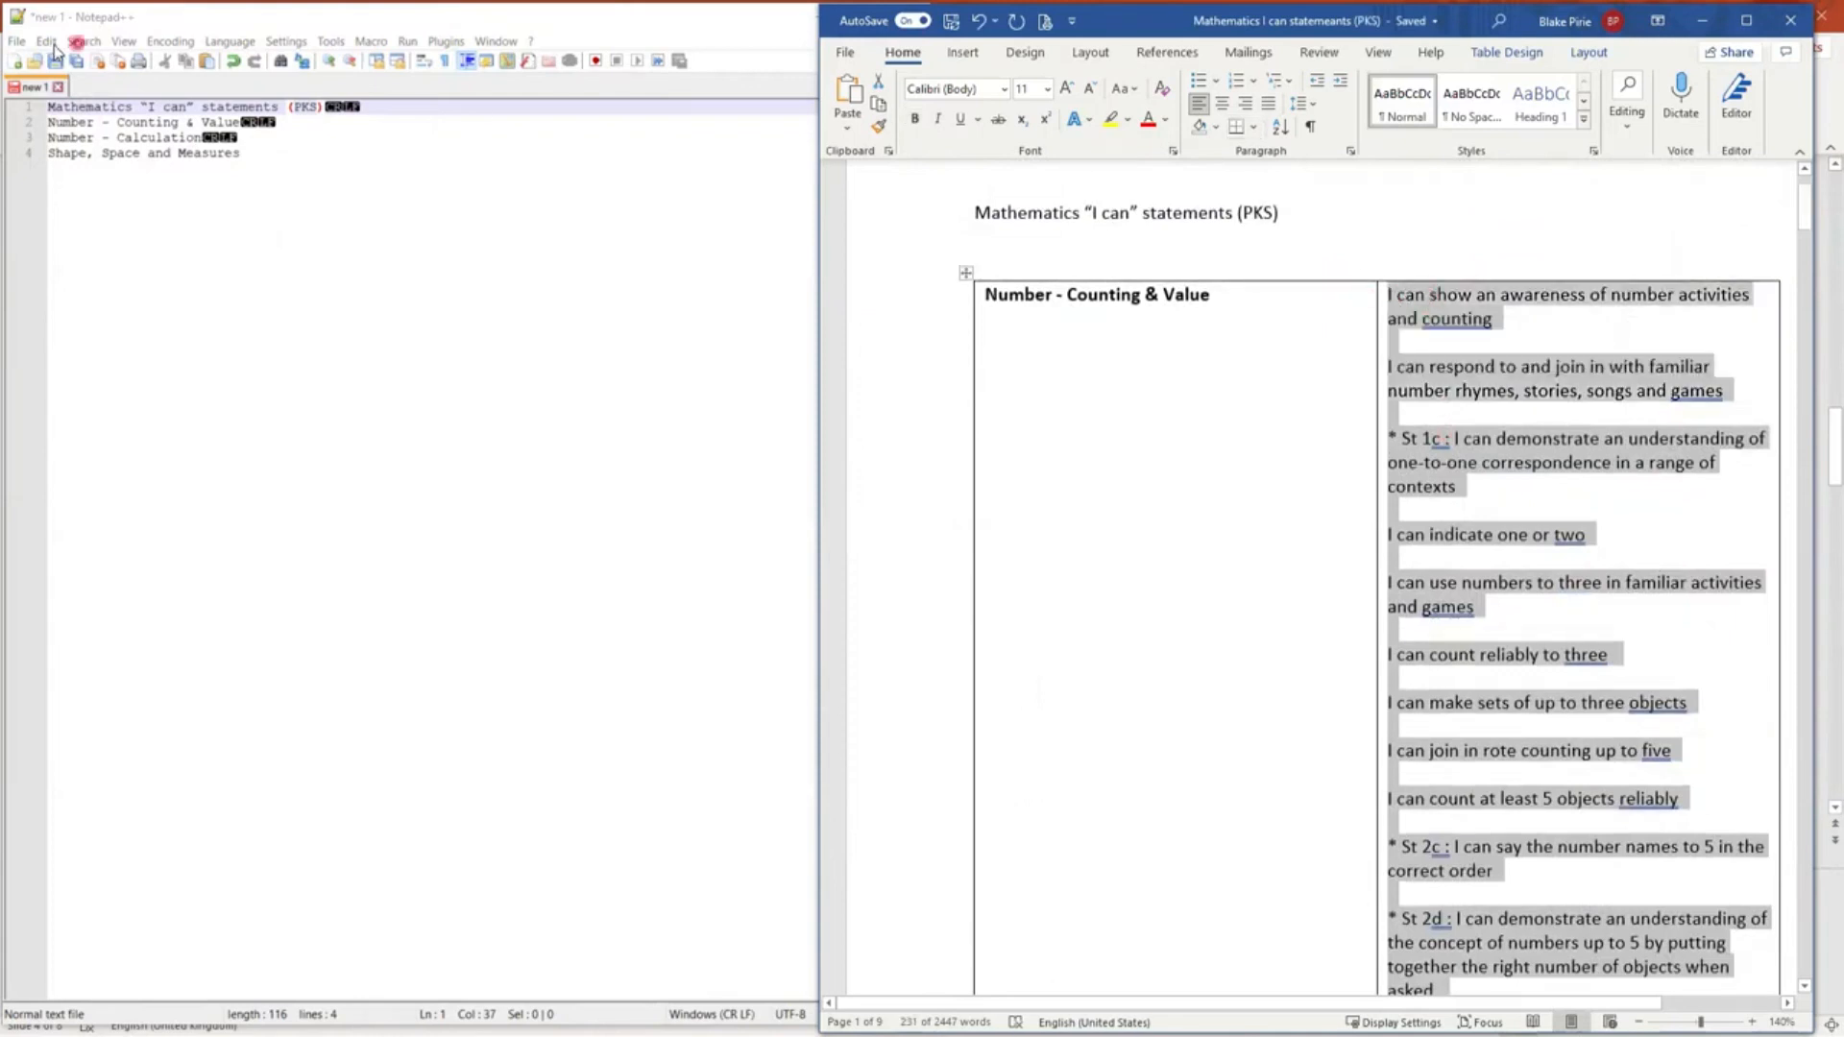
pyautogui.click(284, 122)
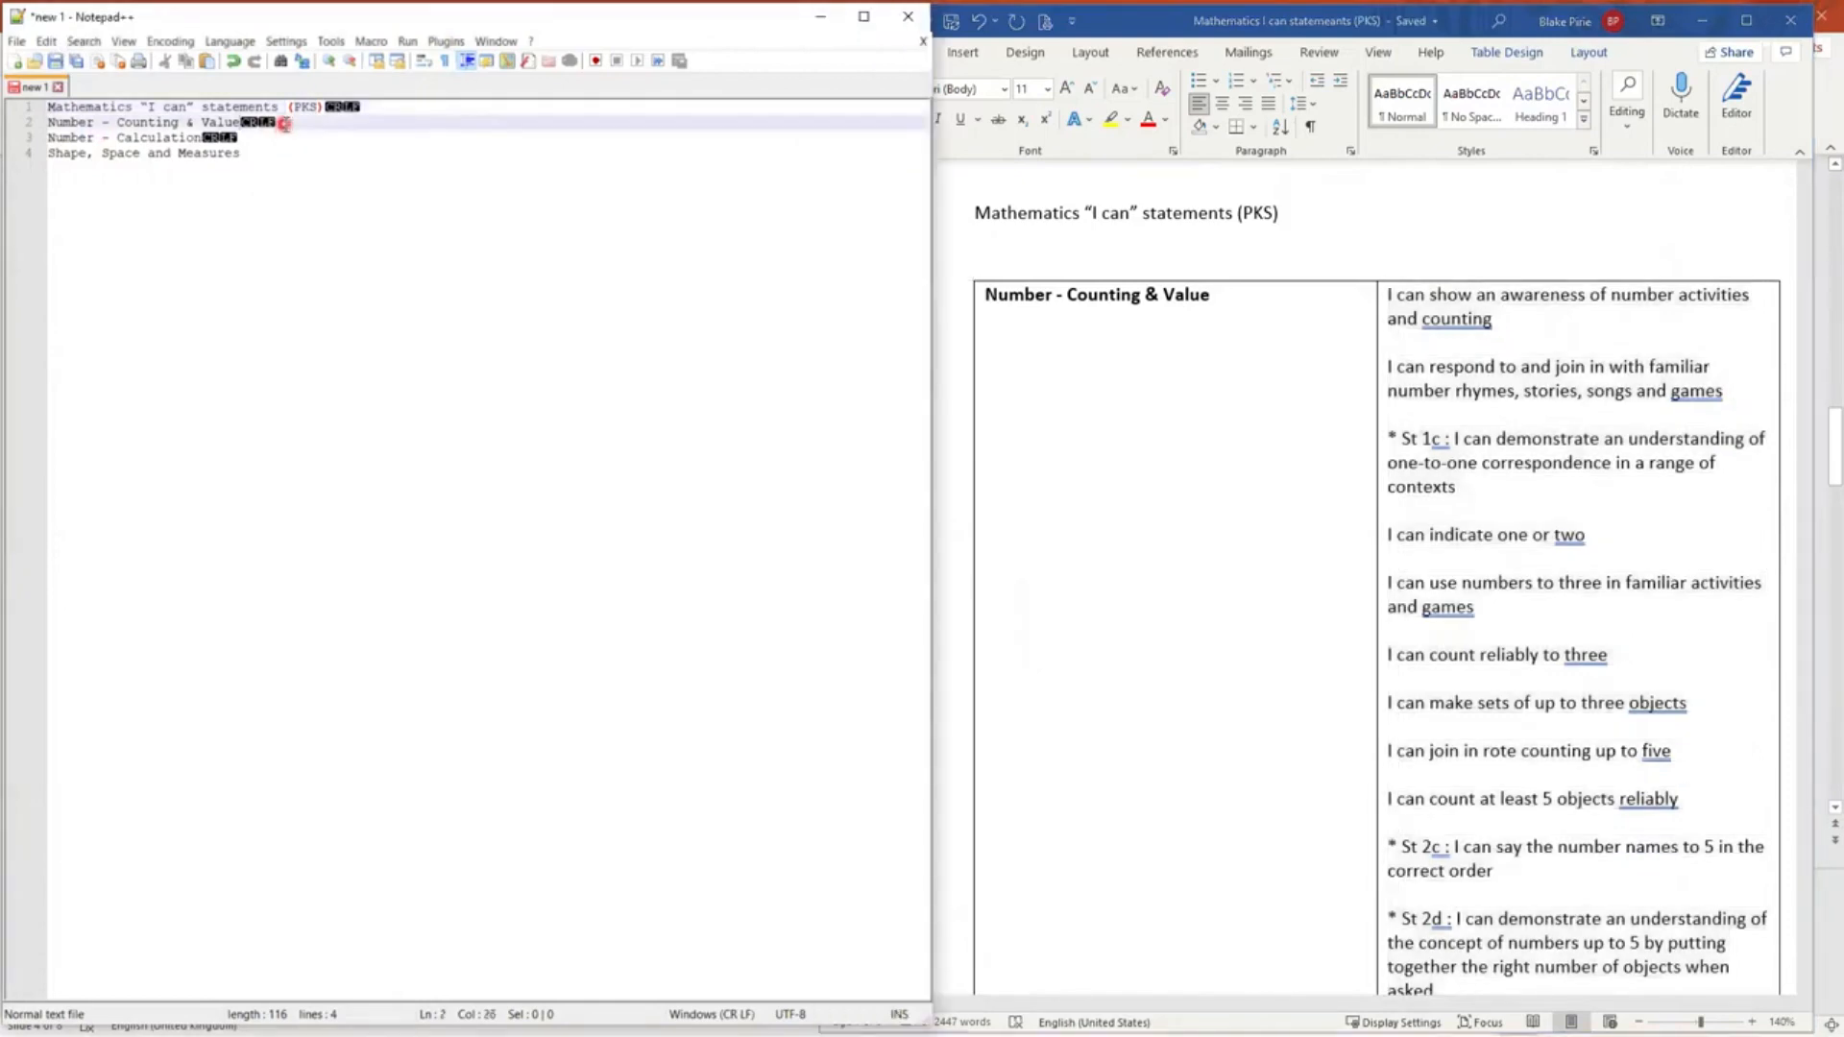
pyautogui.press('Return')
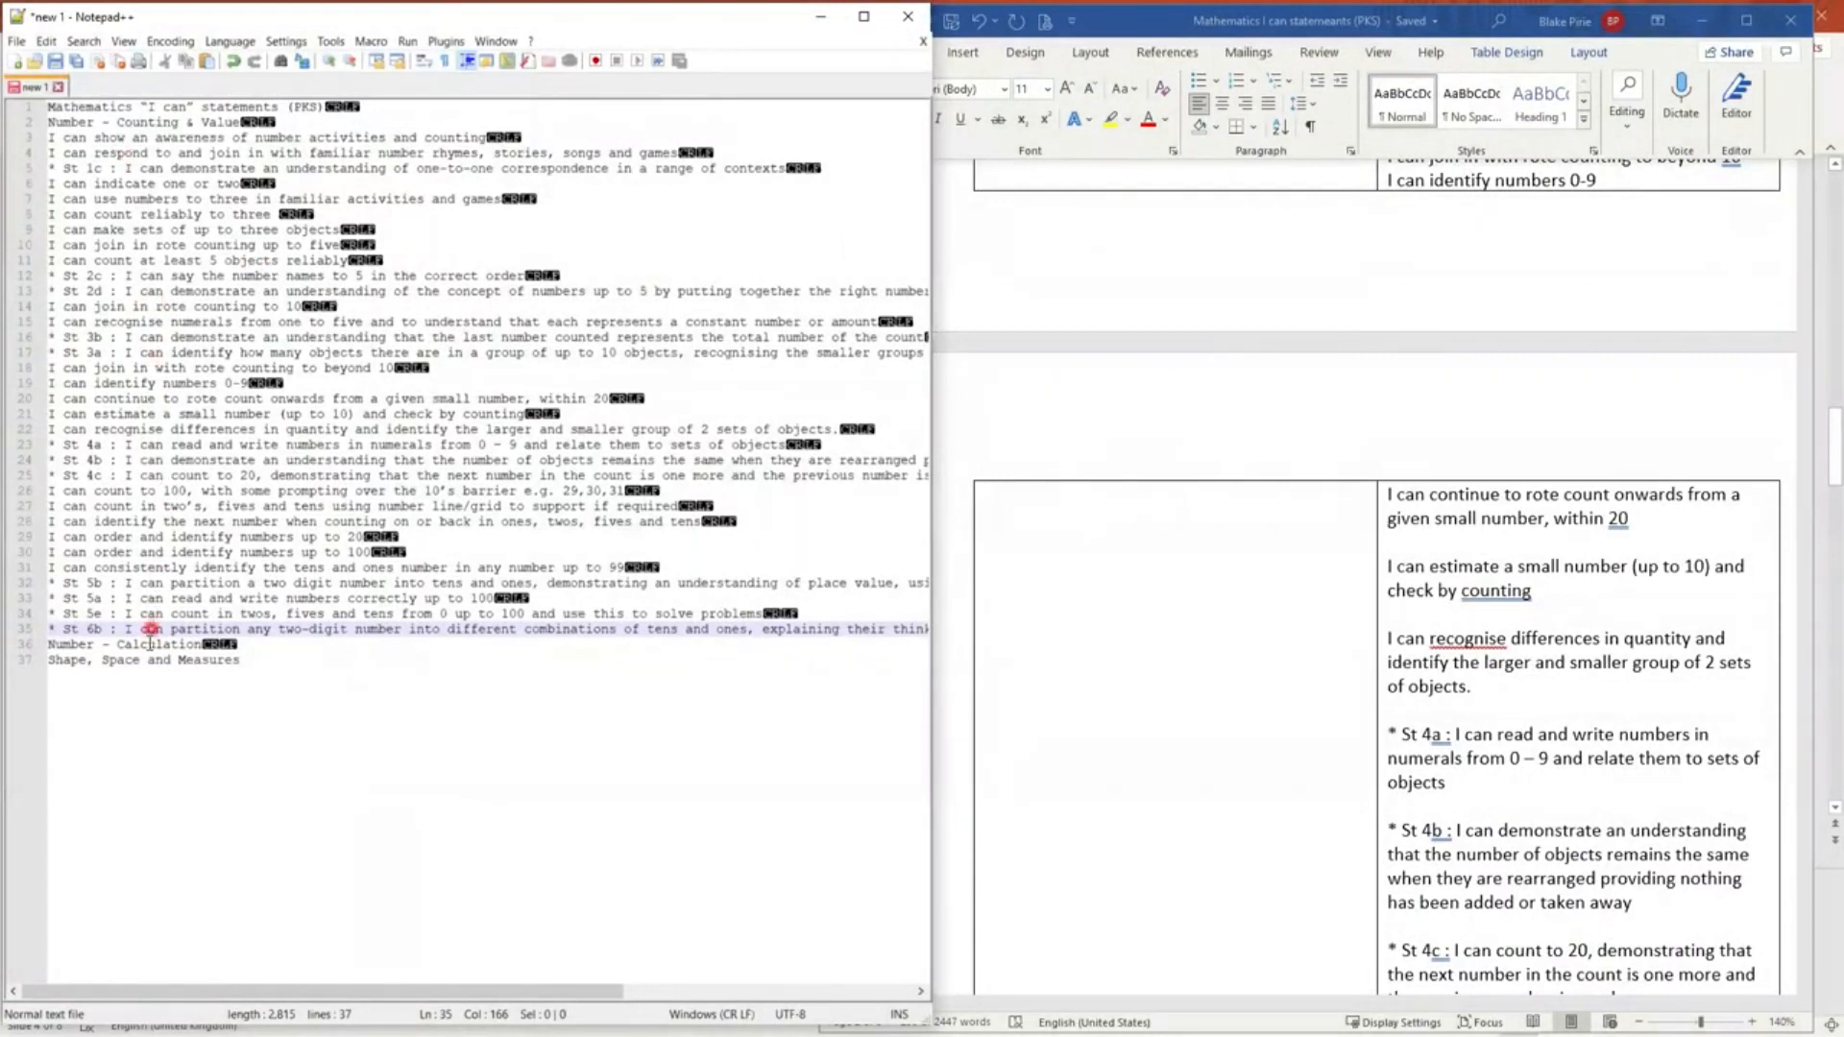
# Prefix each "I can" statement under Number - Counting & Value with "-[]", starting at line 3
pyautogui.click(45, 137)
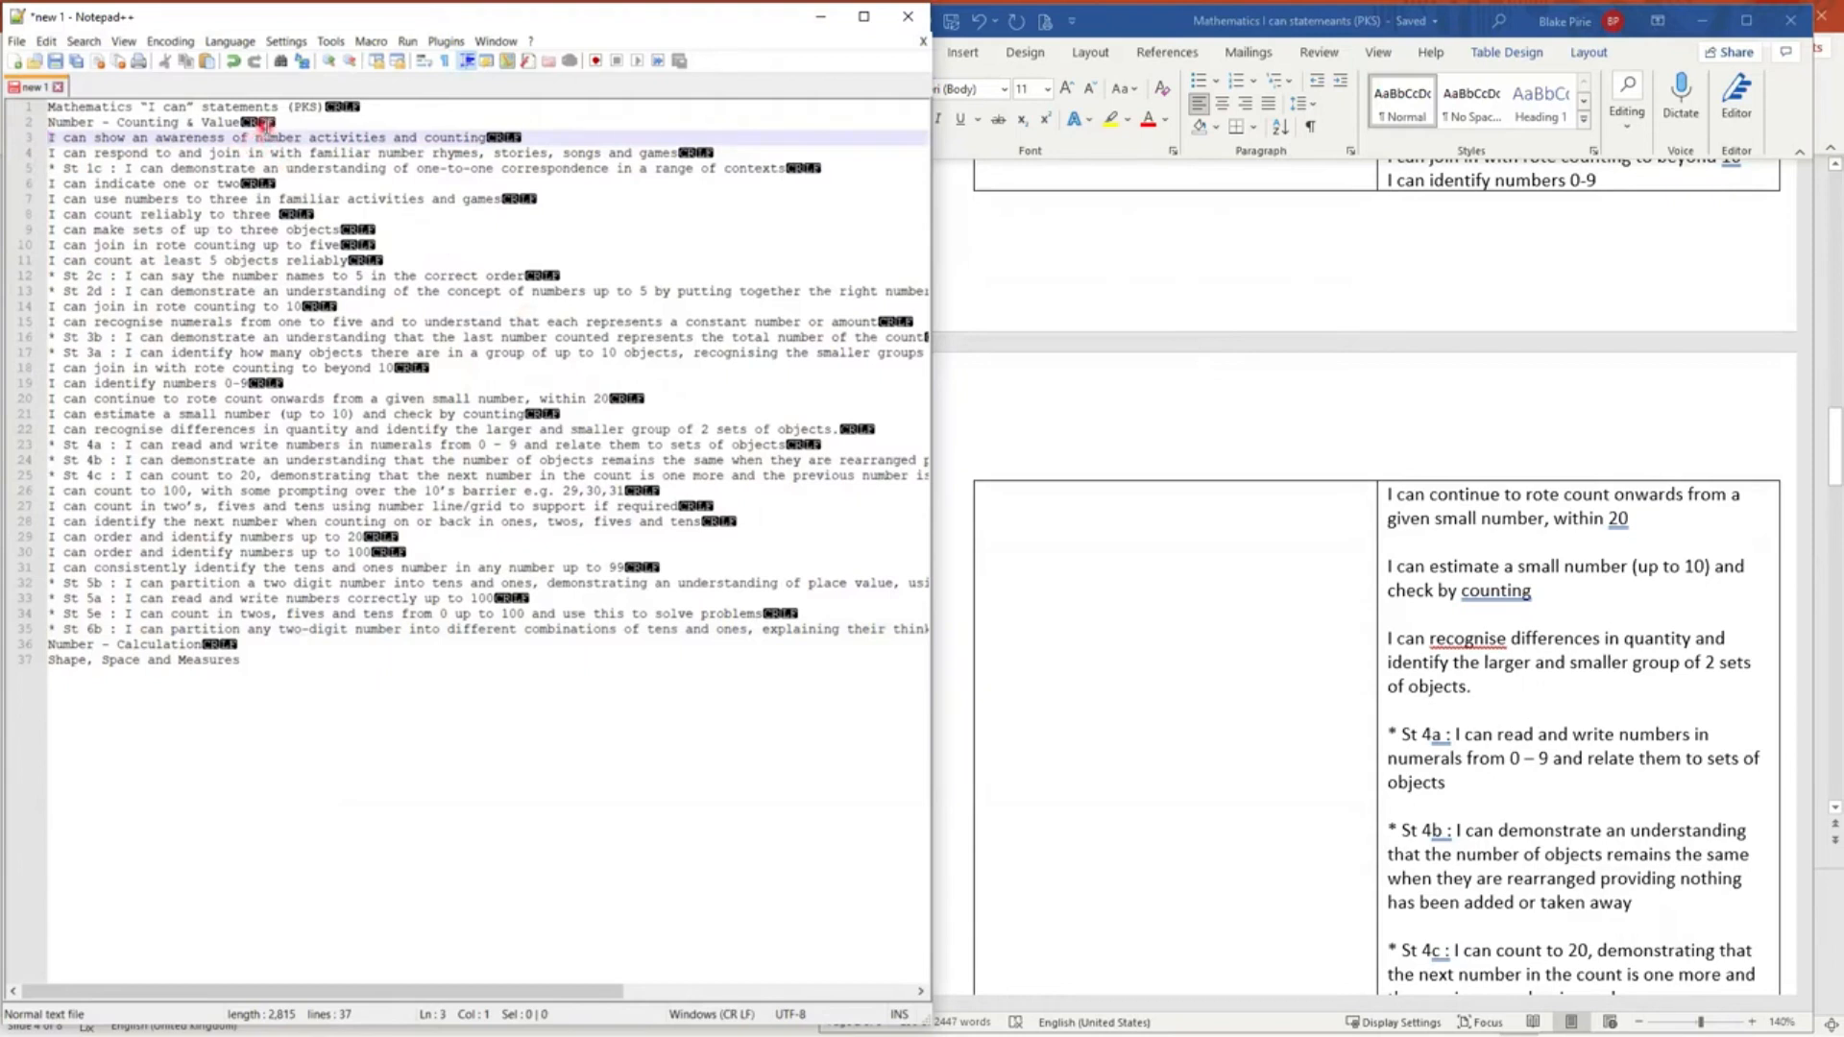
pyautogui.write('-')
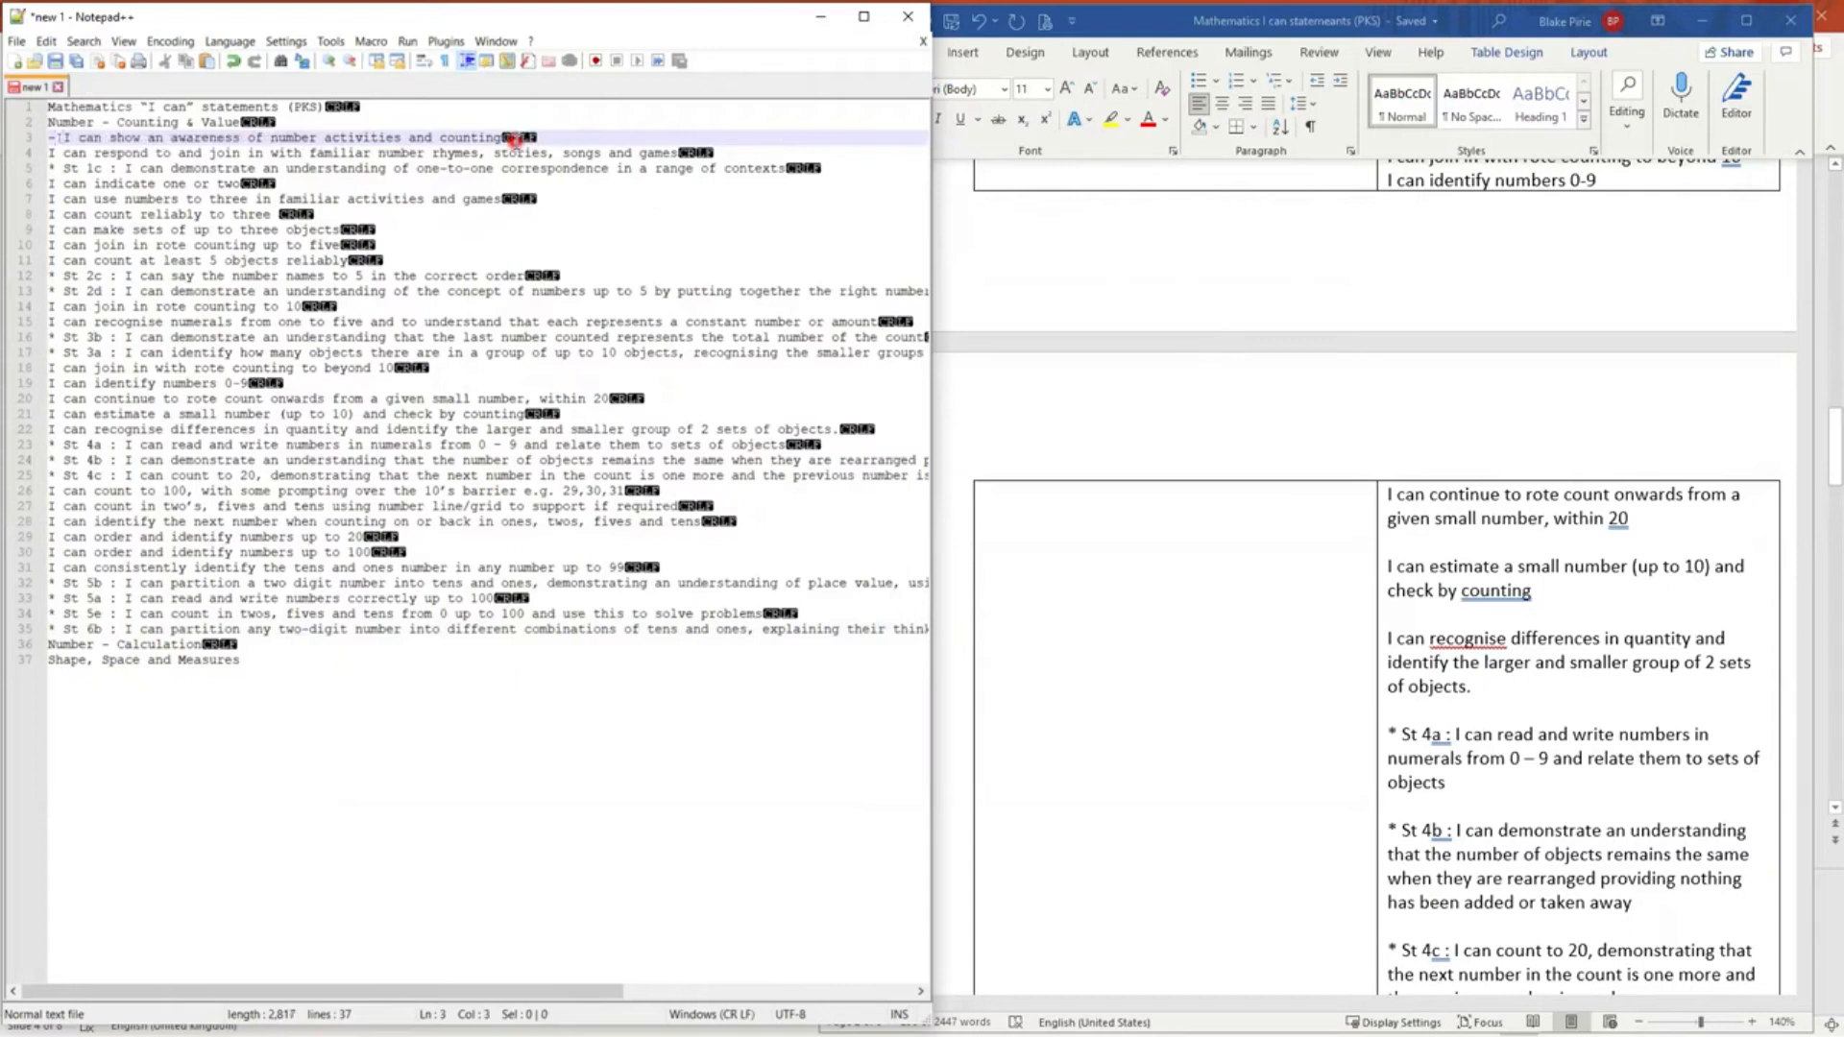
pyautogui.write('[')
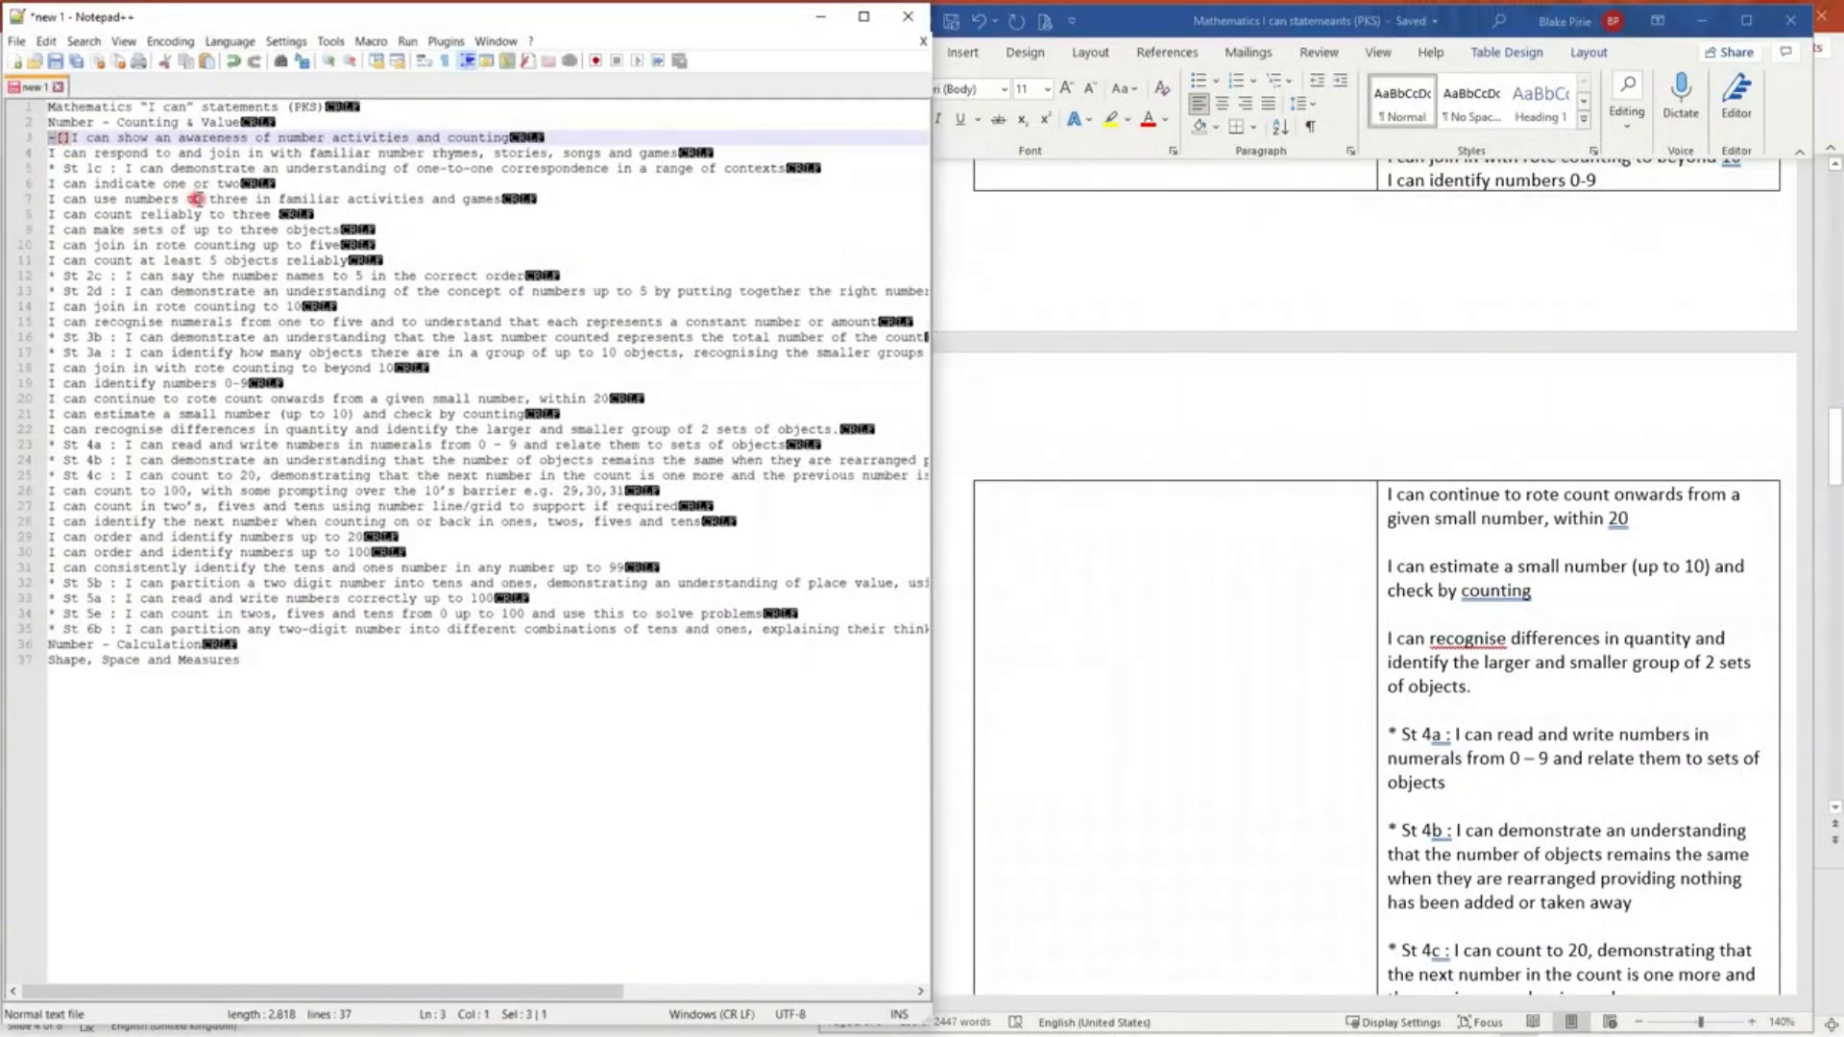
pyautogui.press('Down')
pyautogui.hotkey('ctrl', 'v')
pyautogui.press('Down')
pyautogui.hotkey('ctrl', 'v')
pyautogui.press('Down')
pyautogui.hotkey('ctrl', 'v')
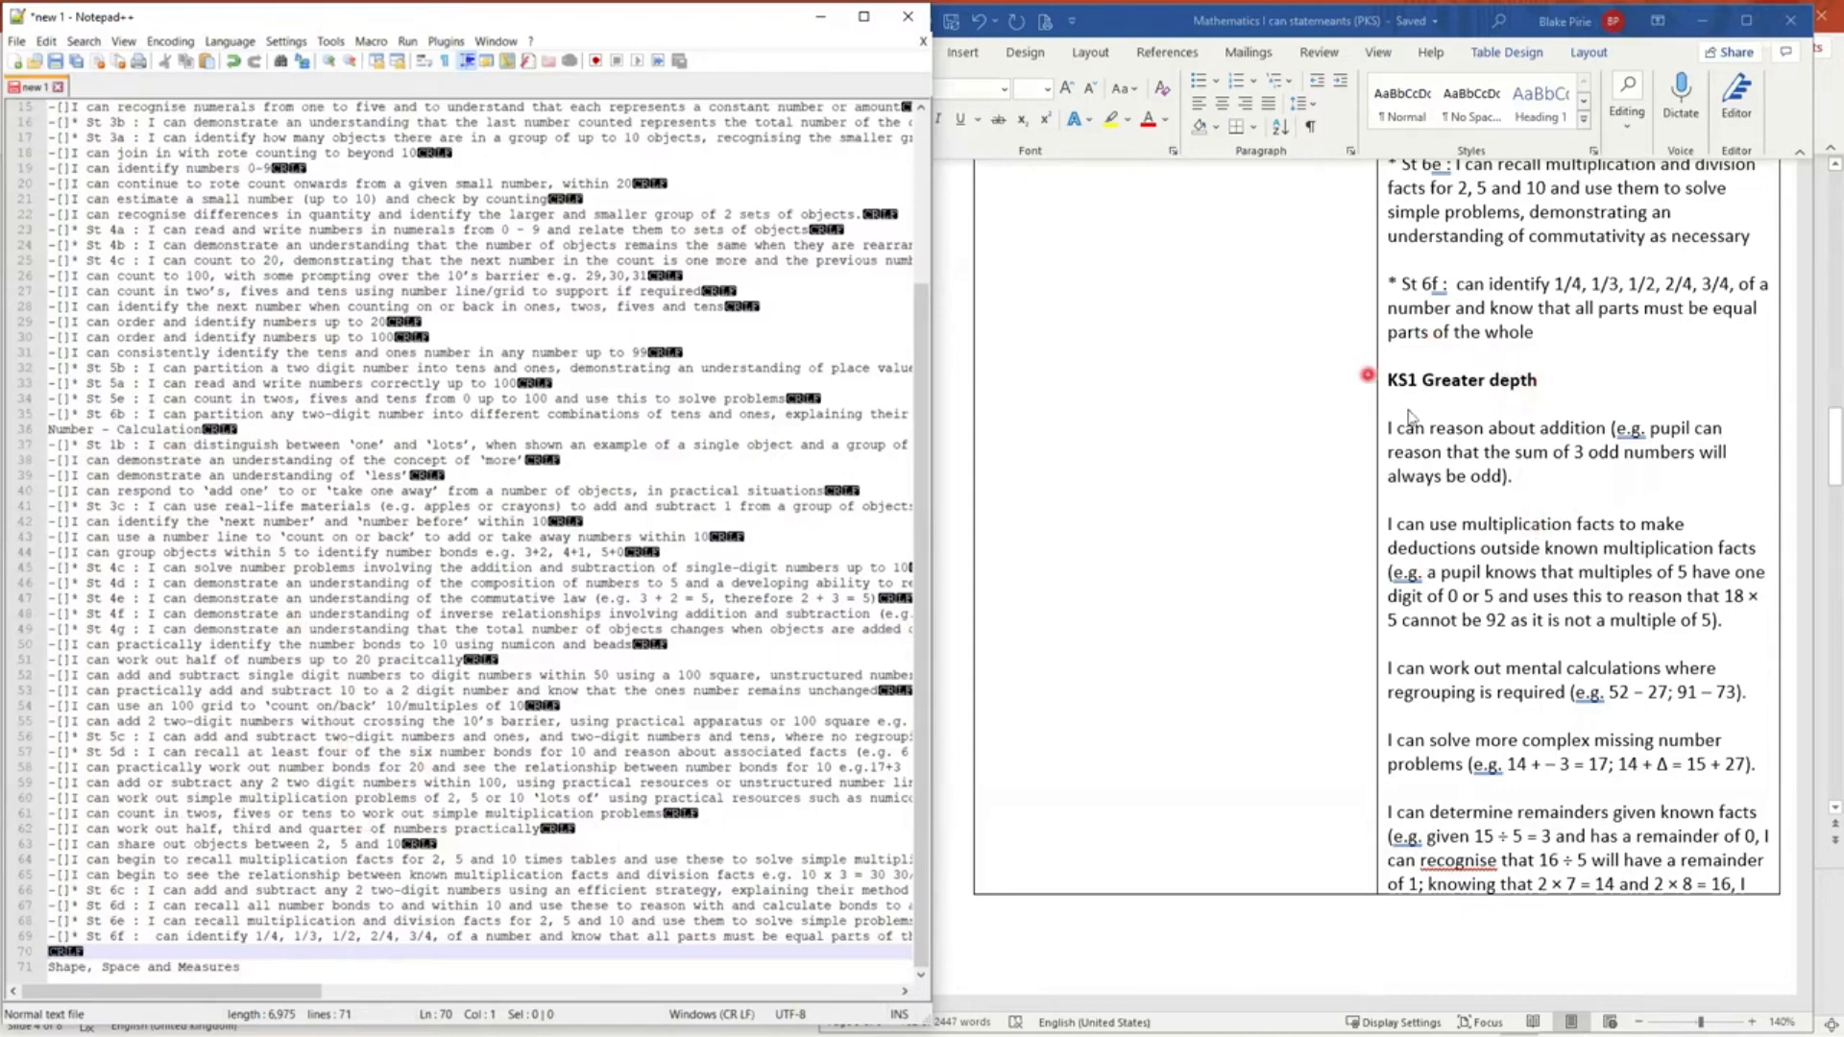
# Copy the "KS1 Greater depth" subheading from Word to line 70 with a single "-" prefix and add a line below it
pyautogui.click(1540, 381)
pyautogui.moveTo(1543, 381); pyautogui.dragTo(1400, 384)
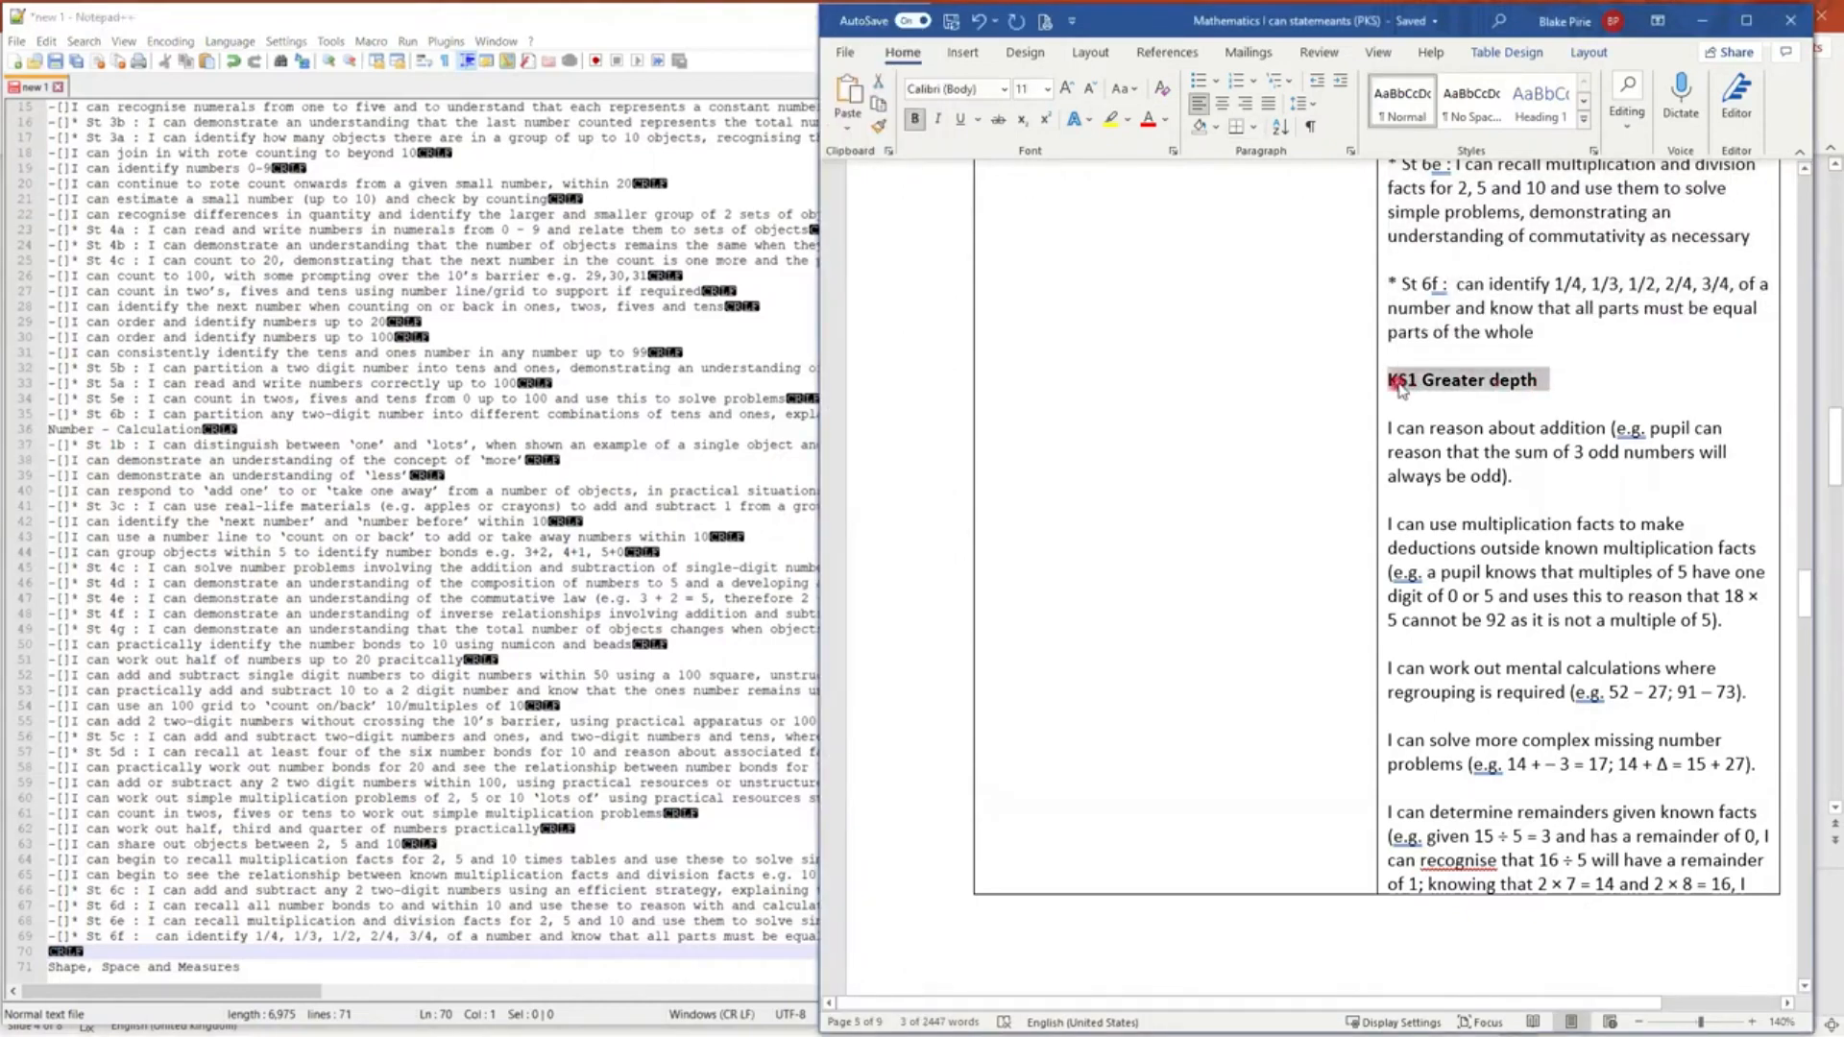
pyautogui.click(130, 954)
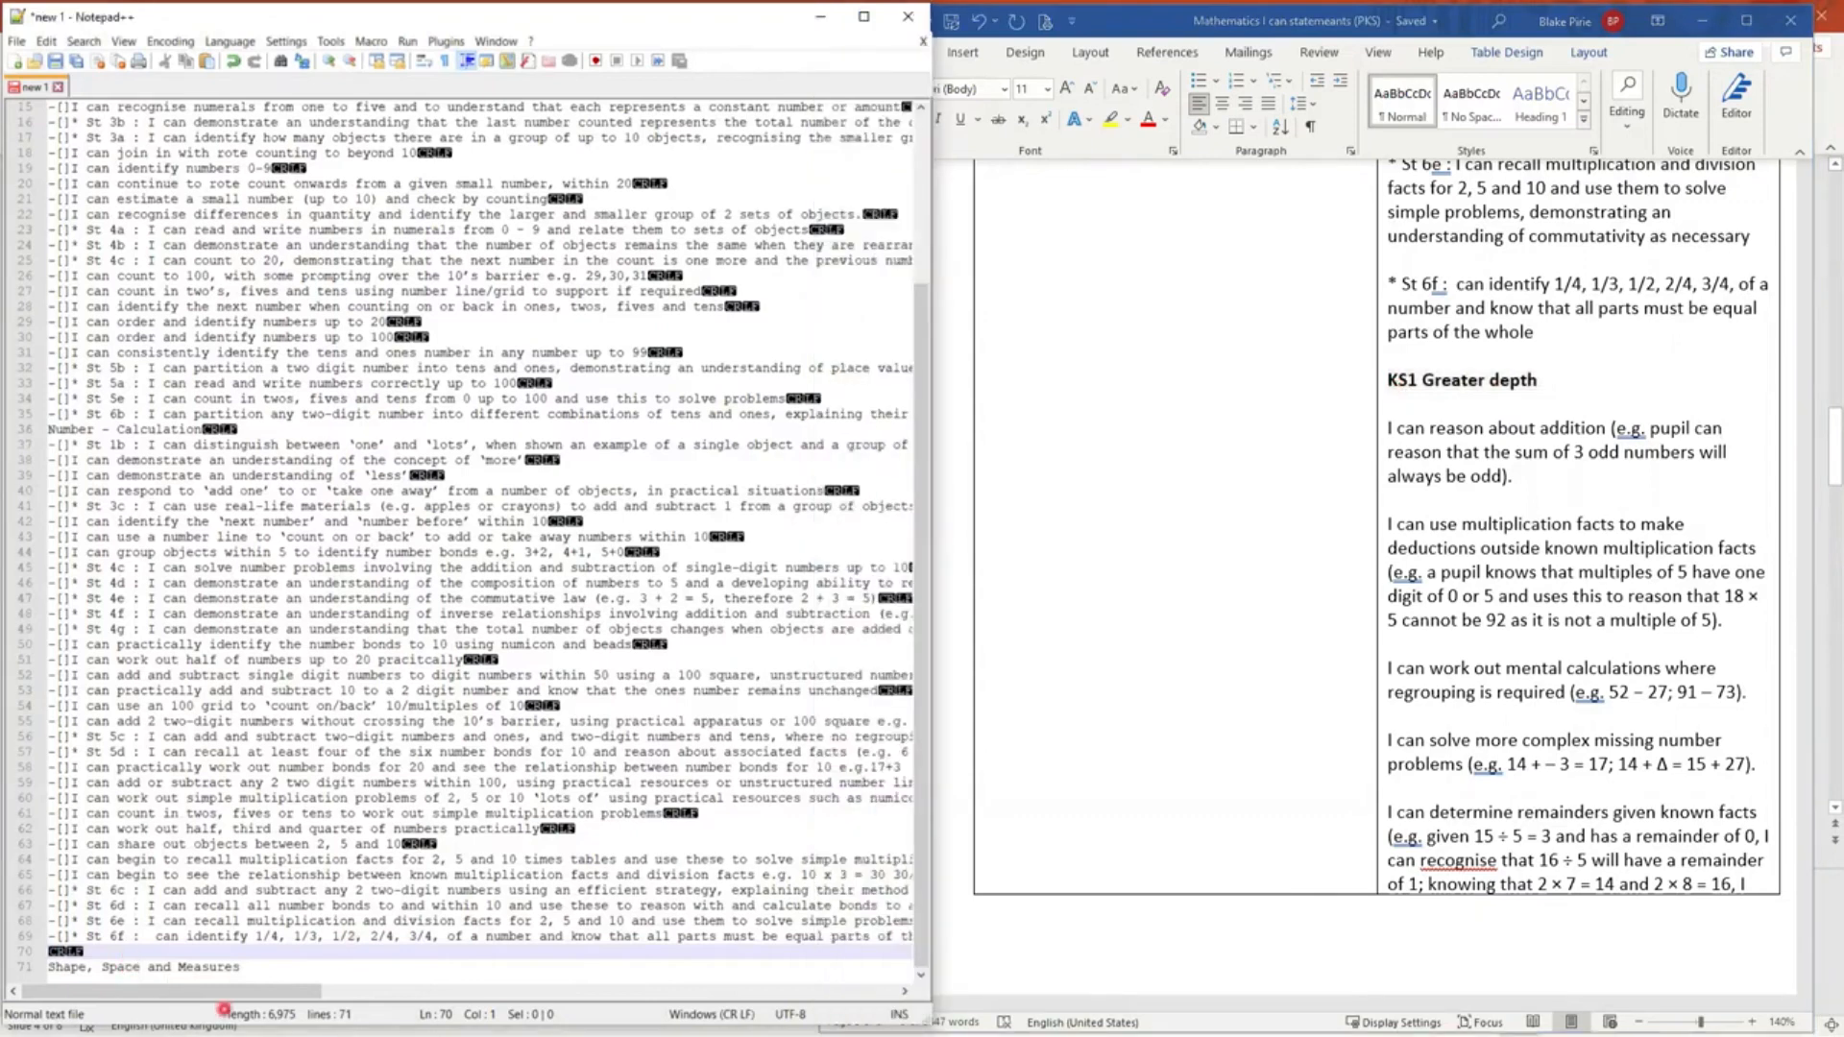
pyautogui.hotkey('ctrl', 'v')
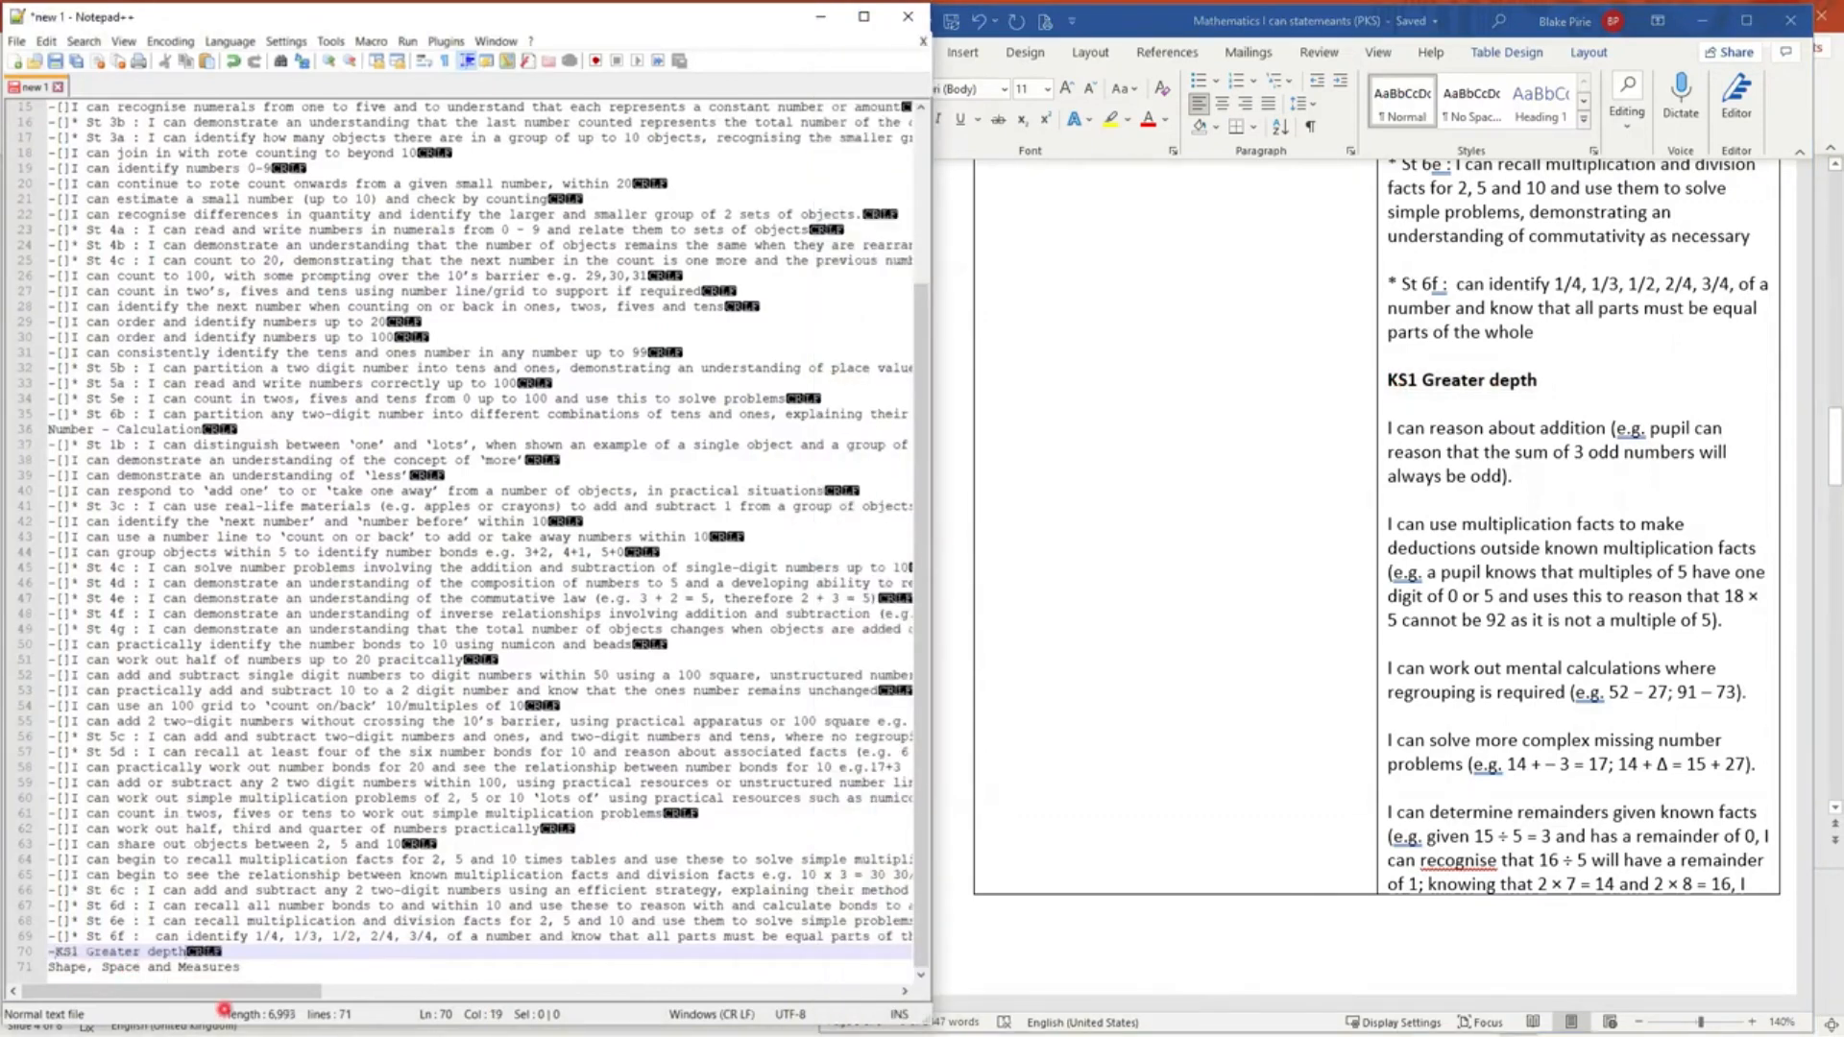
pyautogui.press('Return')
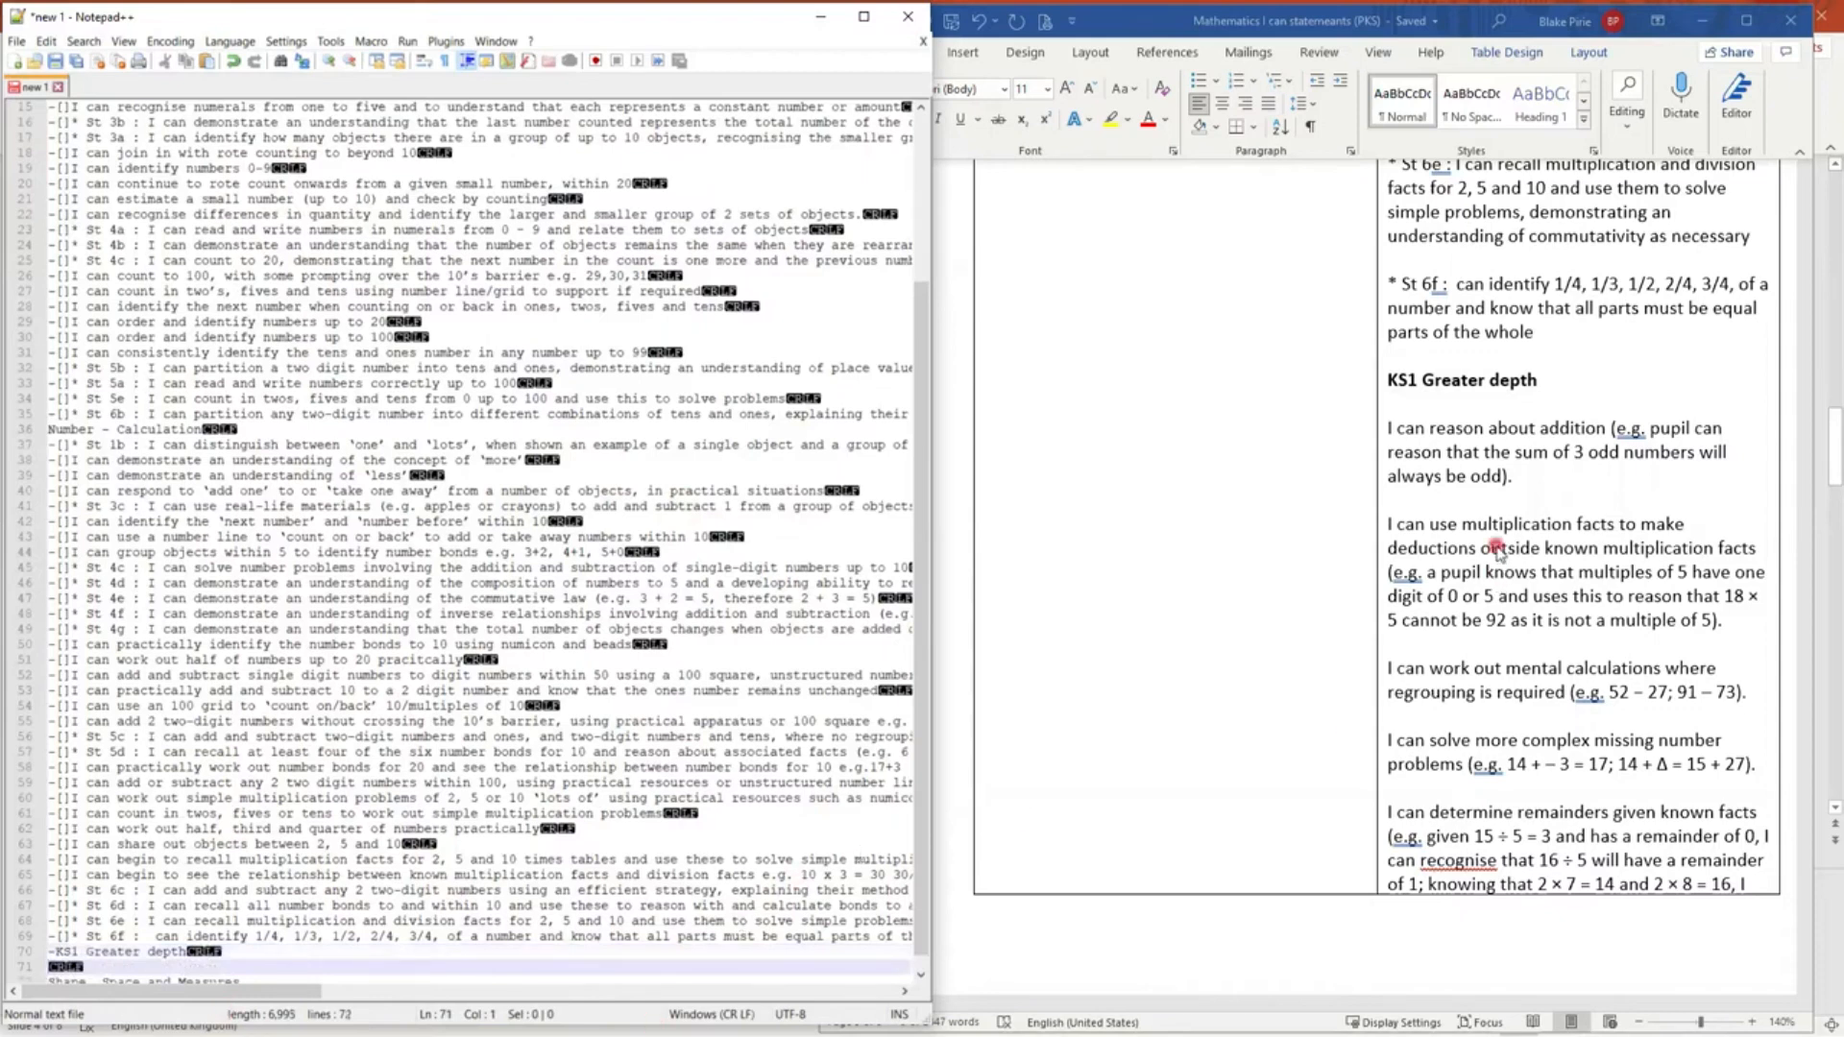
# Copy all the statements under KS1 Greater depth in the Word table to the line below that subheading in Notepad++
pyautogui.scroll(-2, 1497, 547)
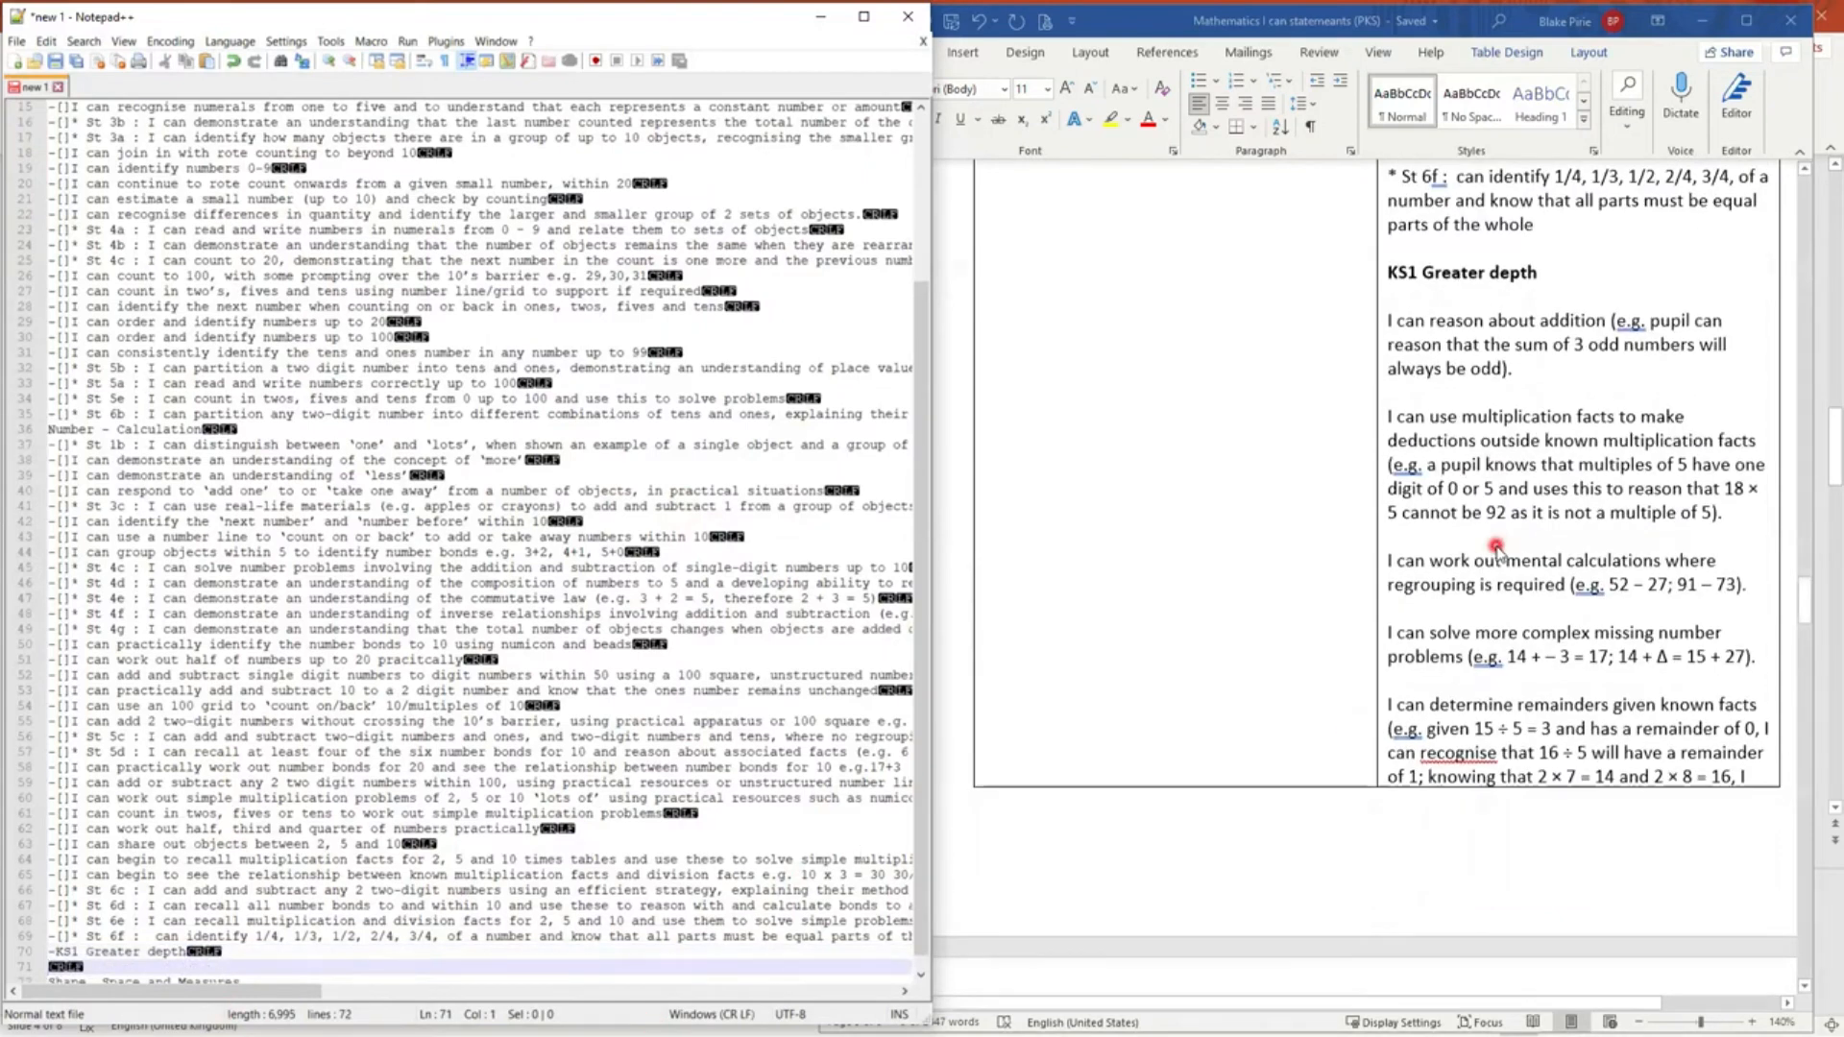
pyautogui.scroll(-2, 1497, 547)
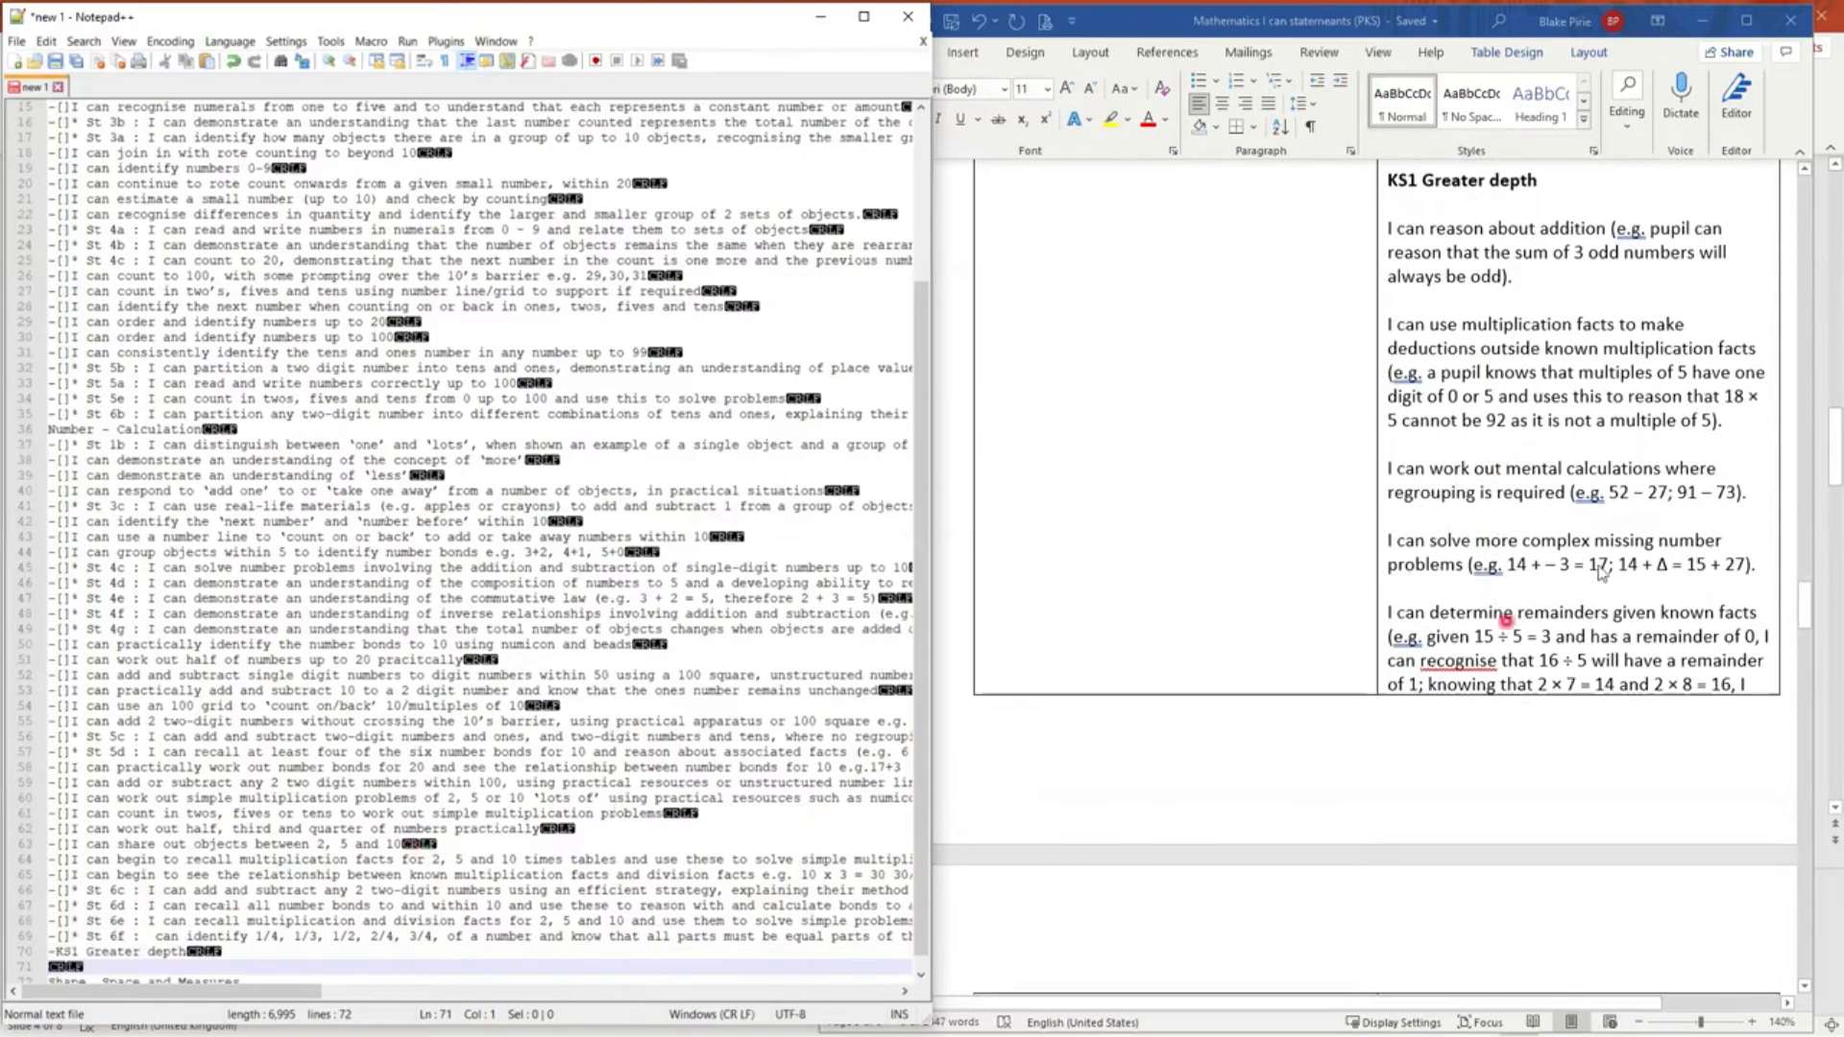
pyautogui.scroll(-10, 1589, 576)
pyautogui.scroll(-3, 1580, 591)
pyautogui.click(1512, 561)
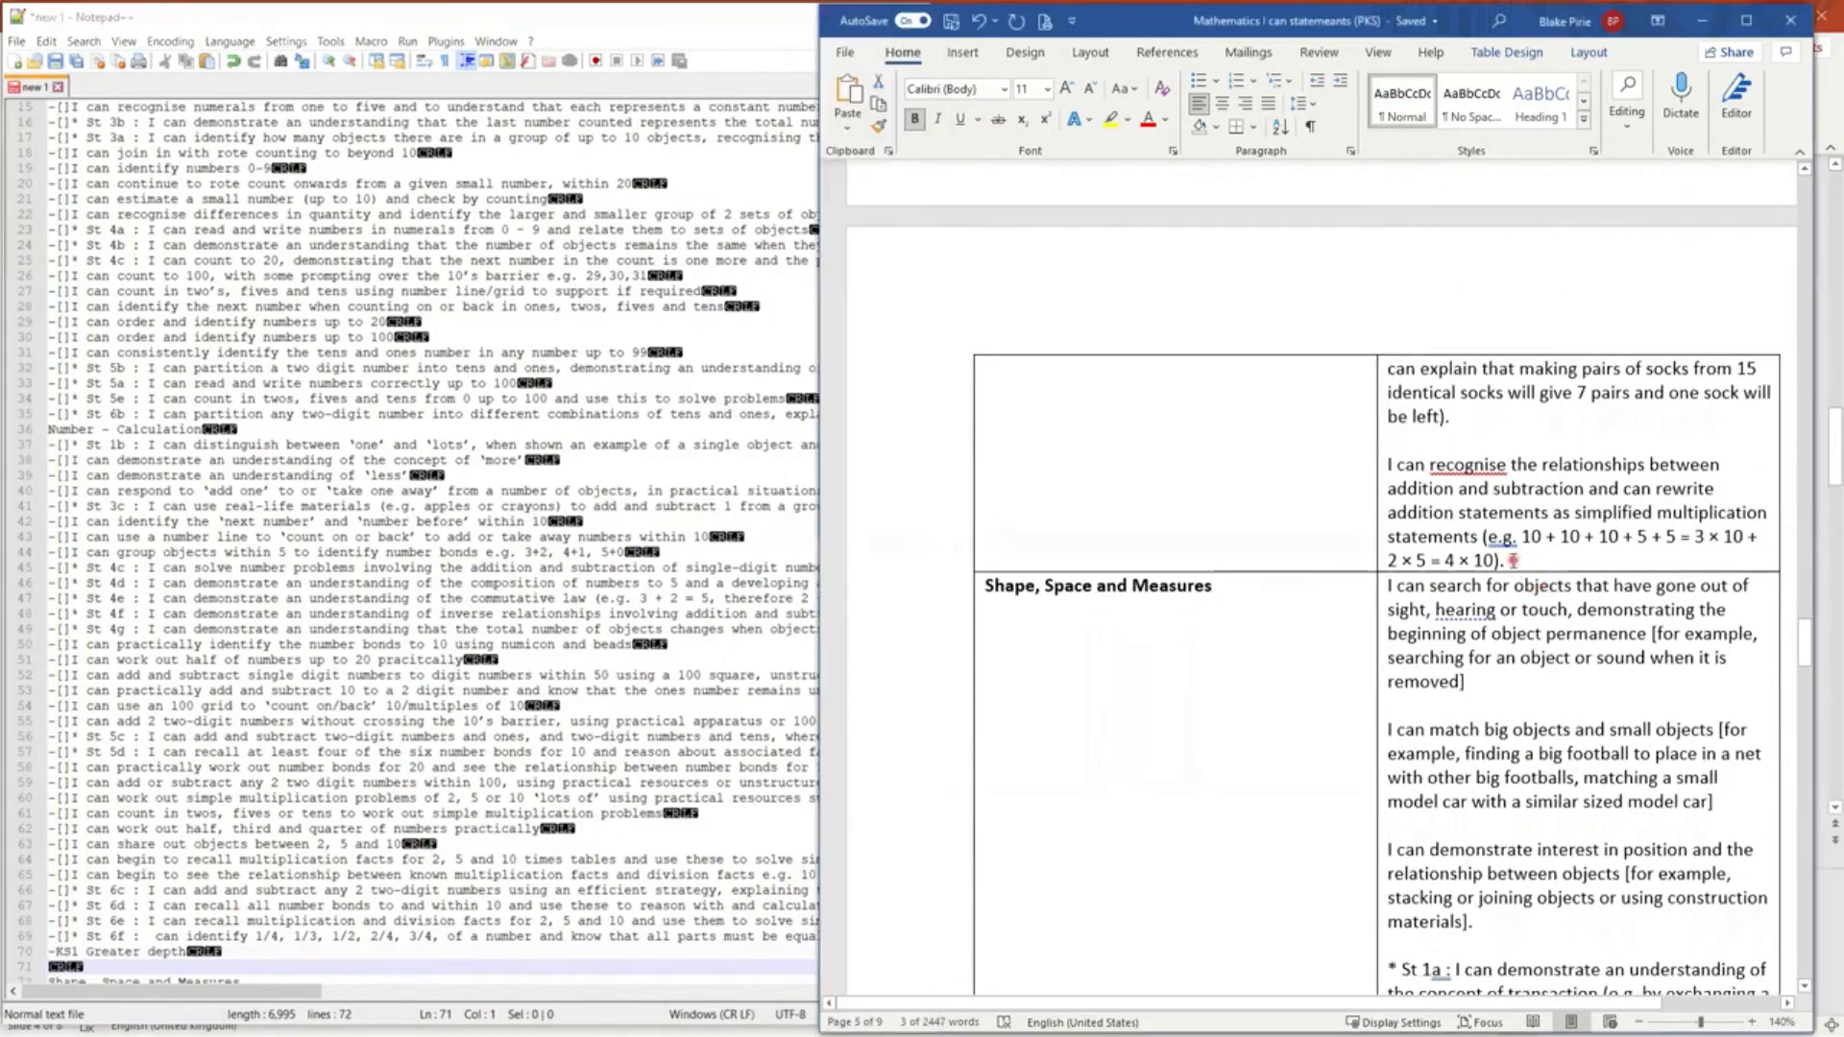
pyautogui.moveTo(1470, 544); pyautogui.dragTo(1392, 347)
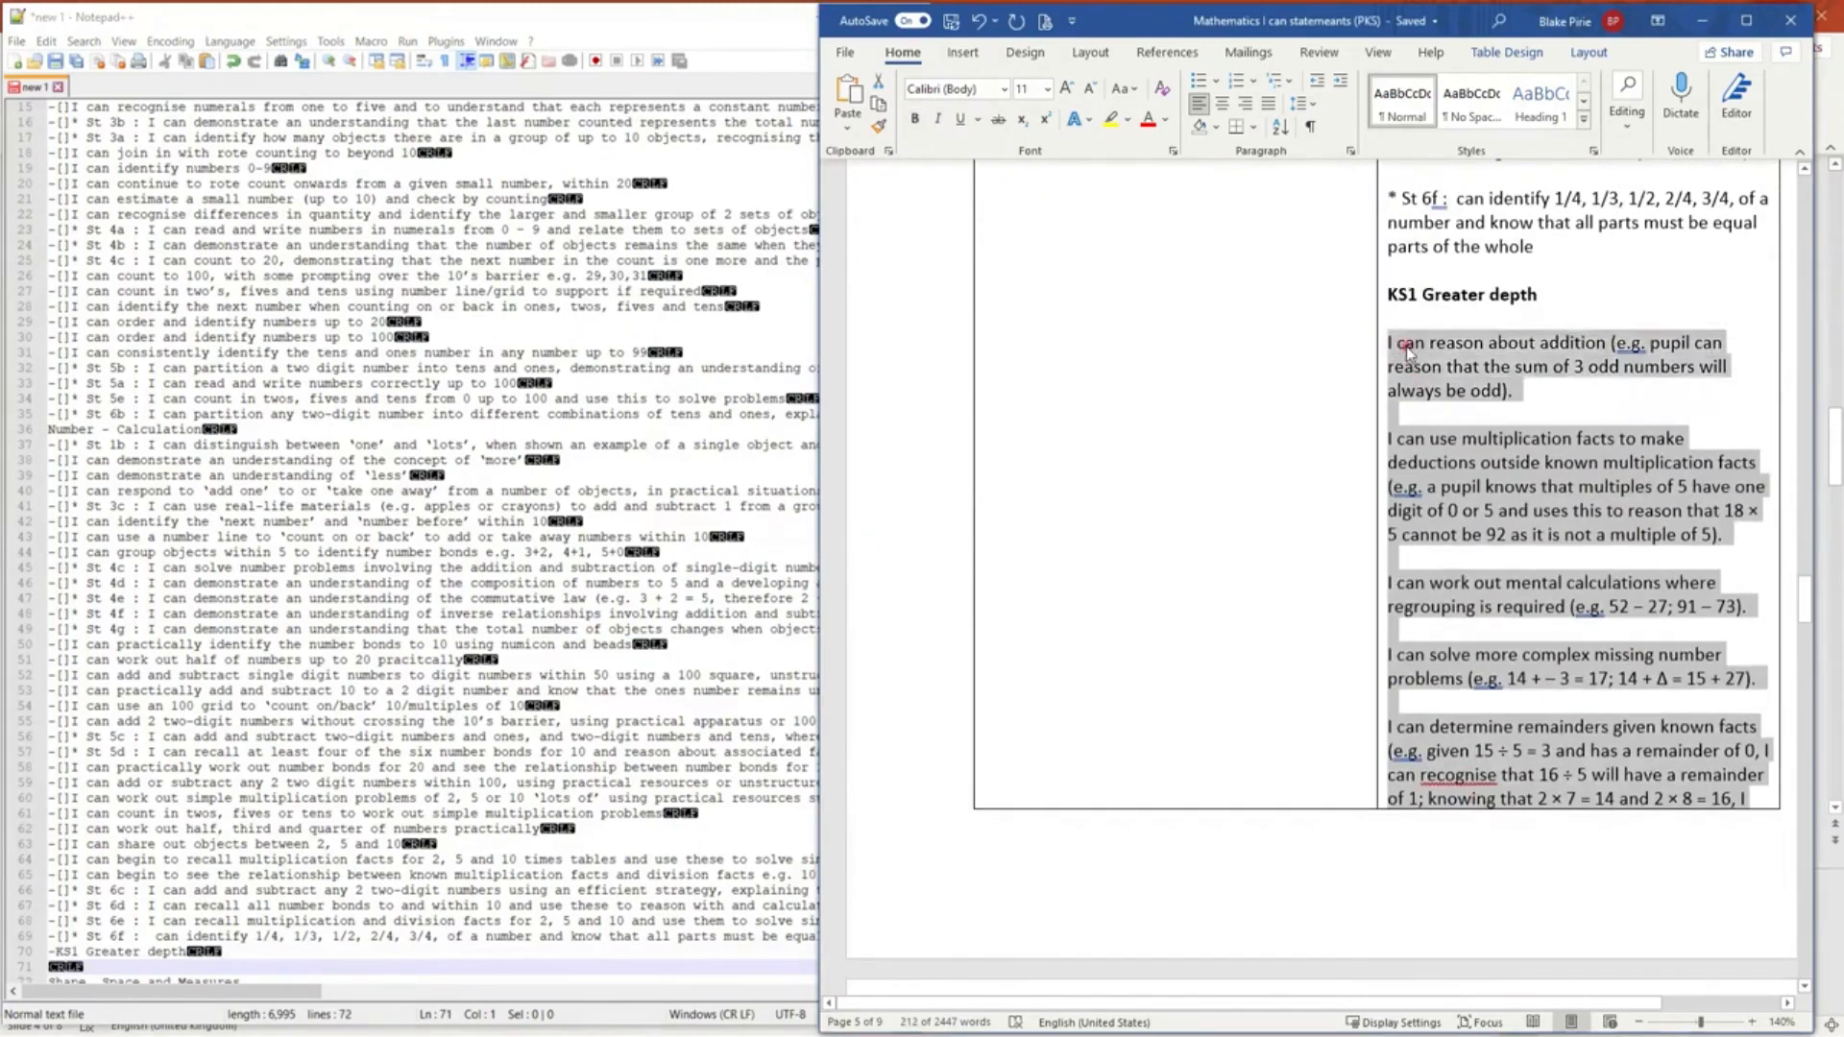
pyautogui.rightClick(1409, 349)
pyautogui.click(1450, 390)
pyautogui.click(136, 956)
pyautogui.hotkey('ctrl', 'v')
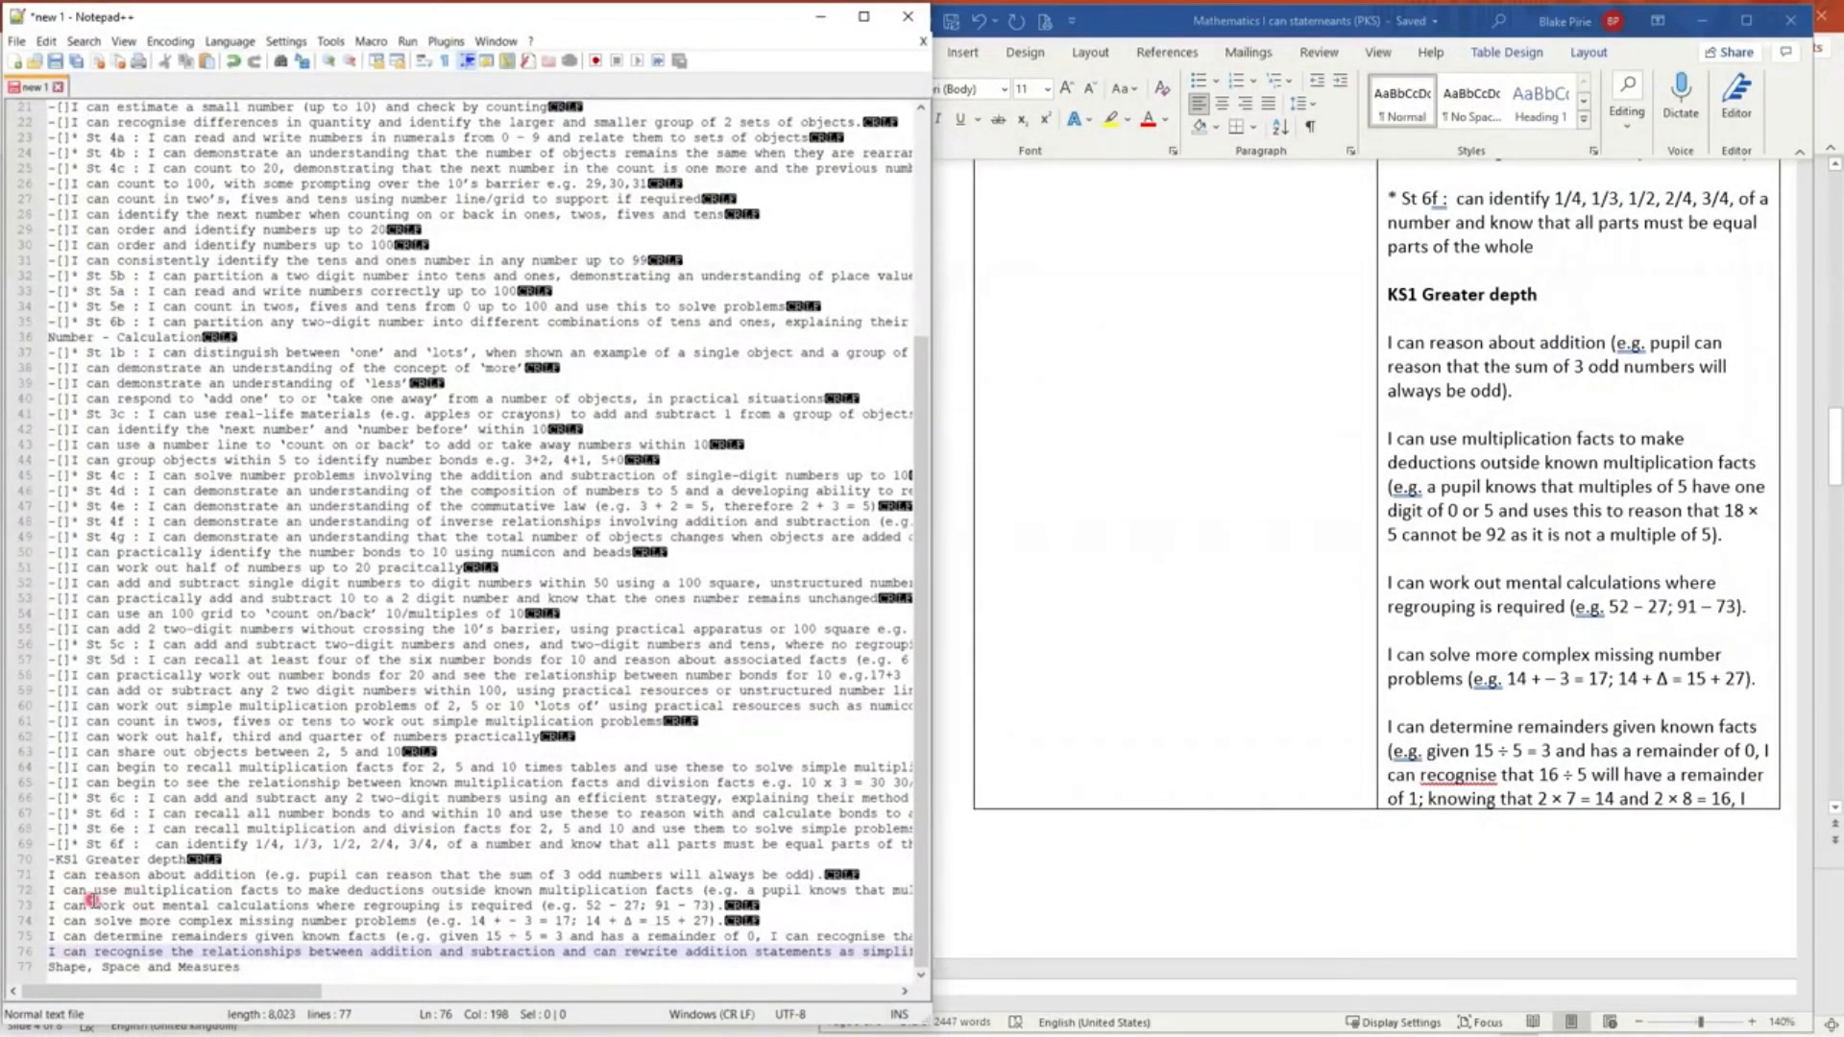
# Prefix the first KS1 Greater depth statement, "I can reason about addition", with "--[]"
pyautogui.click(49, 876)
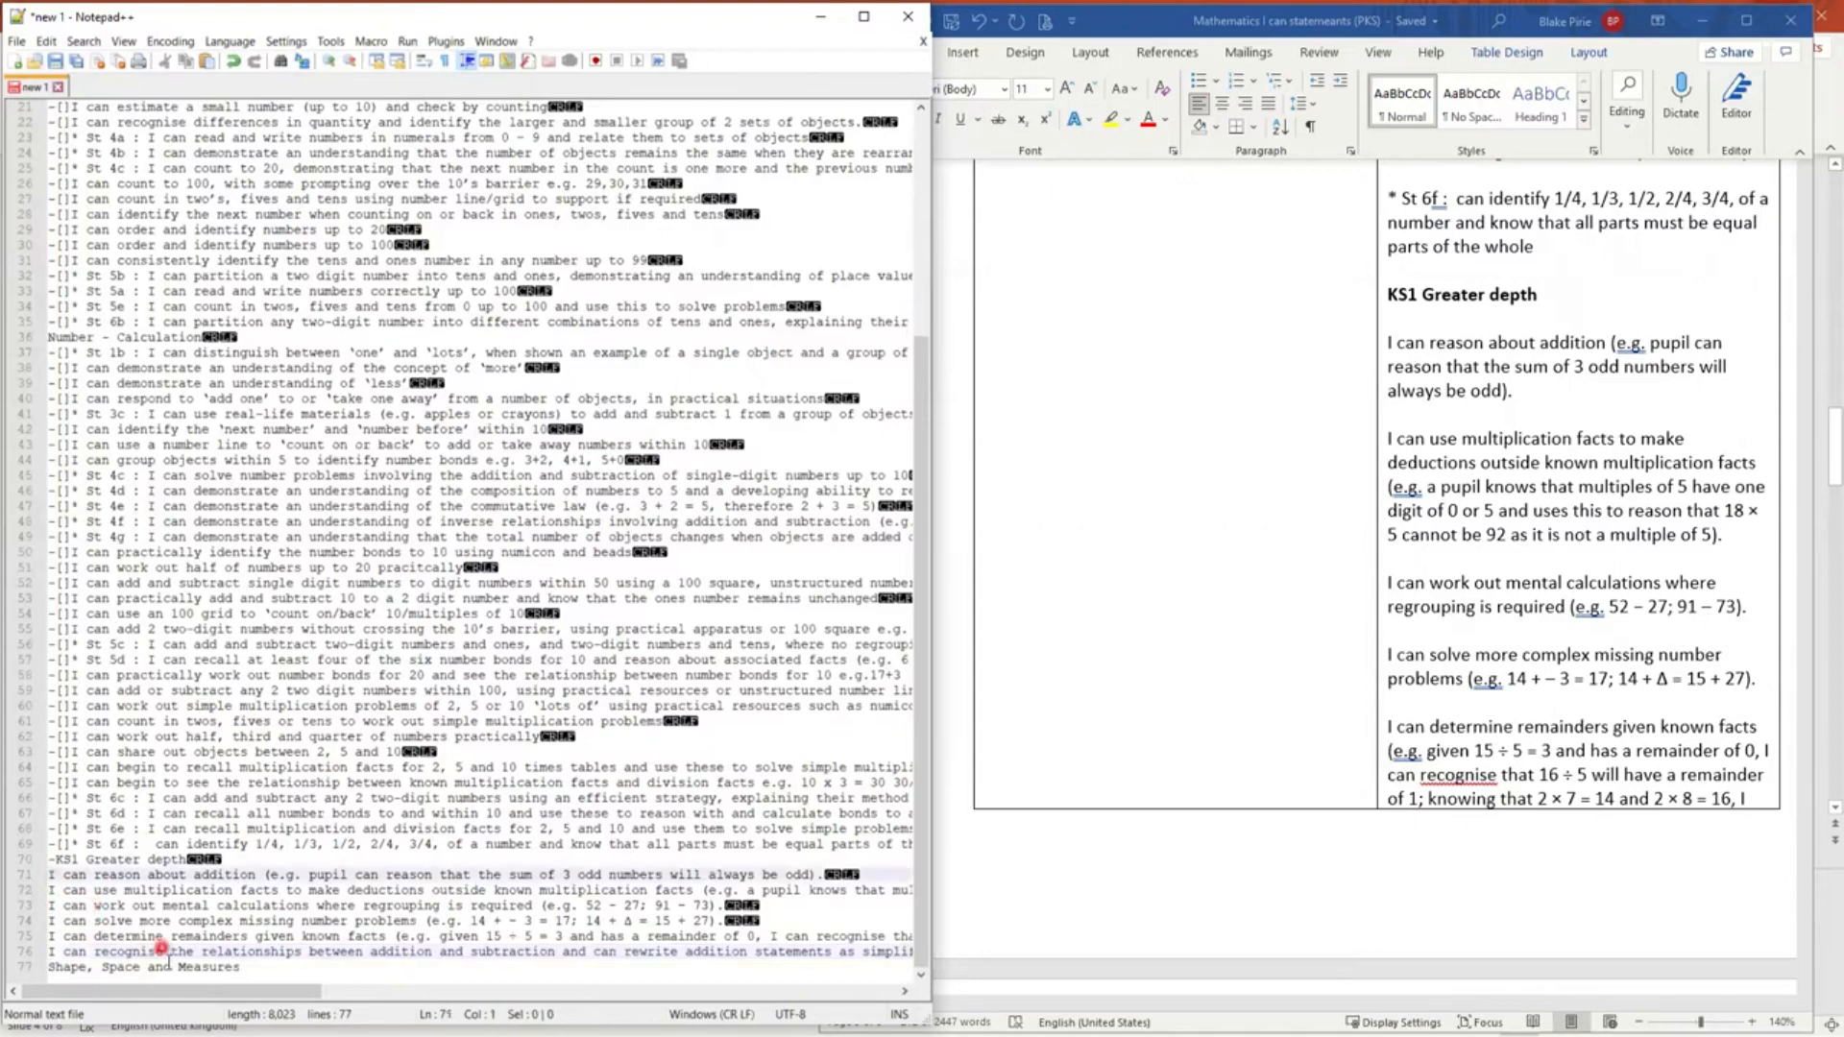
pyautogui.write('--[]')
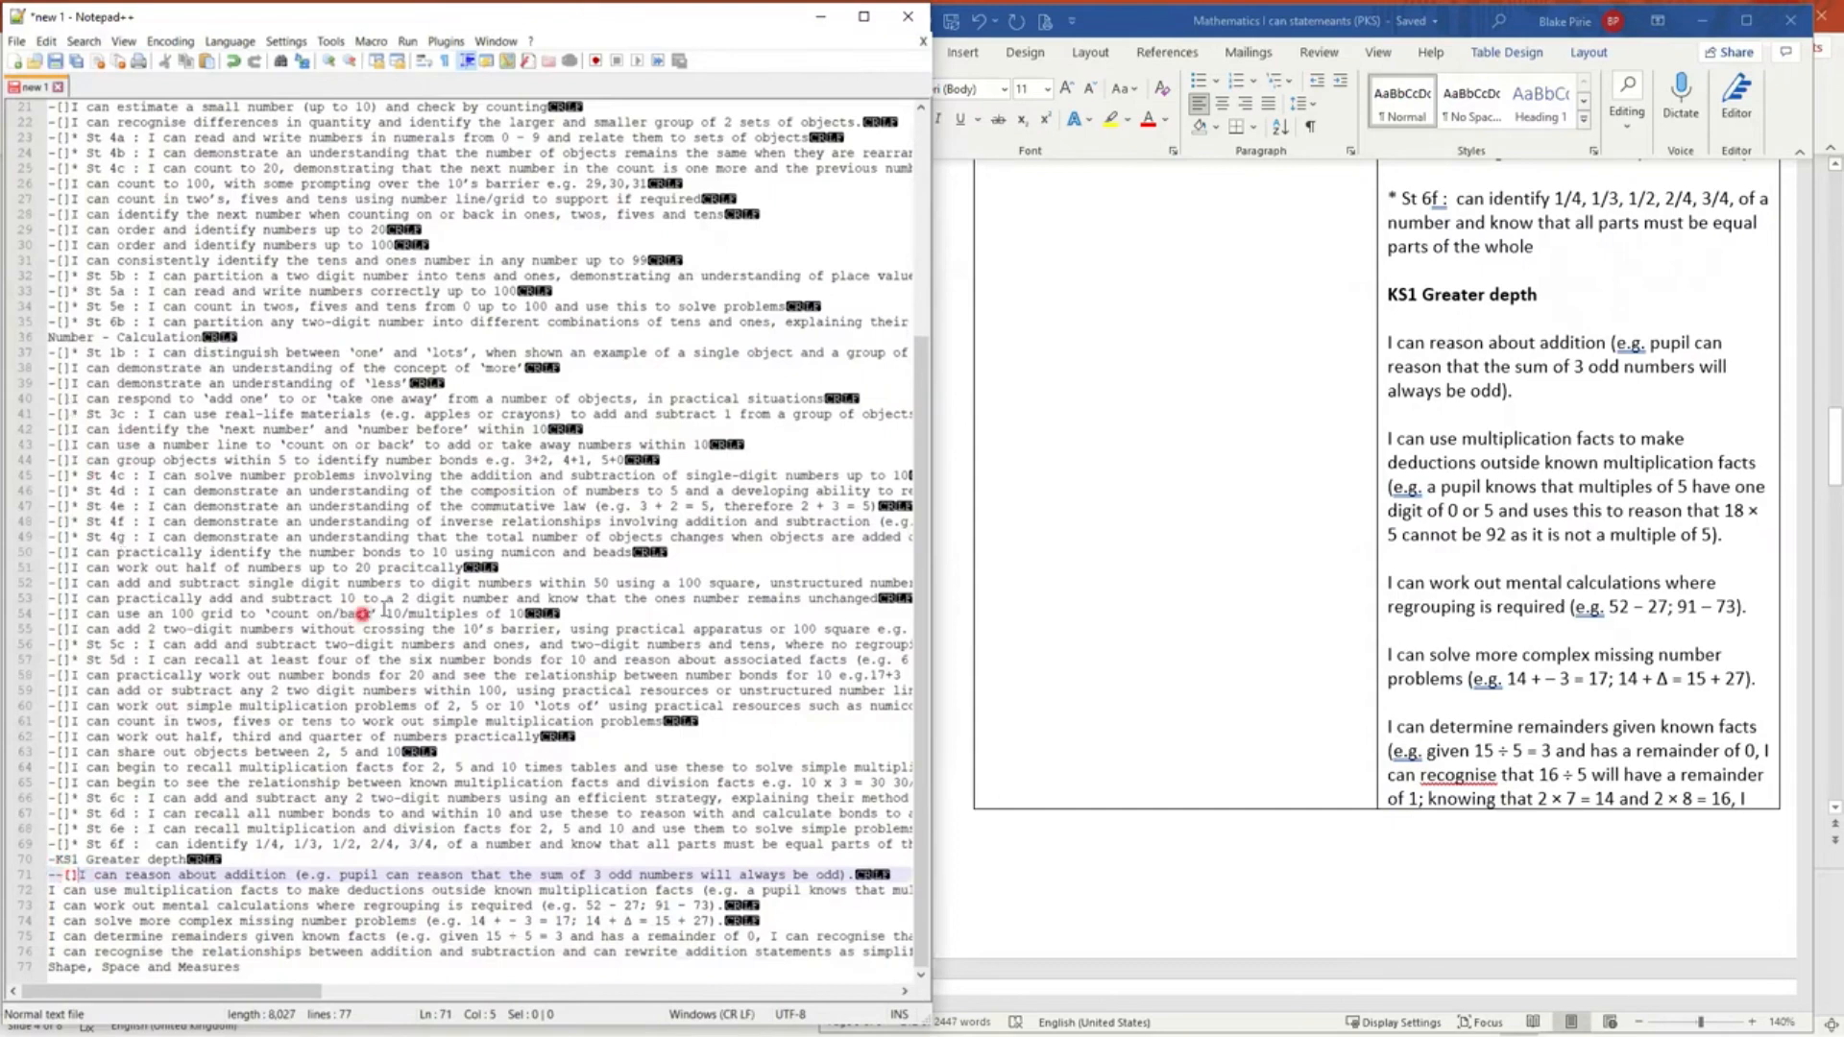
pyautogui.scroll(7, 384, 611)
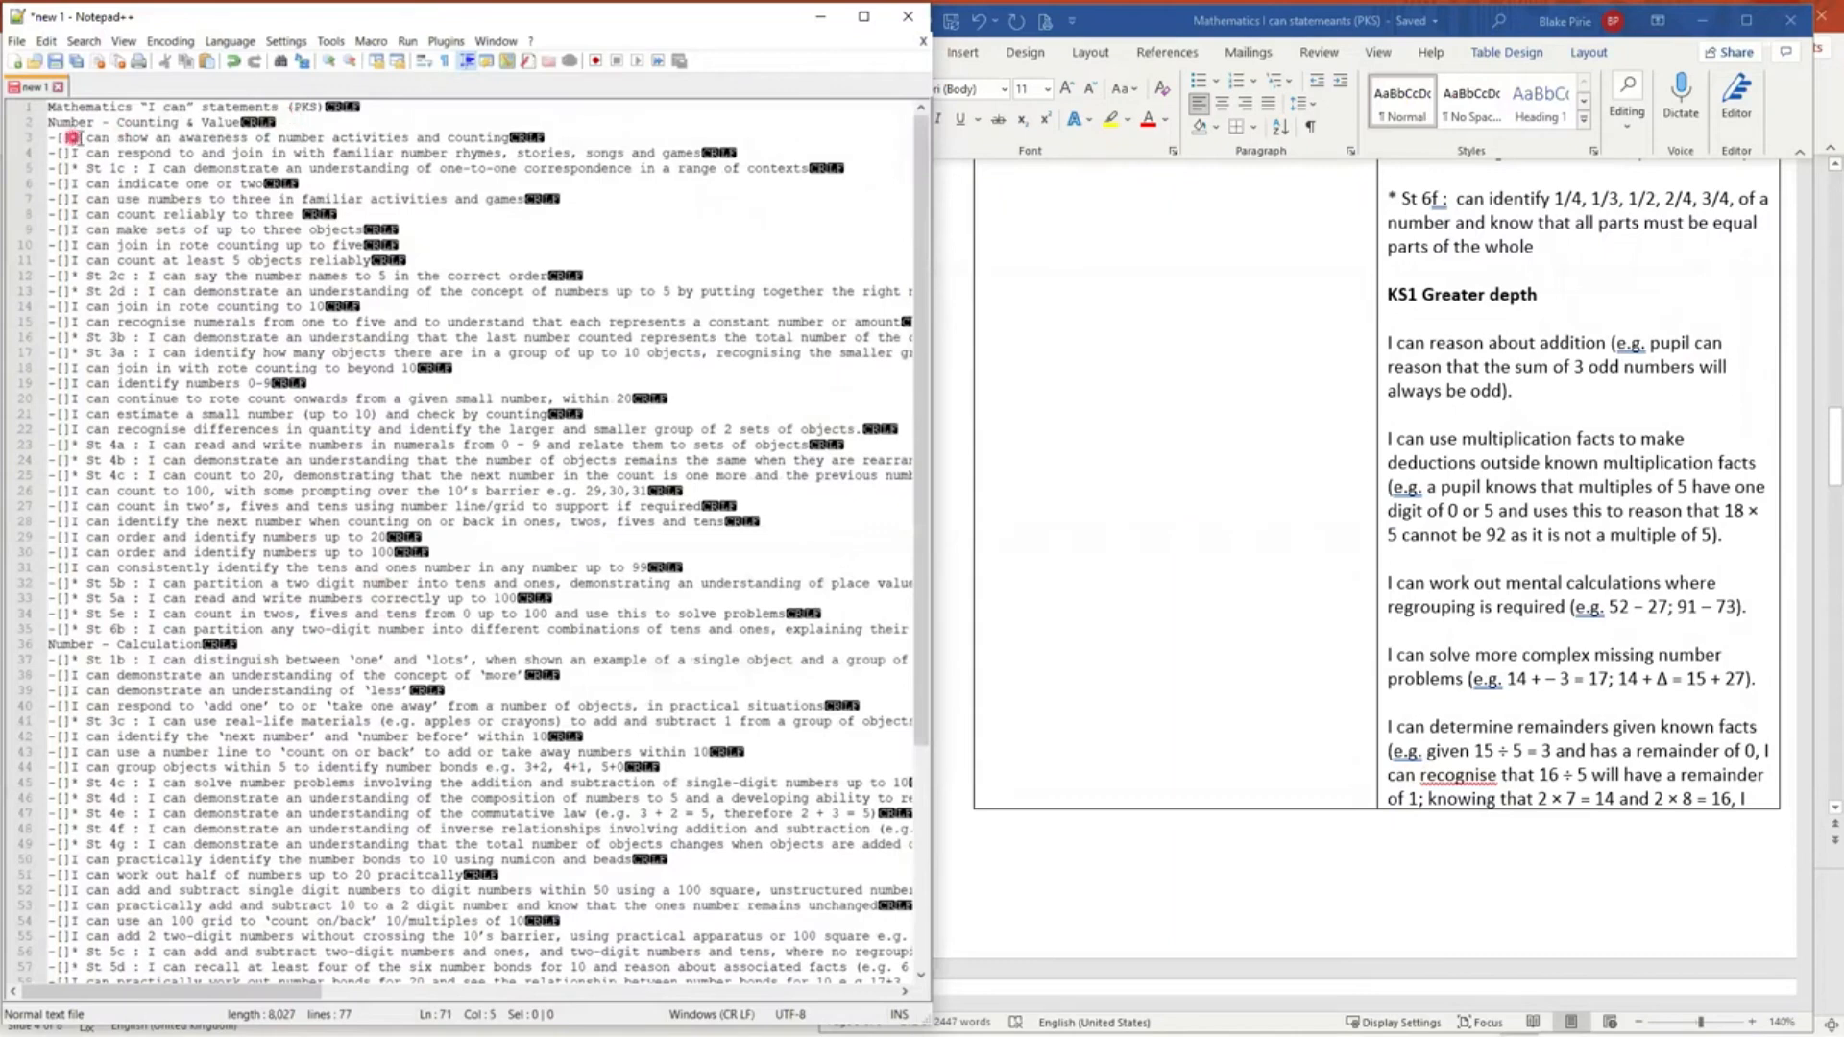
pyautogui.scroll(-1, 231, 137)
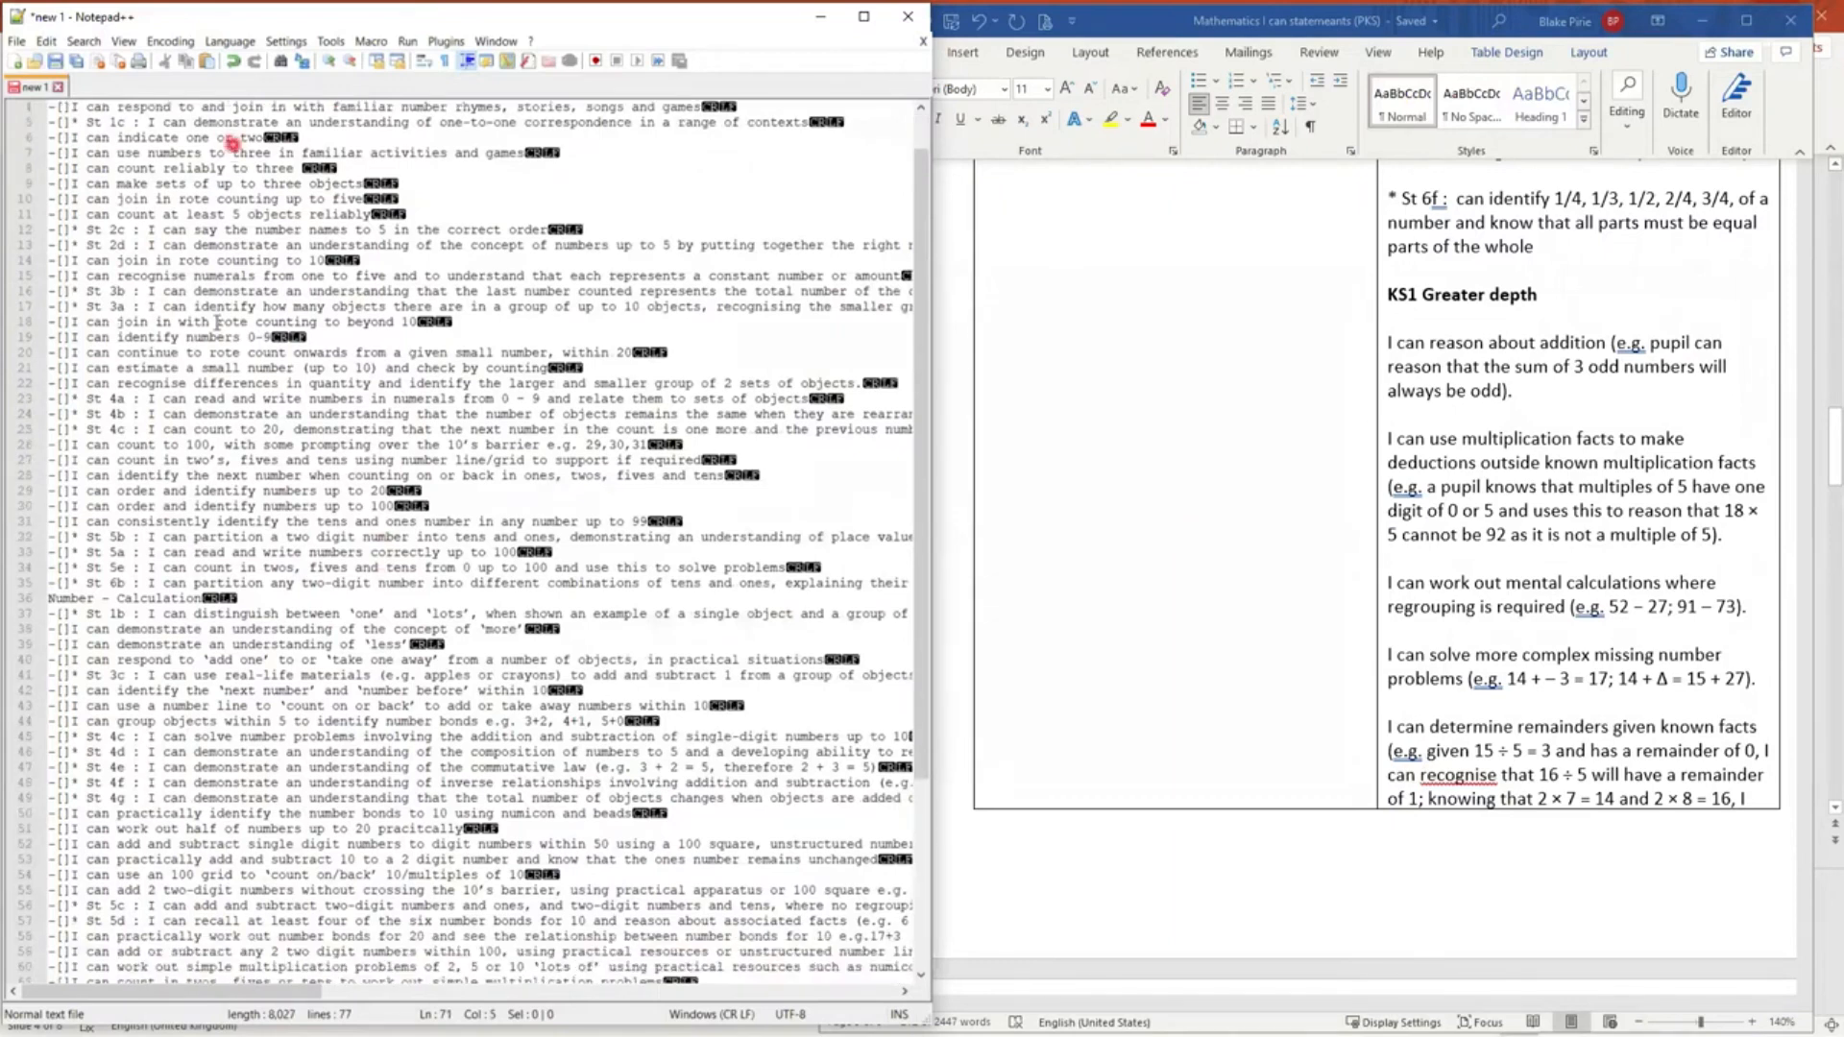
pyautogui.scroll(-1, 59, 616)
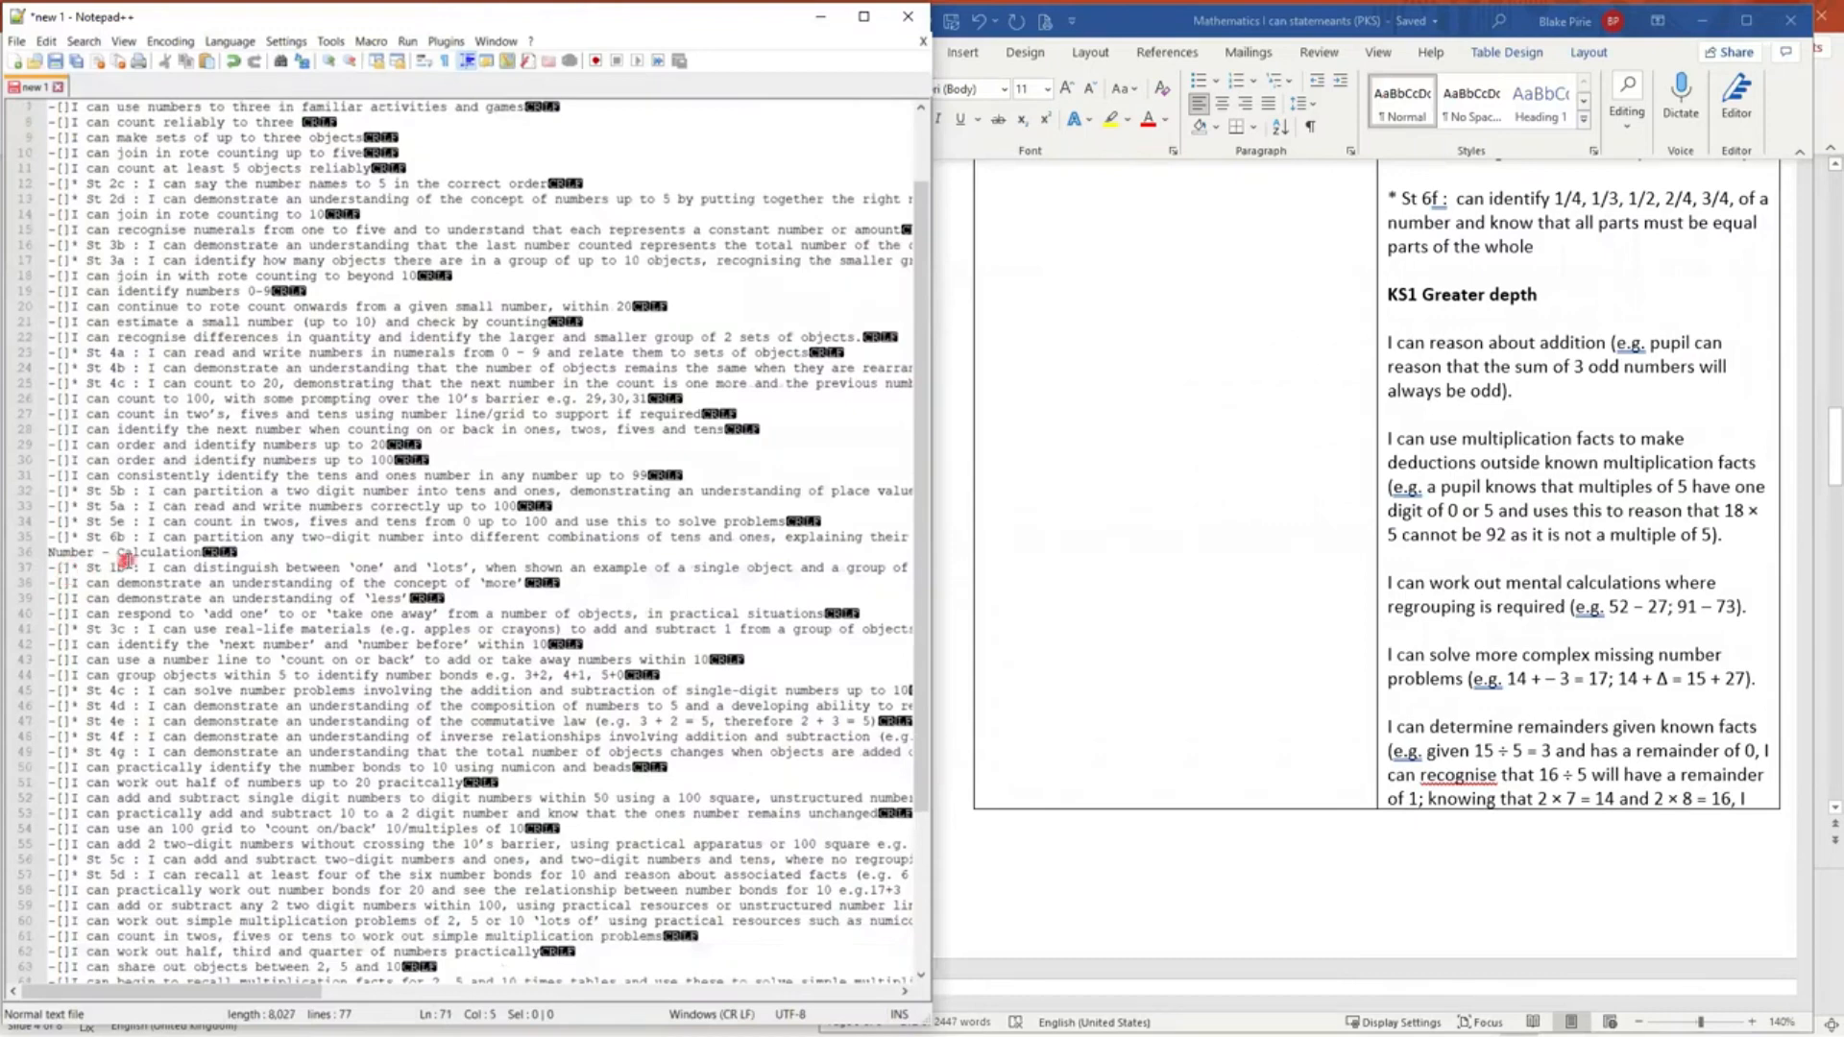
pyautogui.scroll(-5, 115, 557)
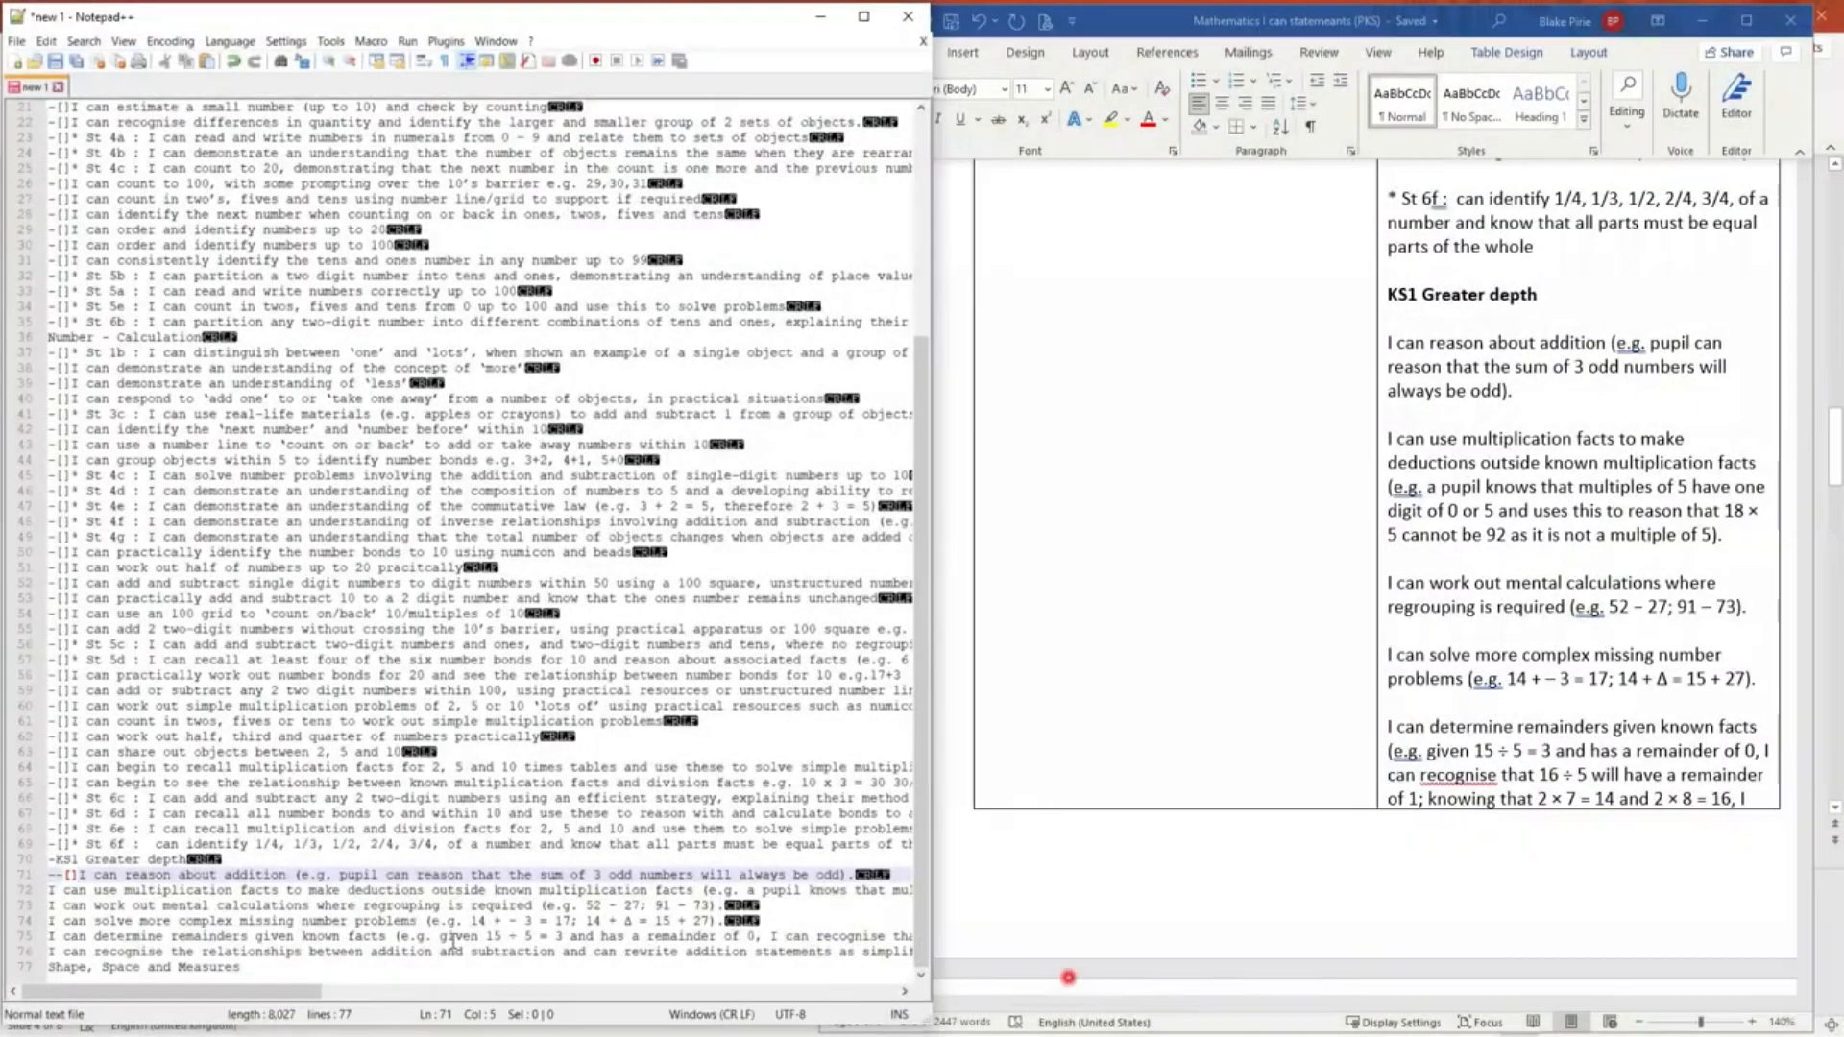
# Prefix the remaining statements under KS1 Greater depth in the Number - Calculation section with "--[]", continuing from line 72
pyautogui.click(77, 876)
pyautogui.moveTo(77, 876); pyautogui.dragTo(32, 876)
pyautogui.press('Down')
pyautogui.hotkey('ctrl', 'v')
pyautogui.press('Down')
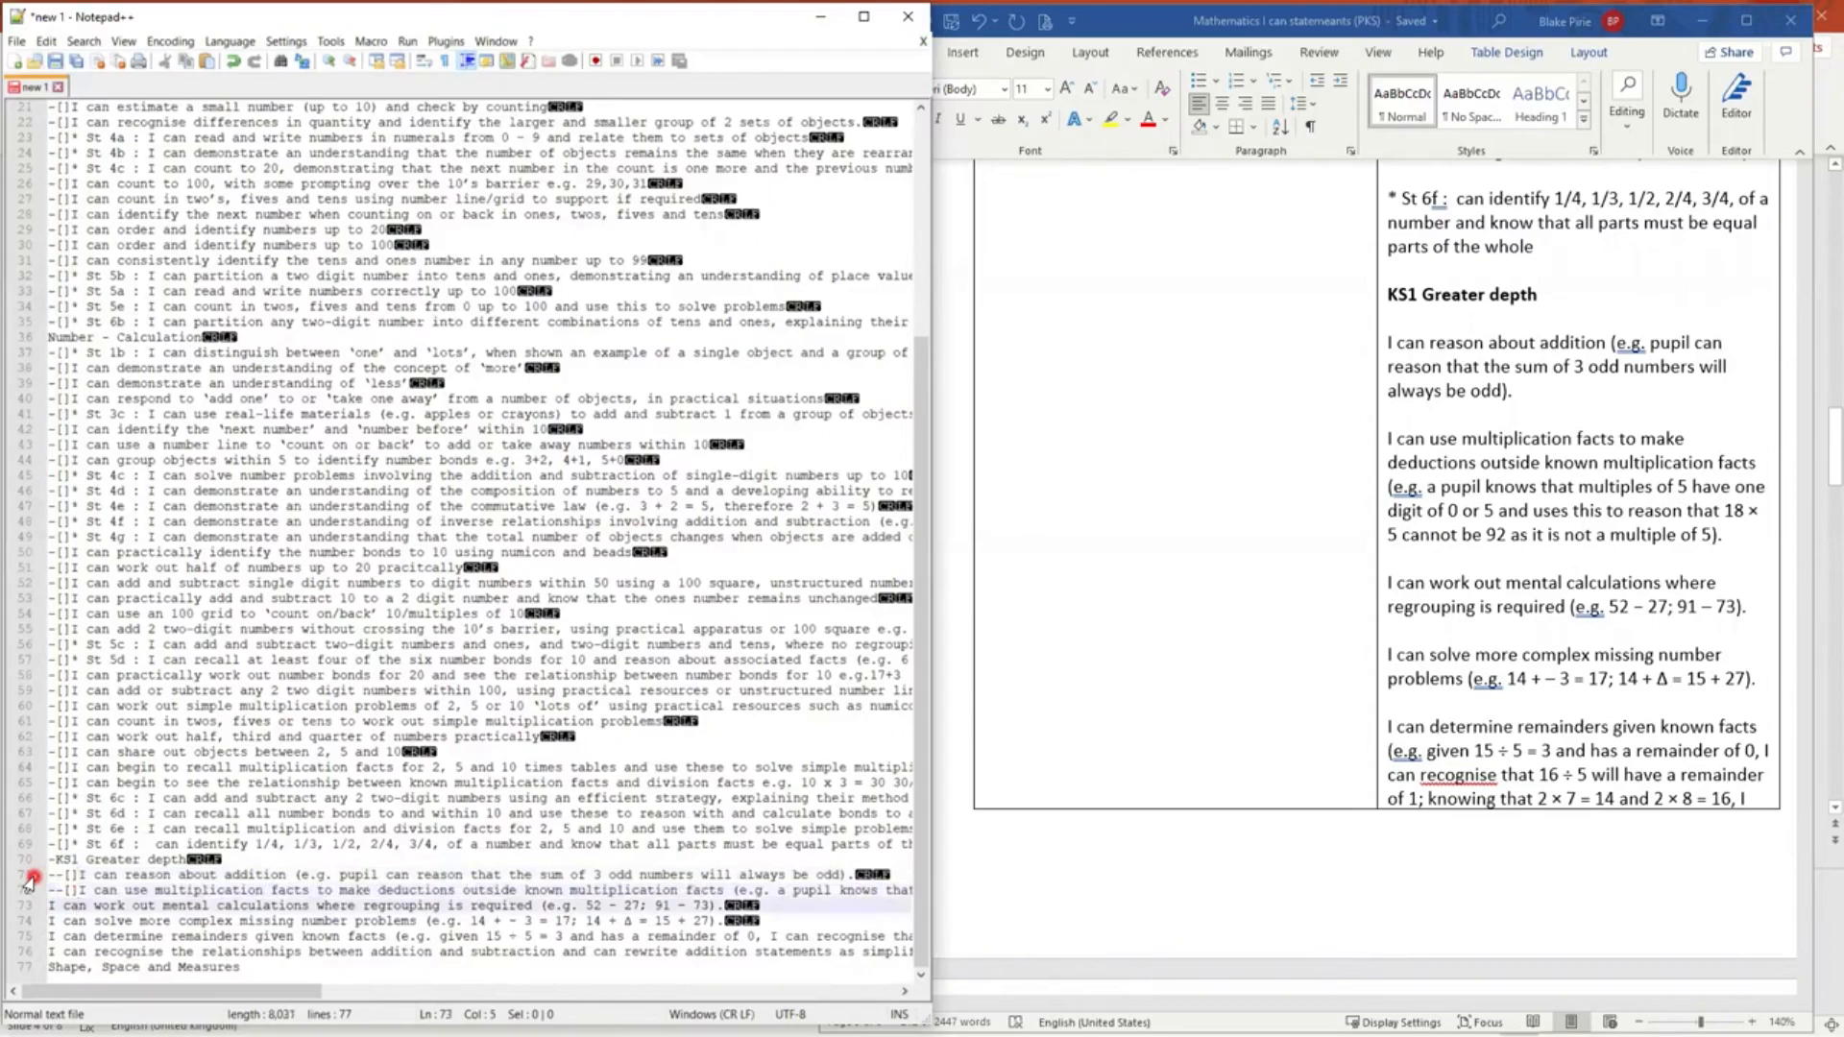
pyautogui.hotkey('ctrl', 'v')
pyautogui.press('Down')
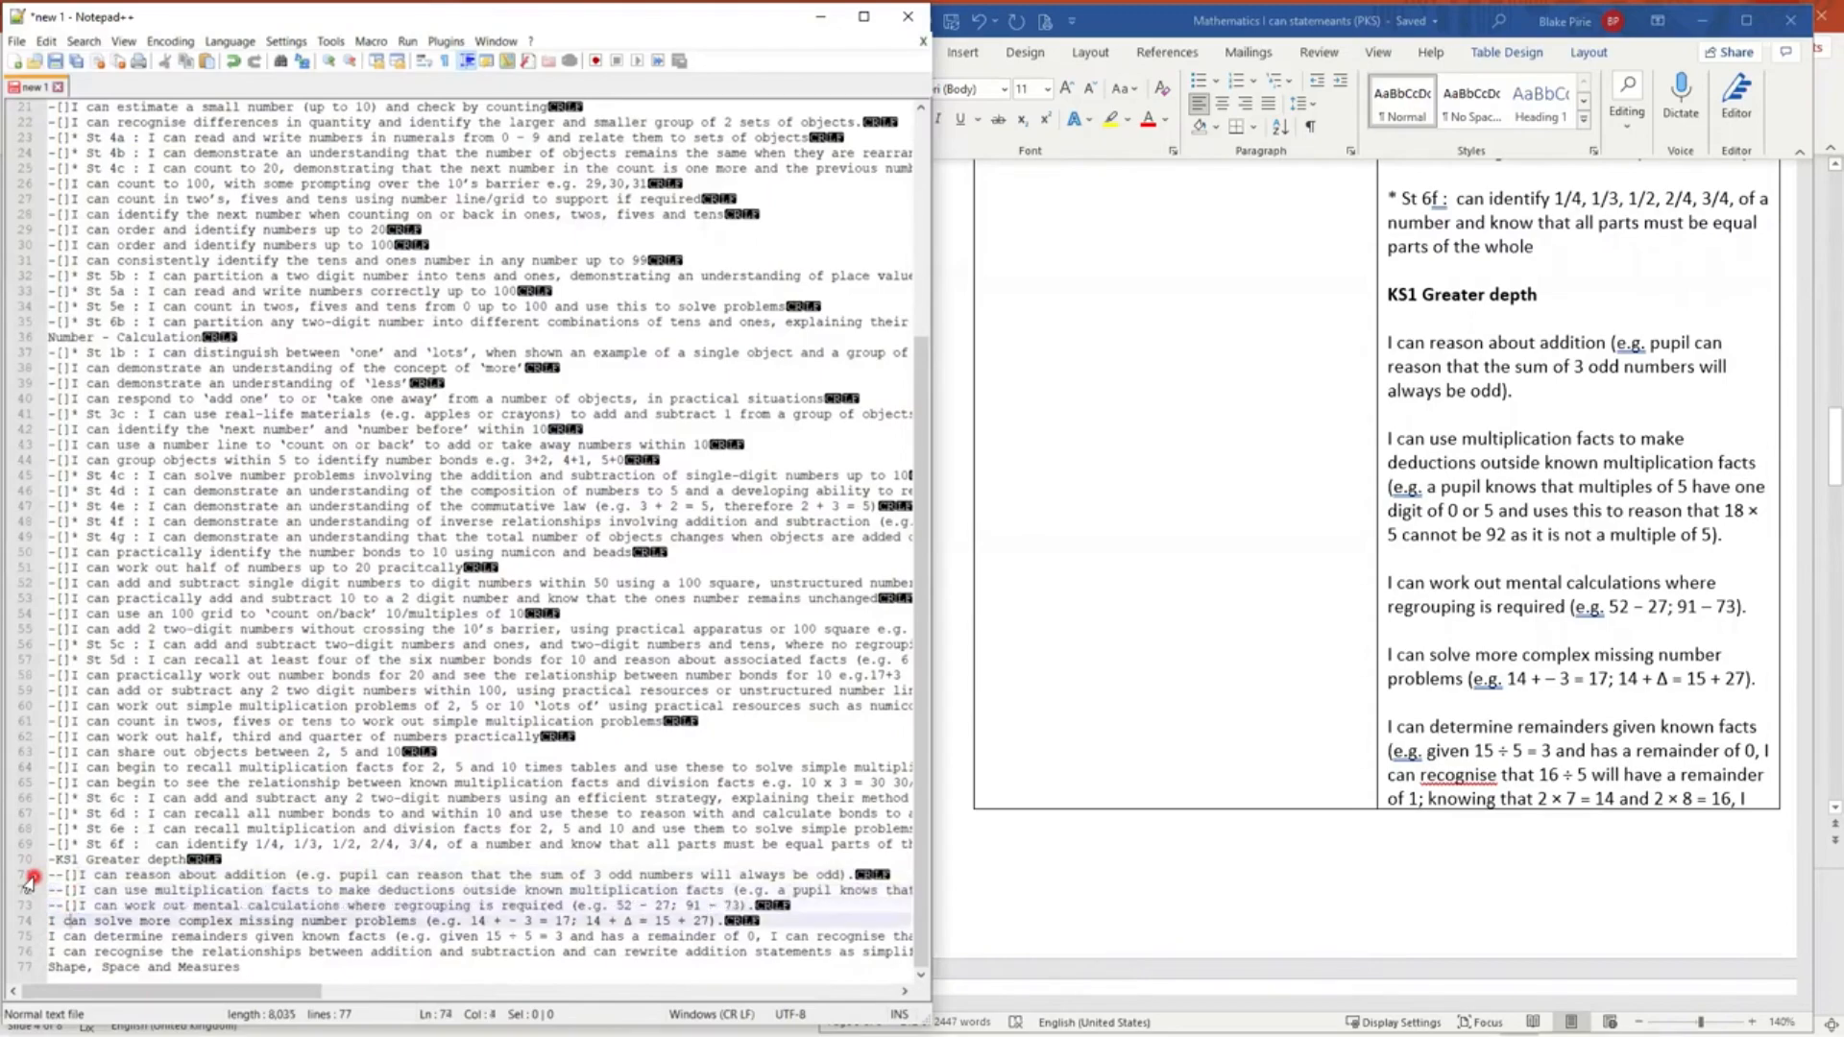
pyautogui.hotkey('ctrl', 'v')
pyautogui.press('Down')
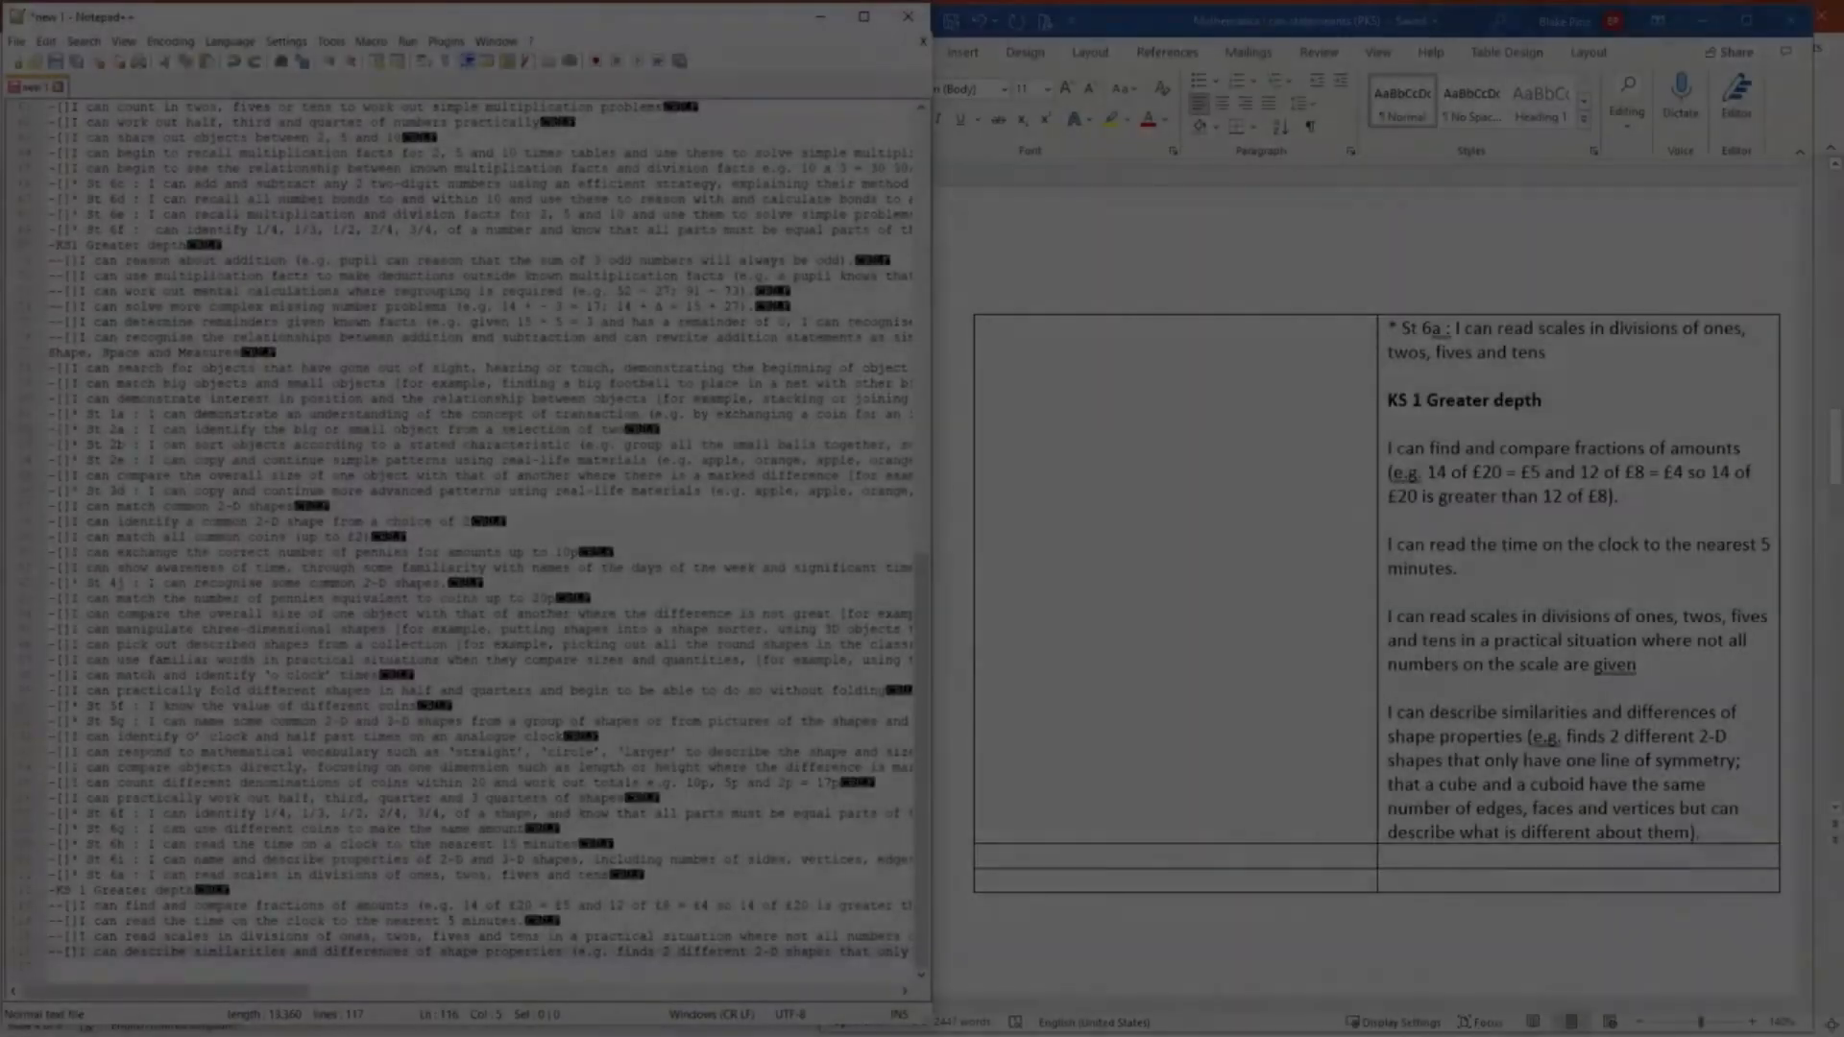
# Try joining the words "I can describe similarities and differences", split over five lines below the list, into a single line
pyautogui.scroll(7, 576, 963)
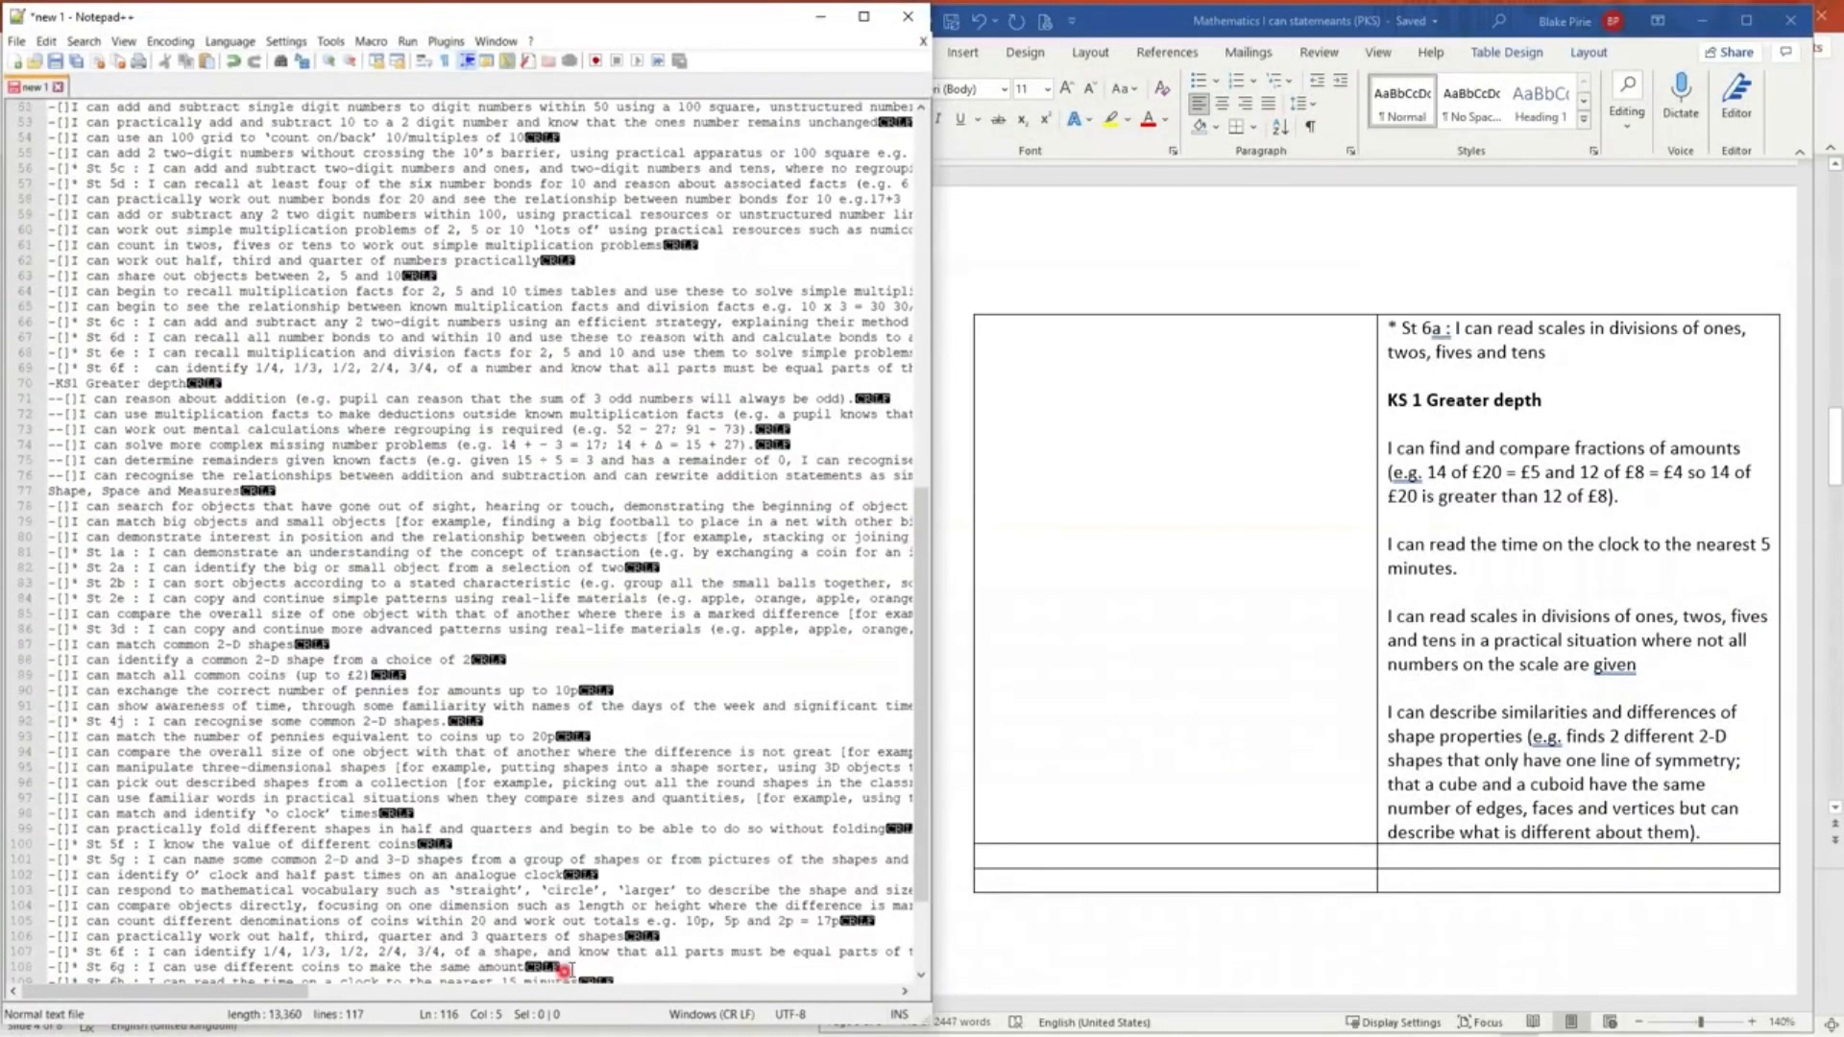
pyautogui.scroll(13, 573, 963)
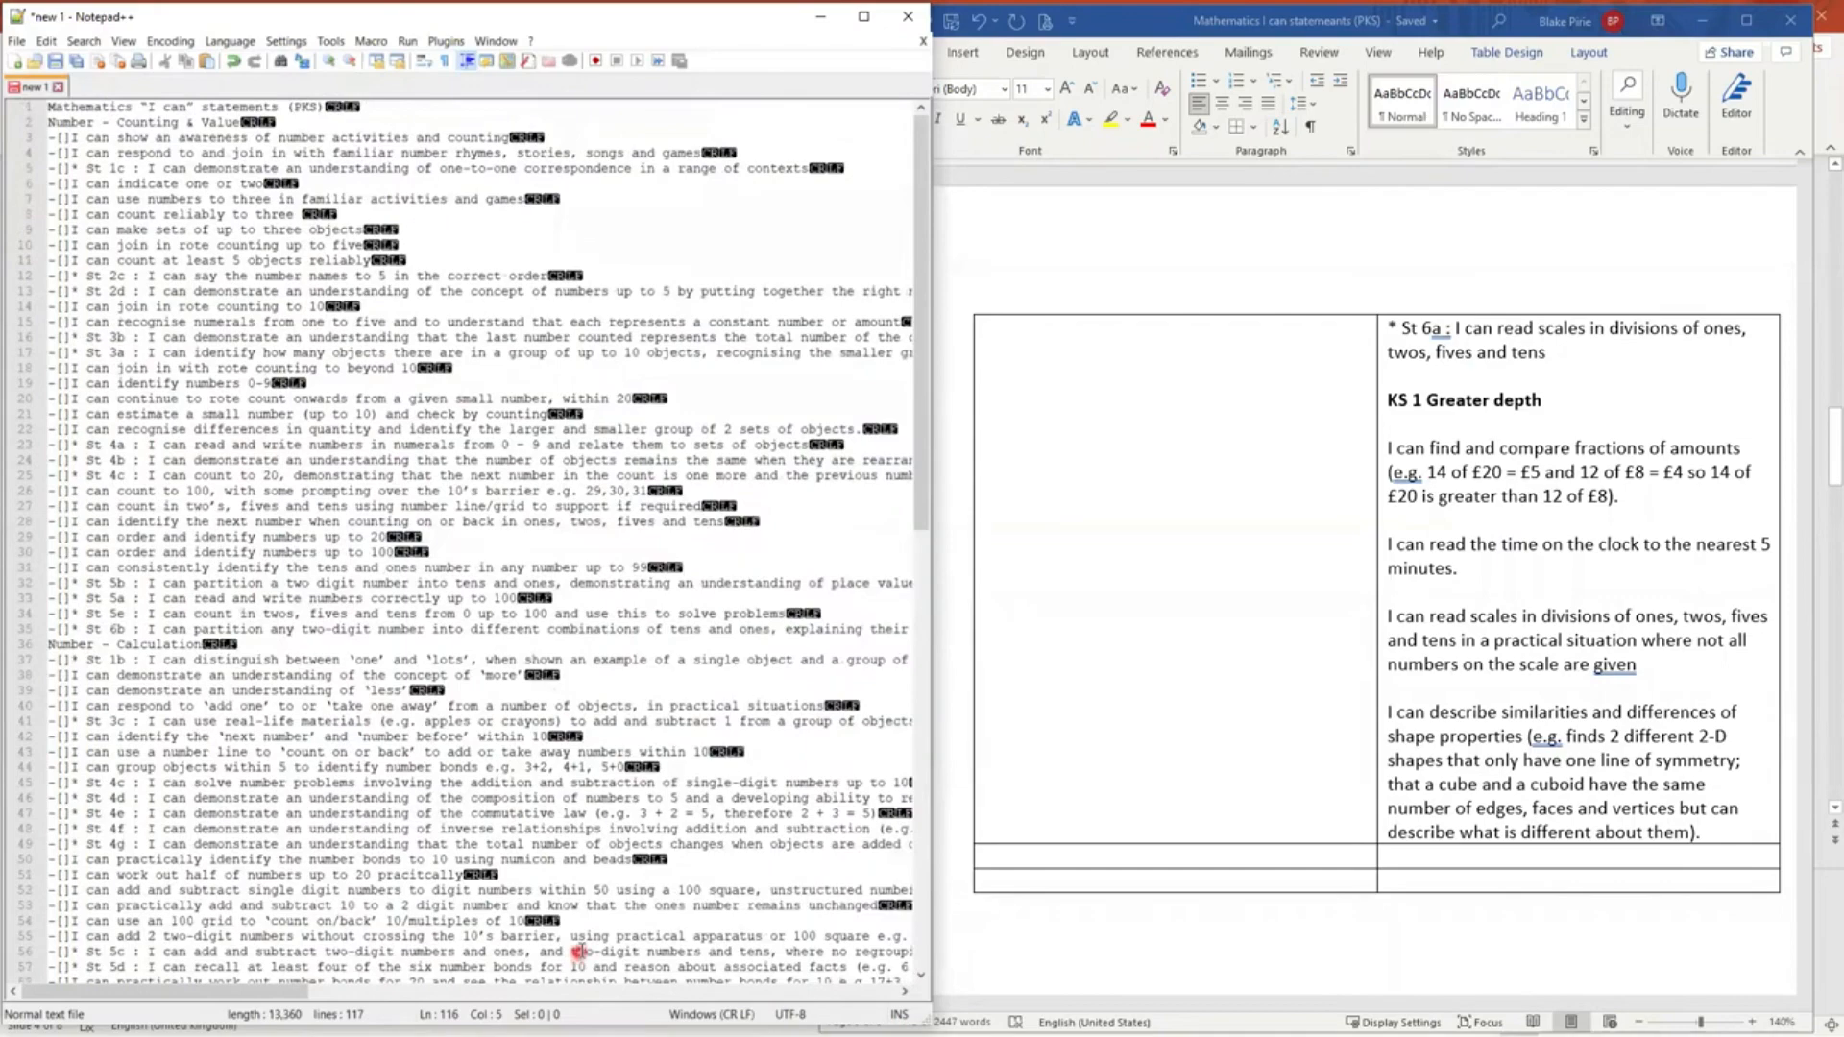
pyautogui.scroll(-20, 580, 946)
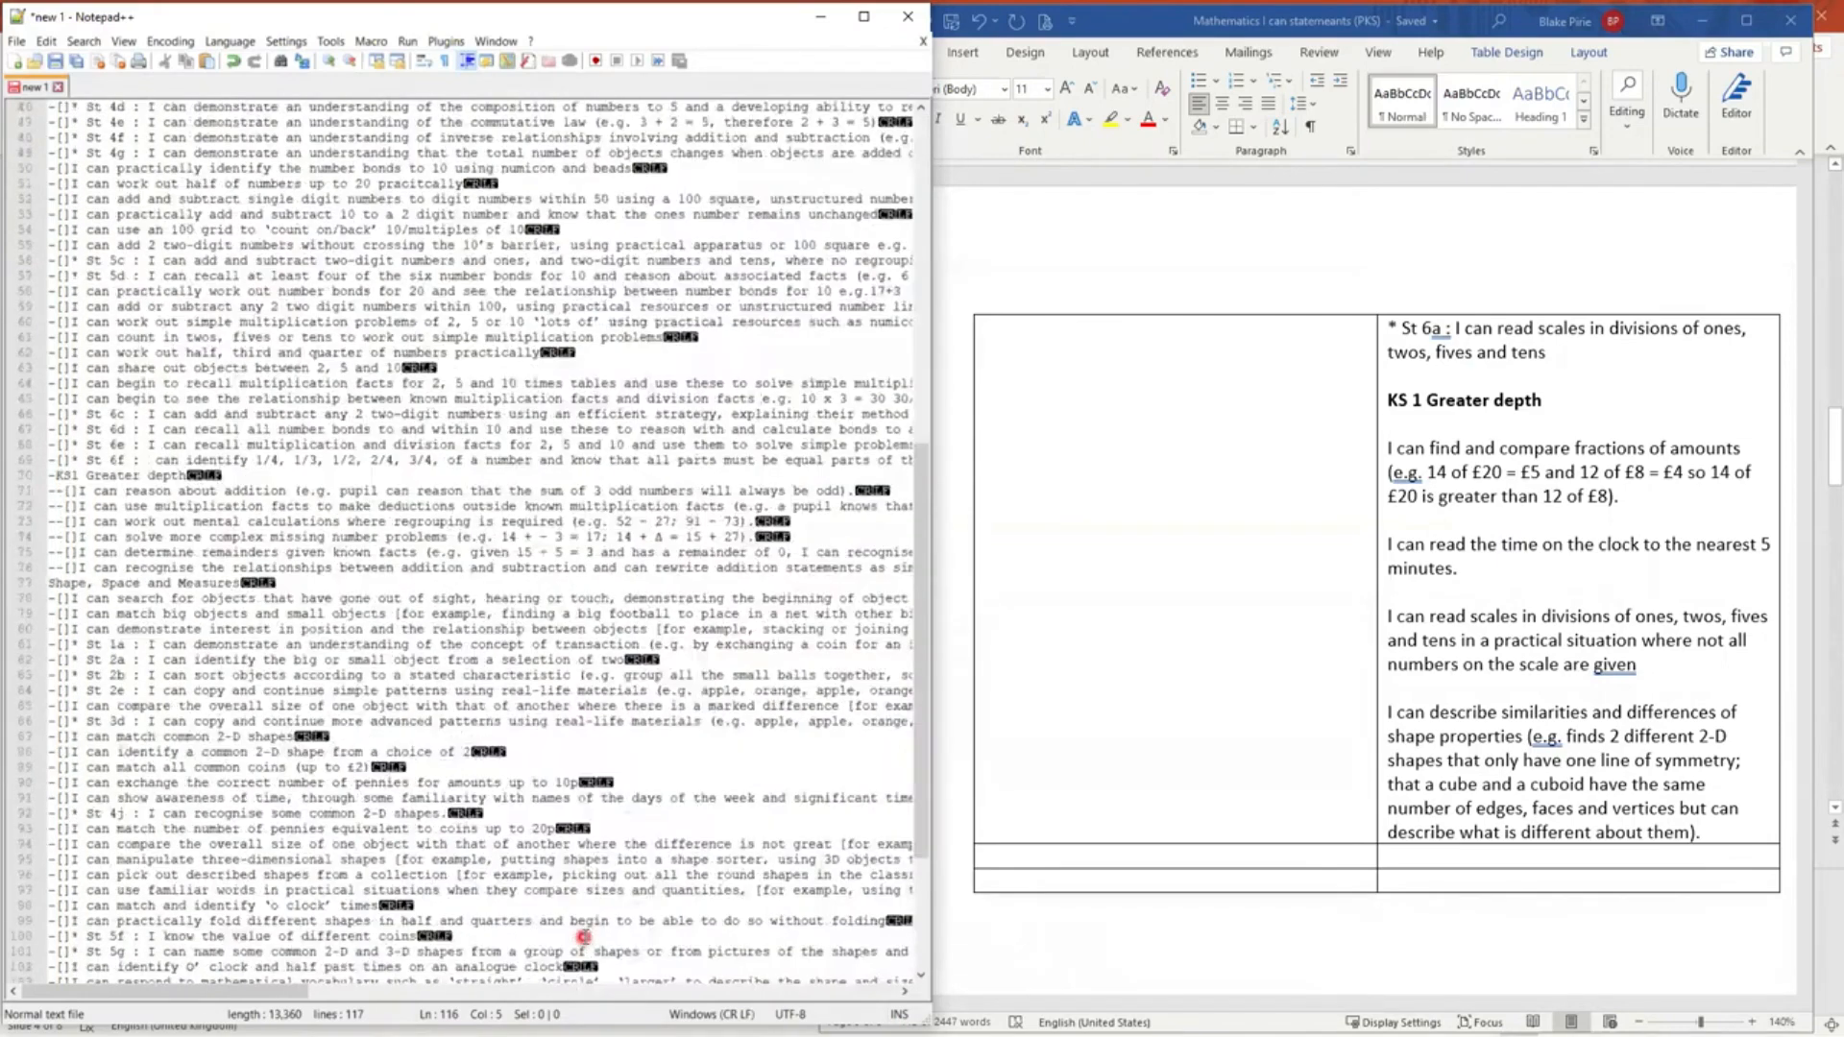
pyautogui.click(361, 968)
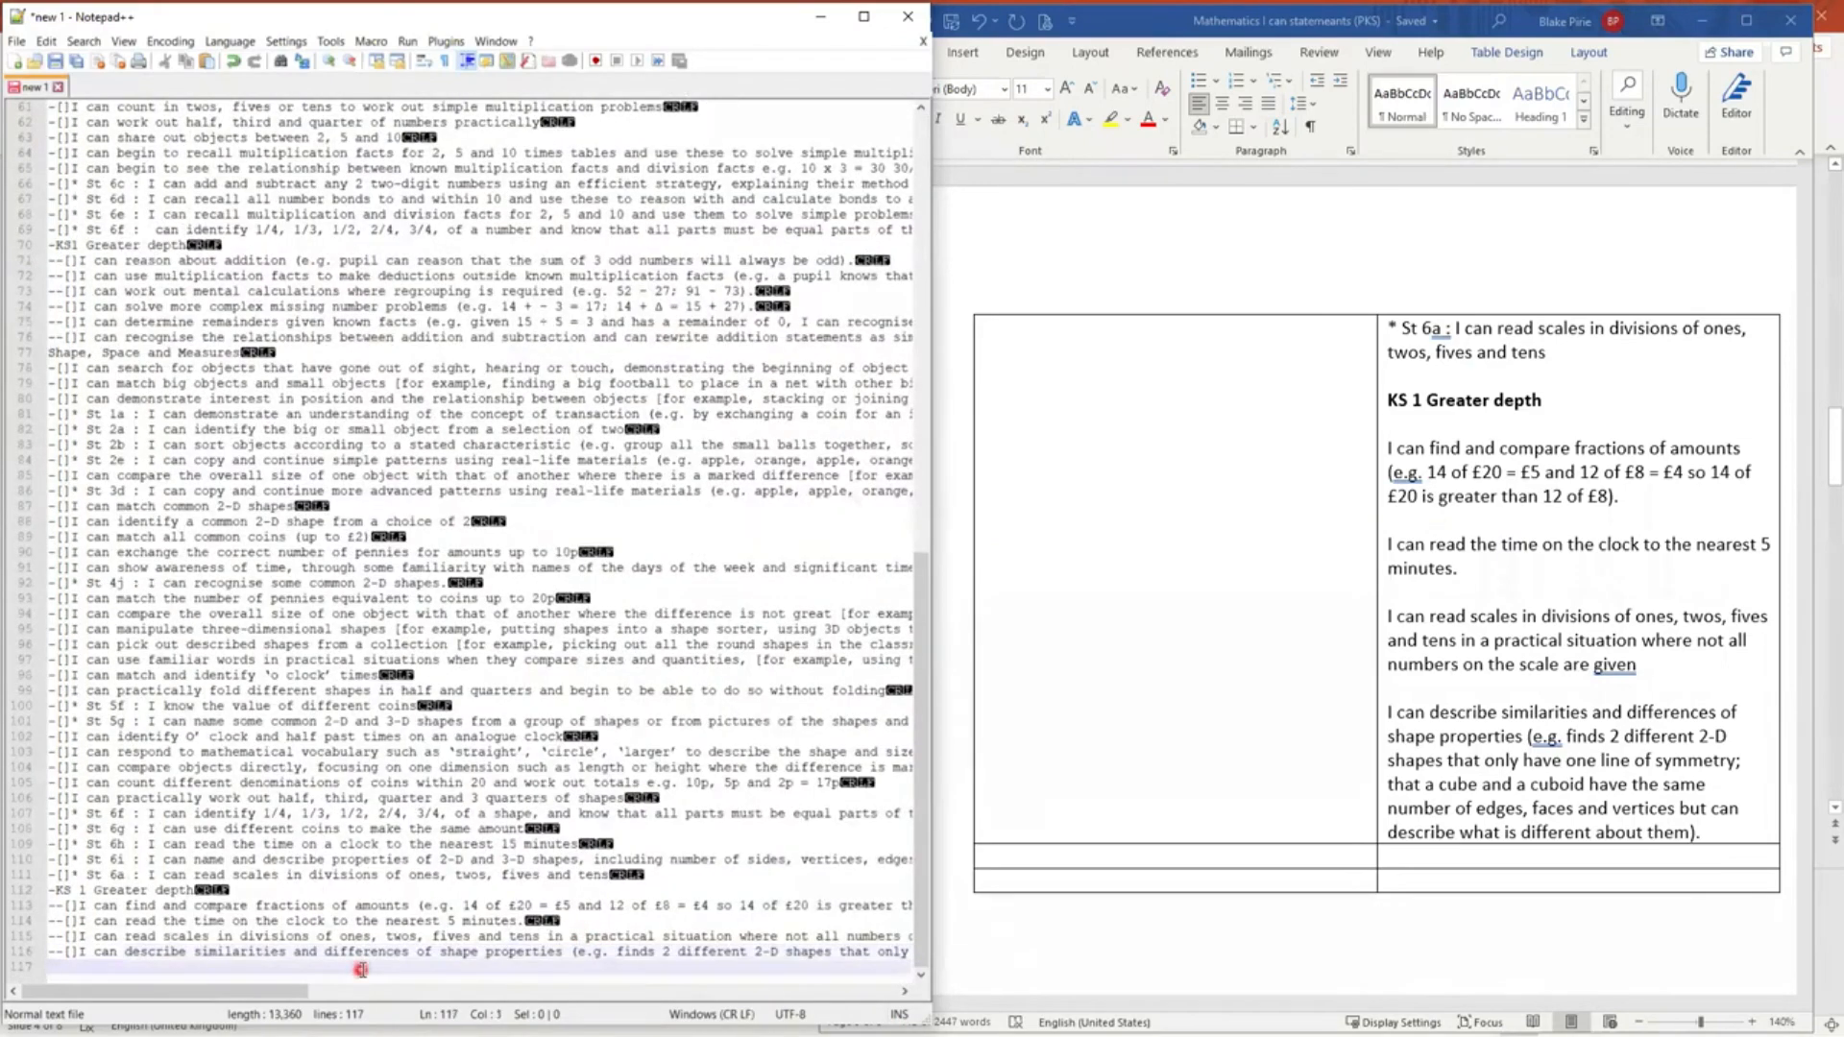
pyautogui.press('Return')
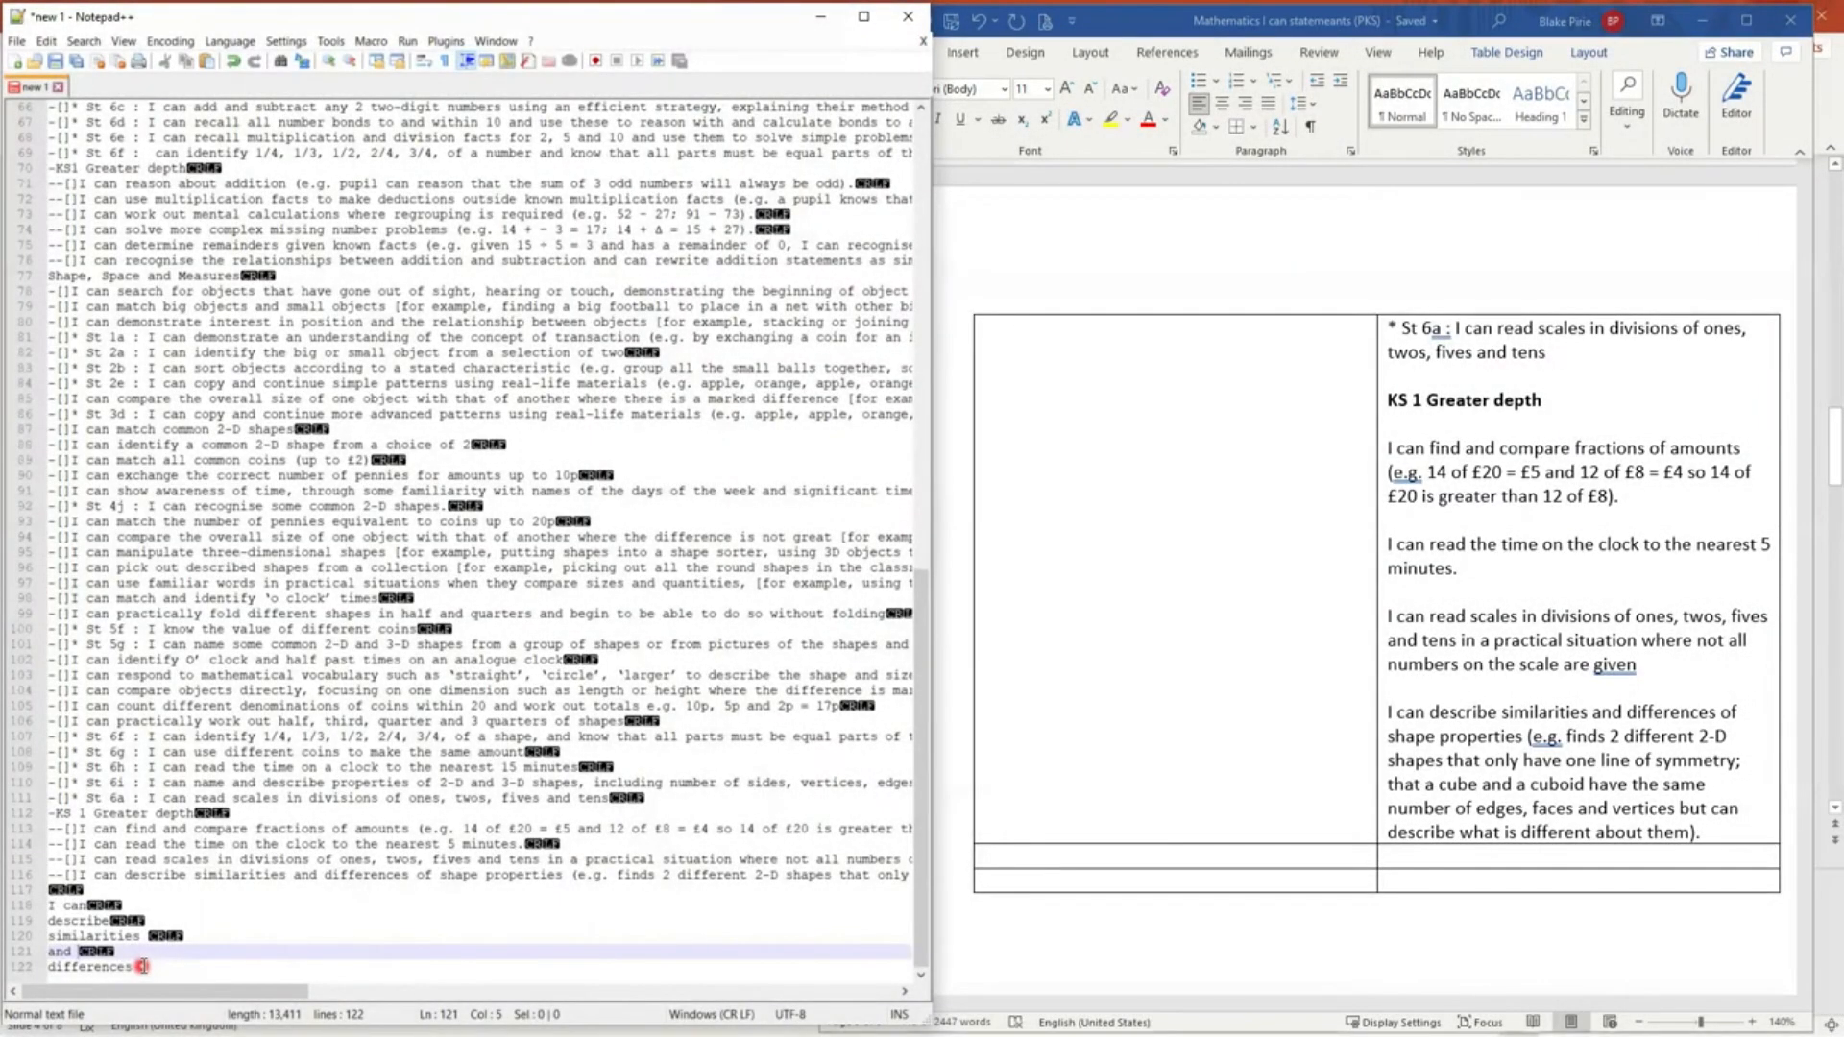
pyautogui.moveTo(142, 966); pyautogui.dragTo(28, 905)
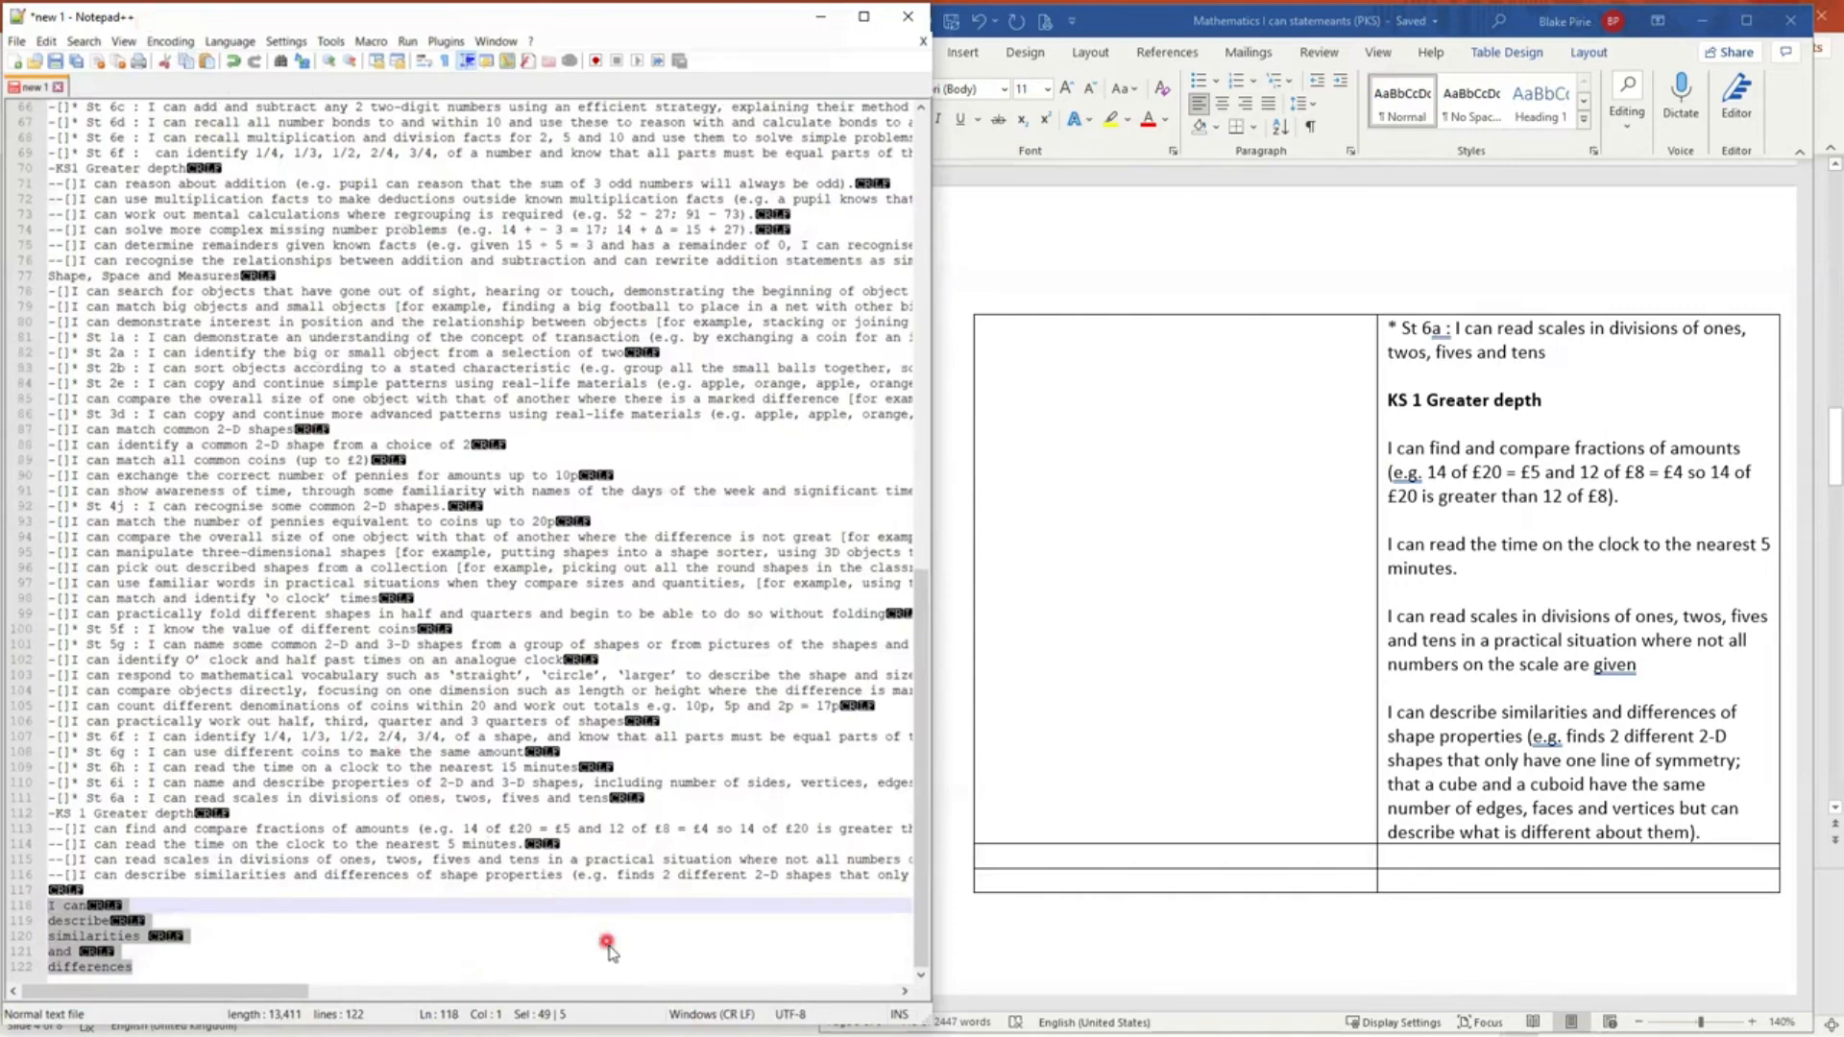
pyautogui.hotkey('ctrl', 'j')
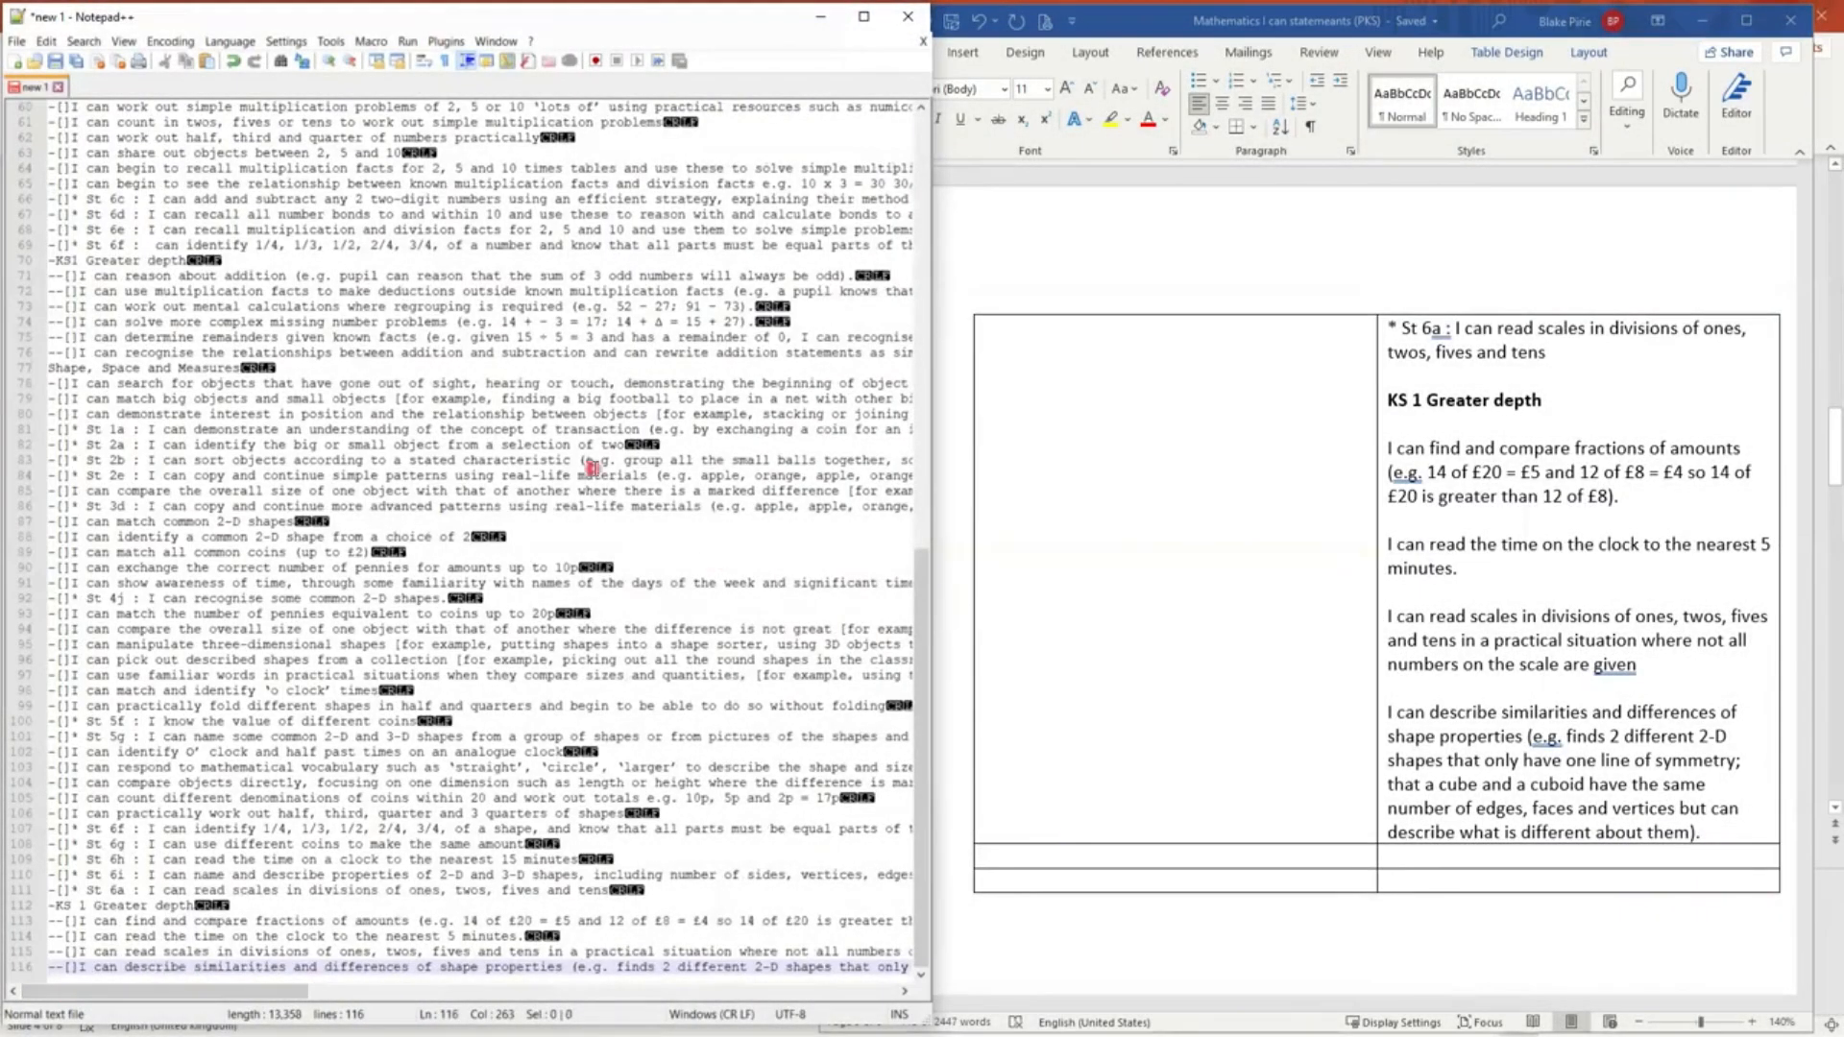
# Select the title Mathematics "I can" statements (PKS) on the first line of the list
pyautogui.scroll(20, 593, 468)
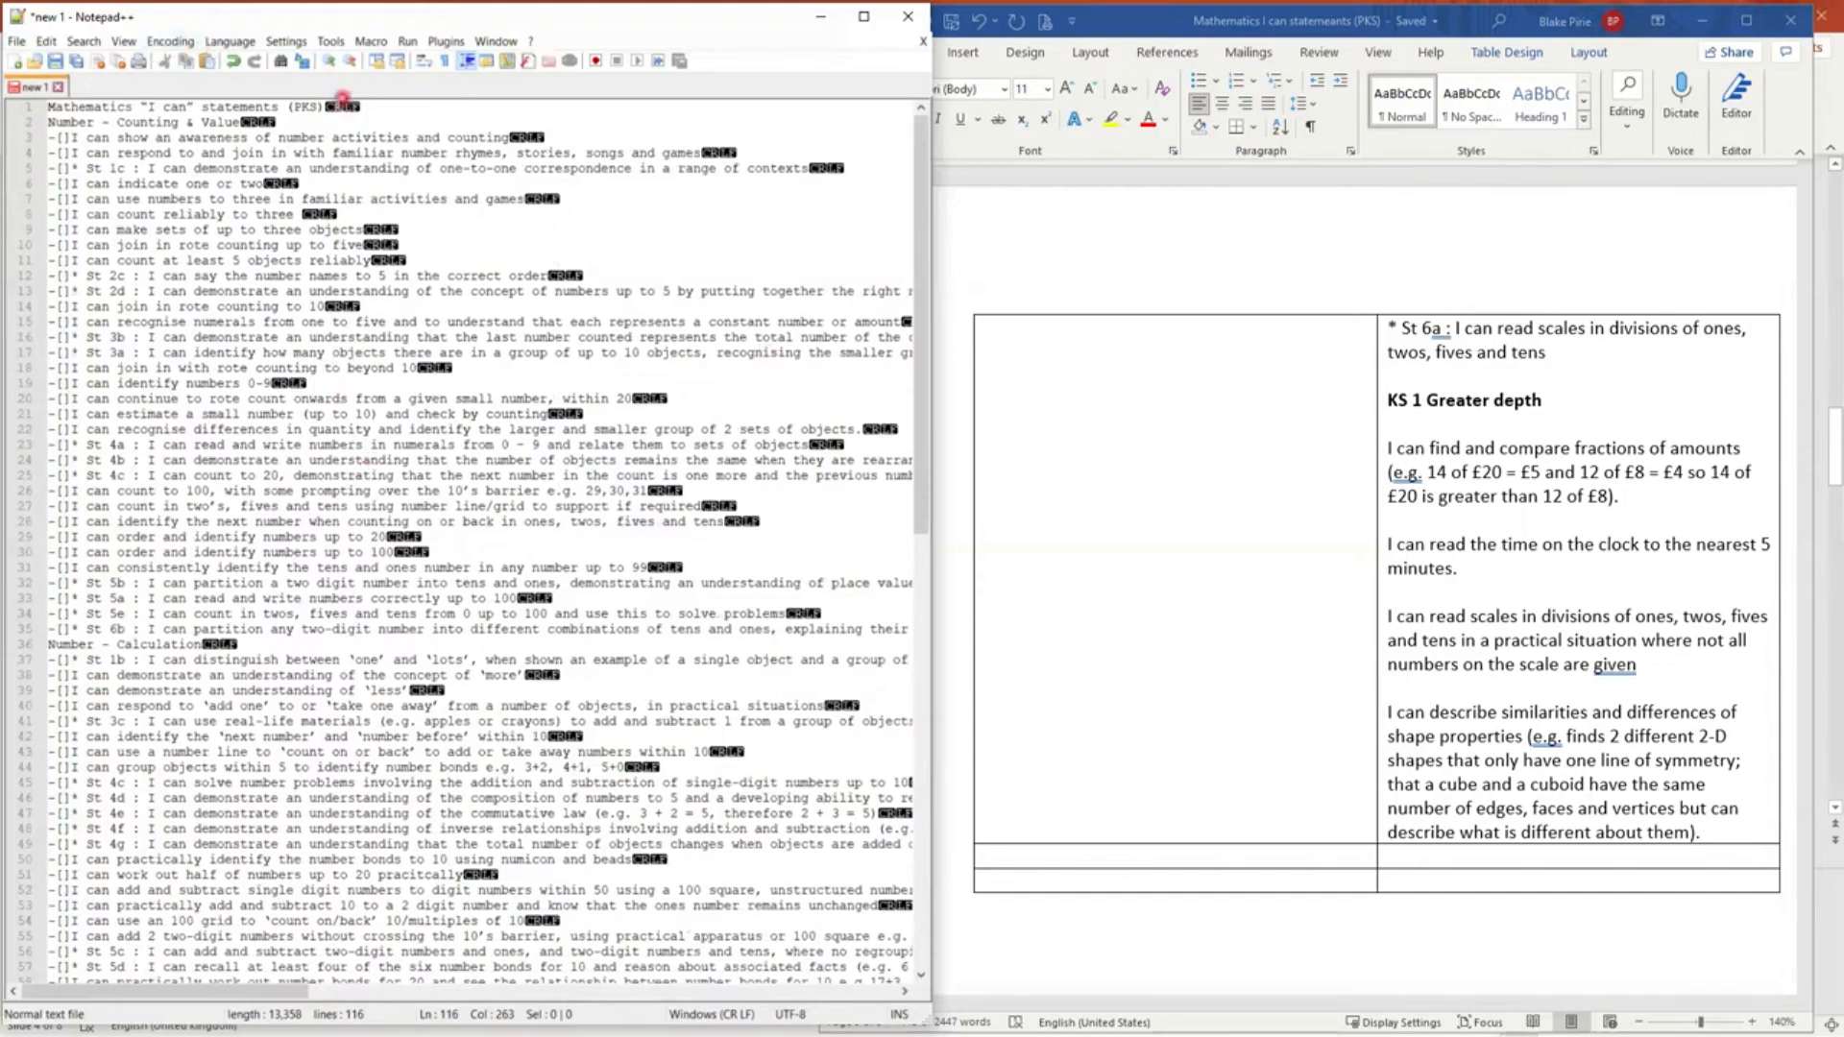
pyautogui.moveTo(336, 107); pyautogui.dragTo(46, 109)
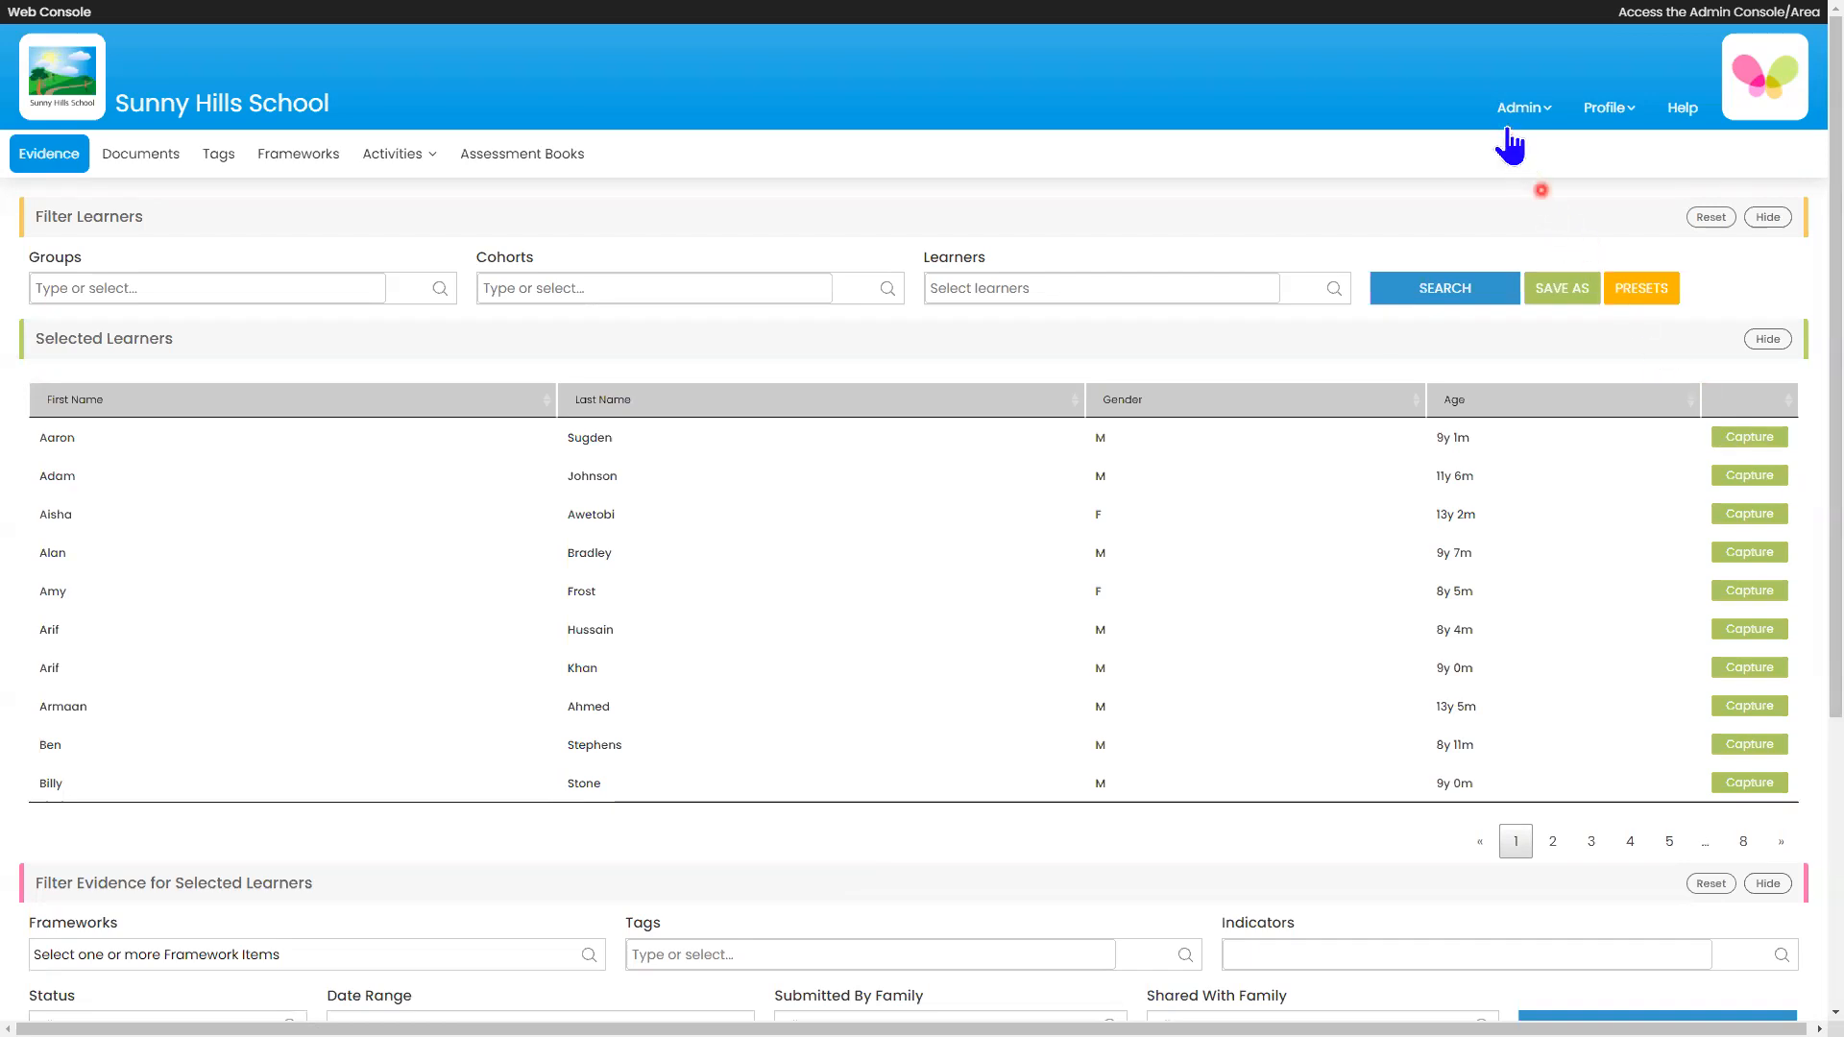
# Switch to the Sunny Hills School web console, access the Admin Console and open the Frameworks system data
pyautogui.click(1494, 109)
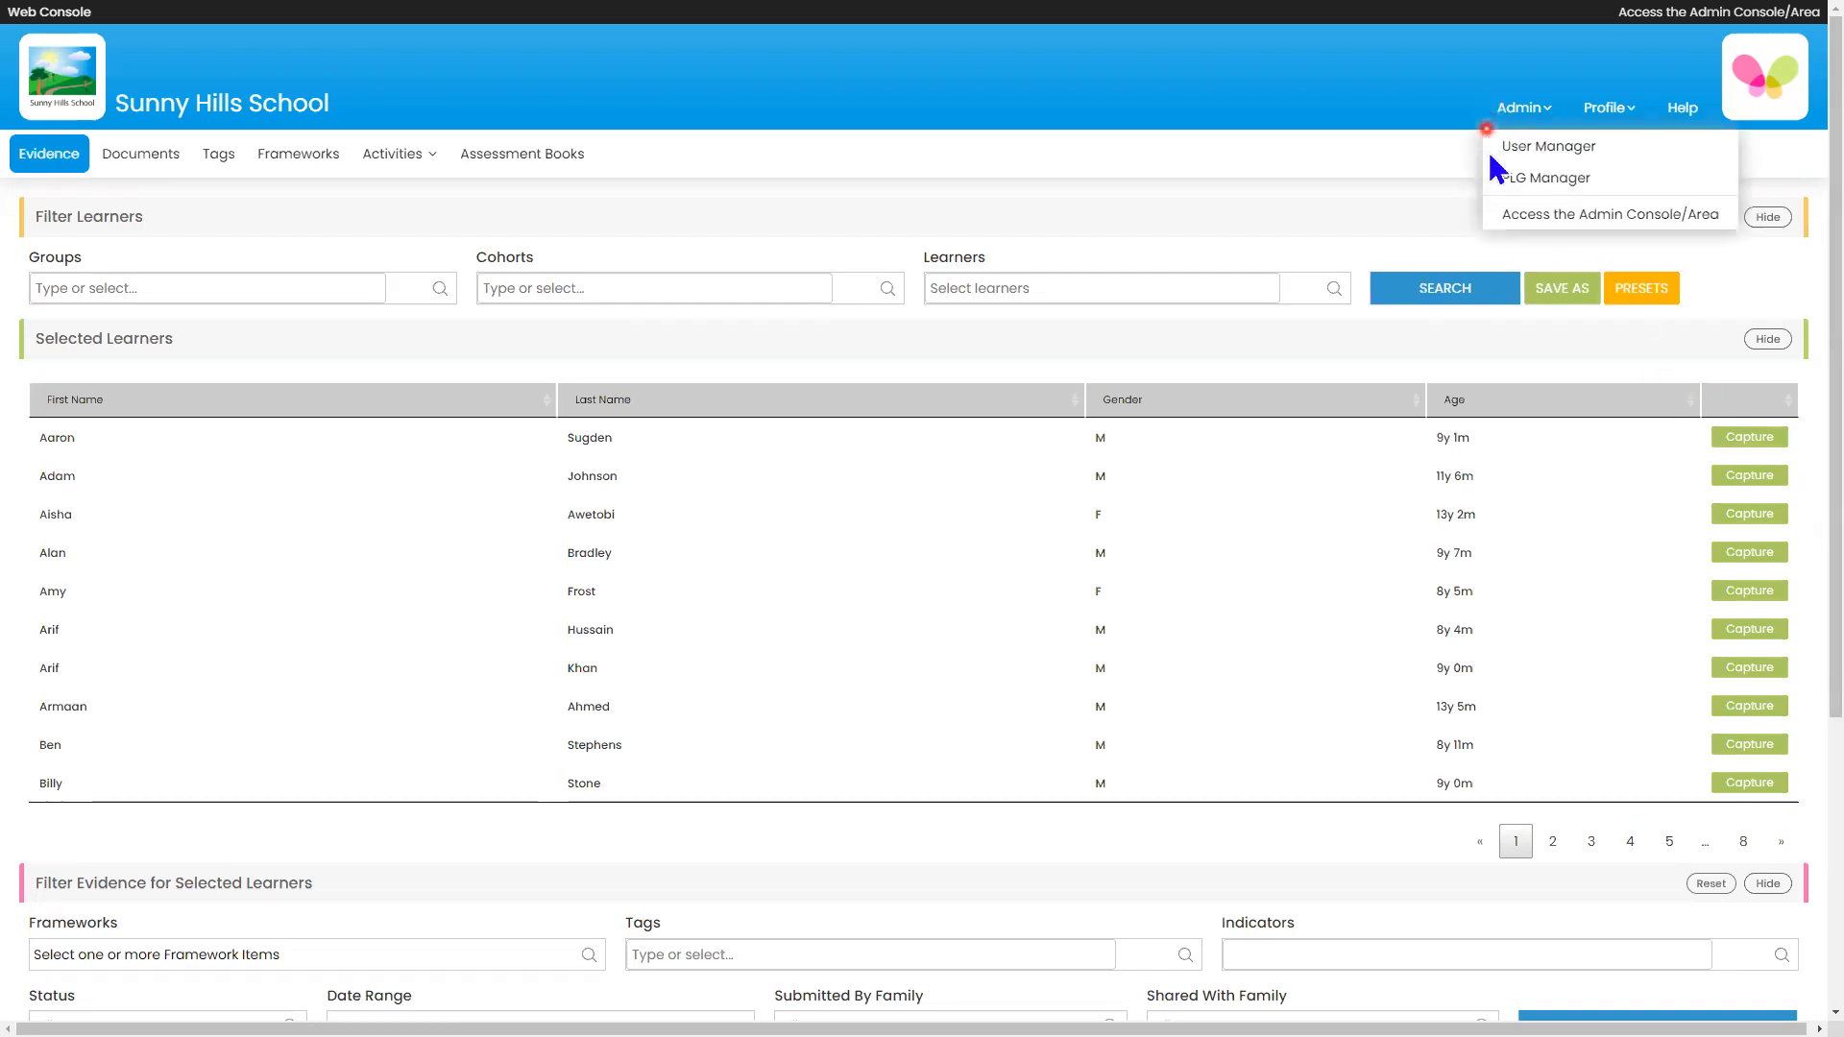
pyautogui.click(1495, 215)
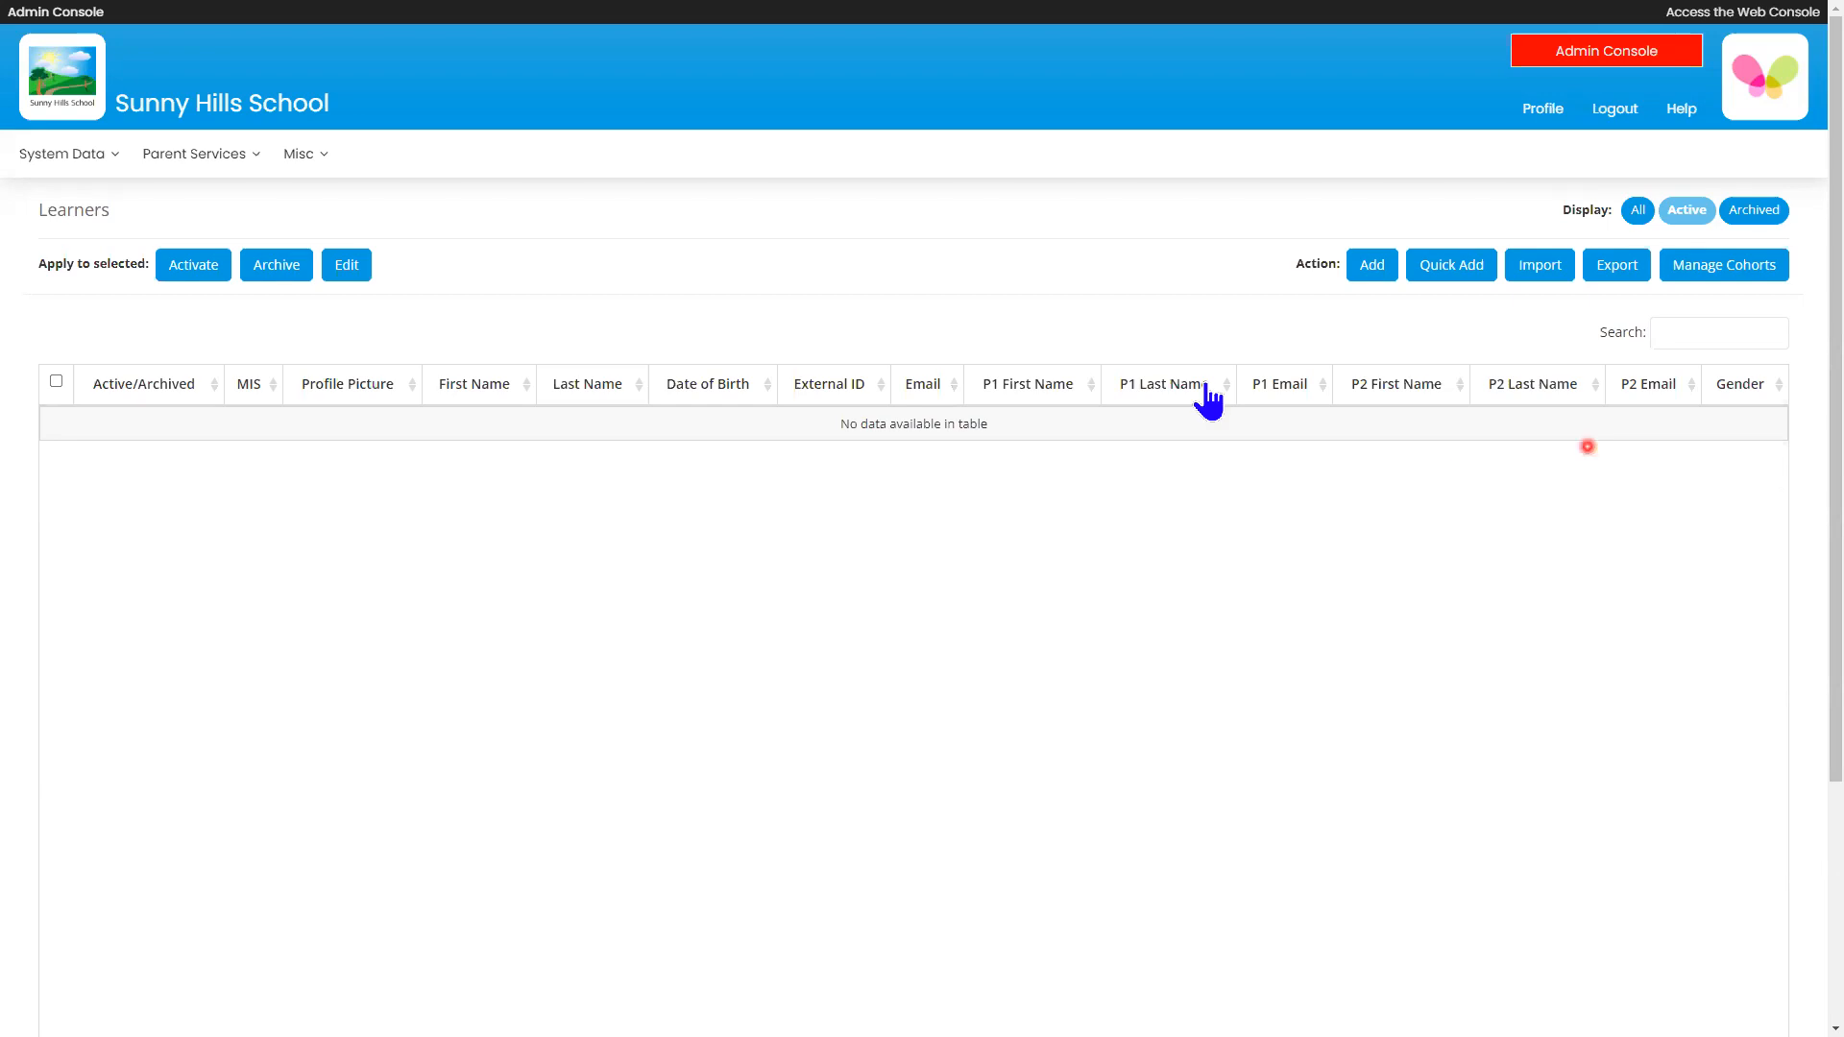
pyautogui.click(114, 154)
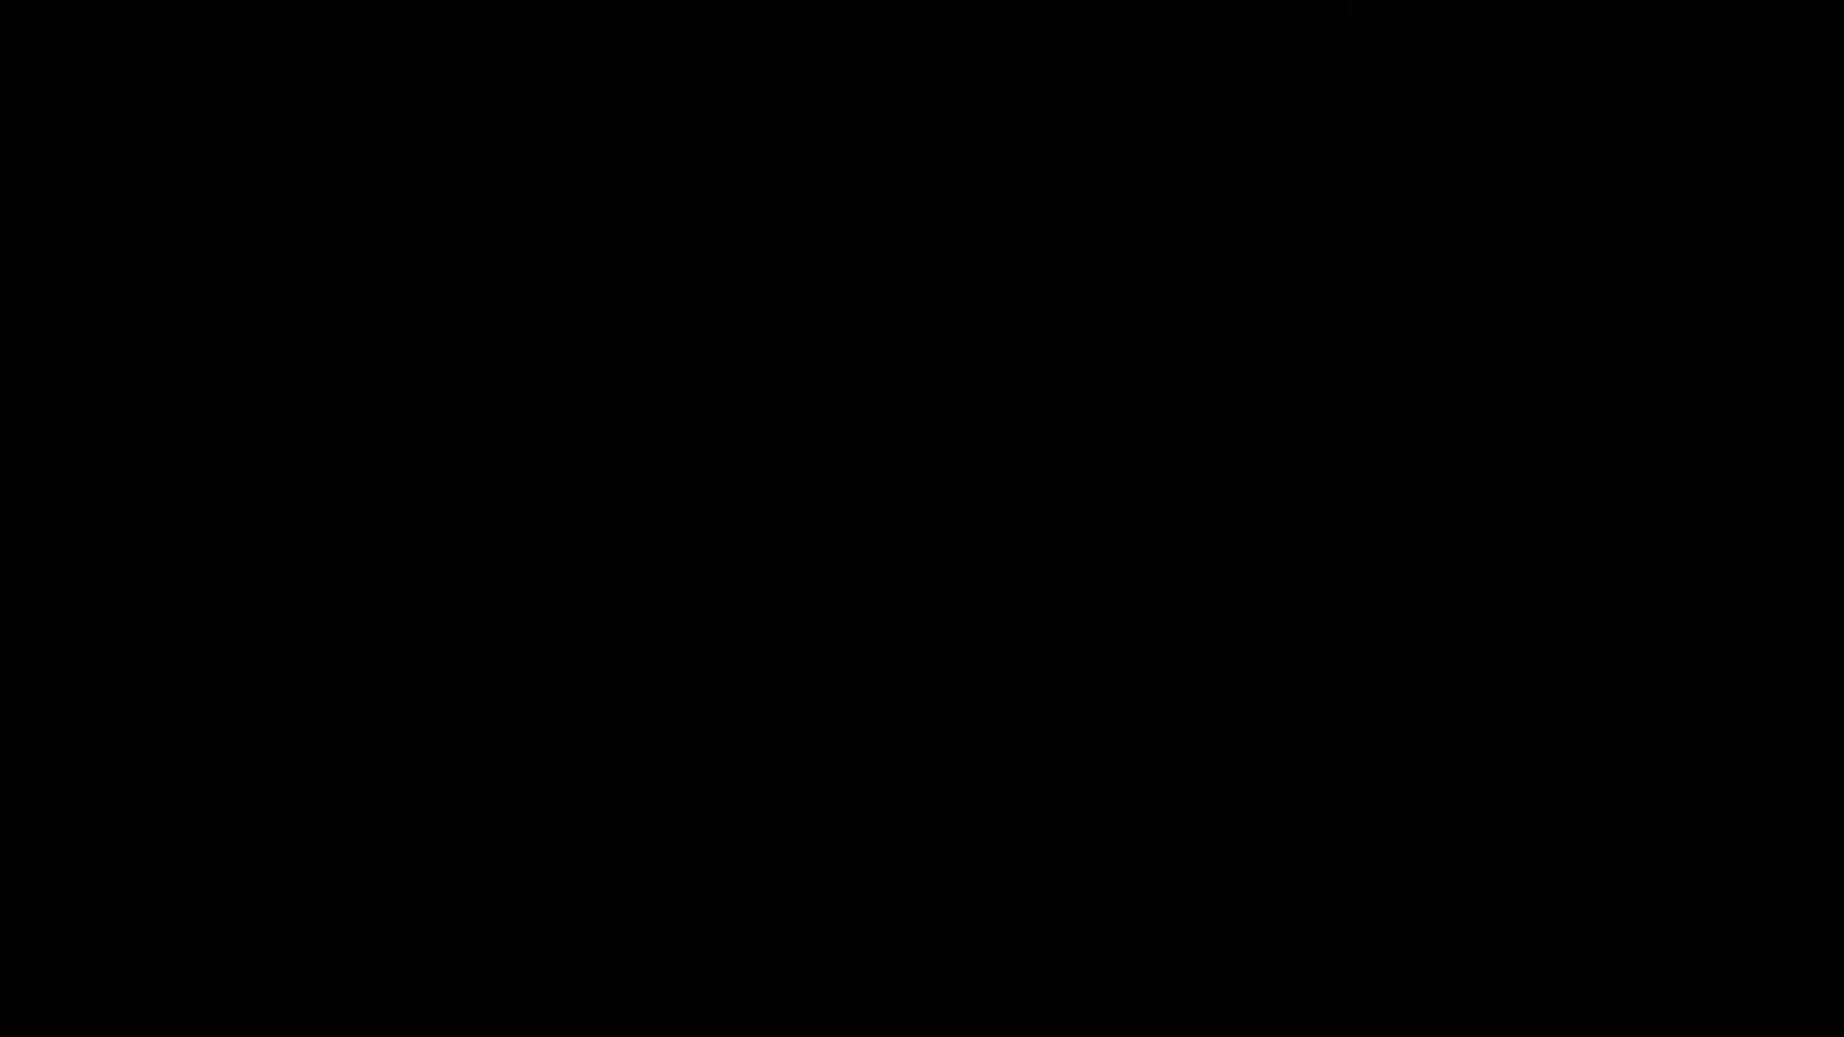
# Import the text file "Mathematics I can statements (PKS)" as a new framework
pyautogui.click(1719, 256)
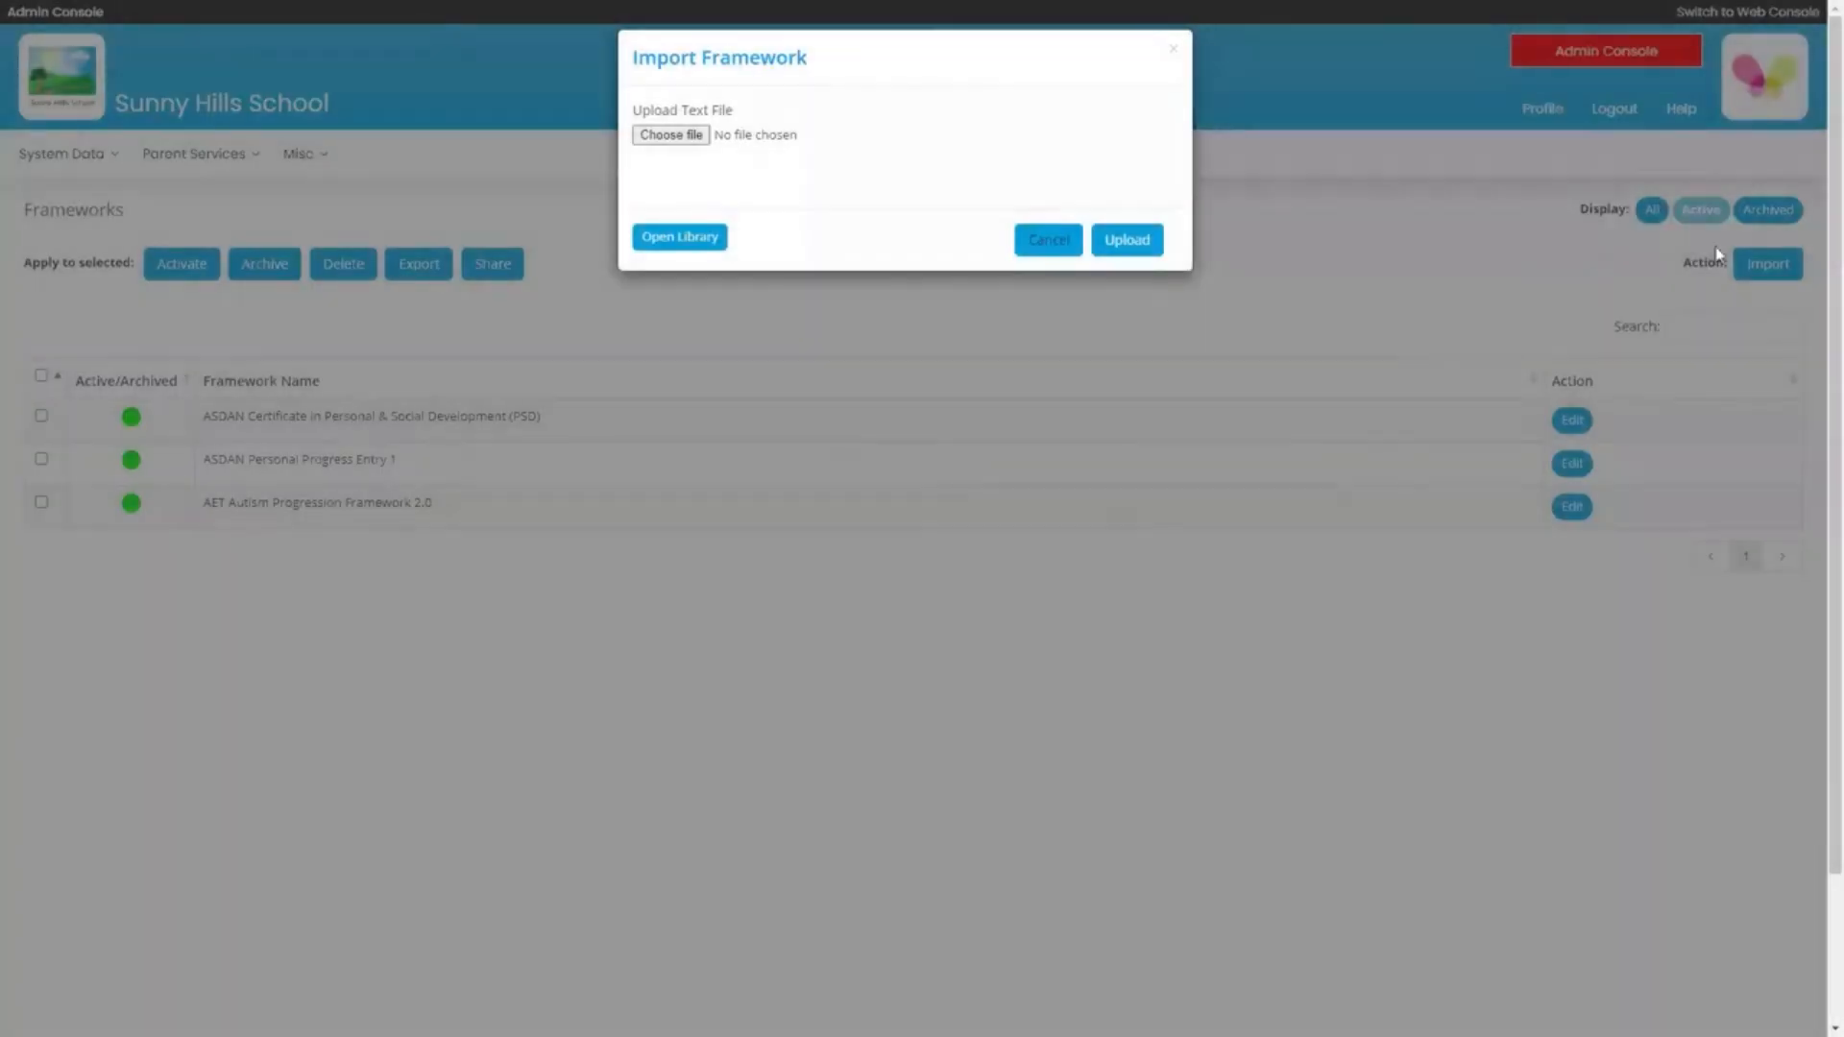
pyautogui.click(702, 142)
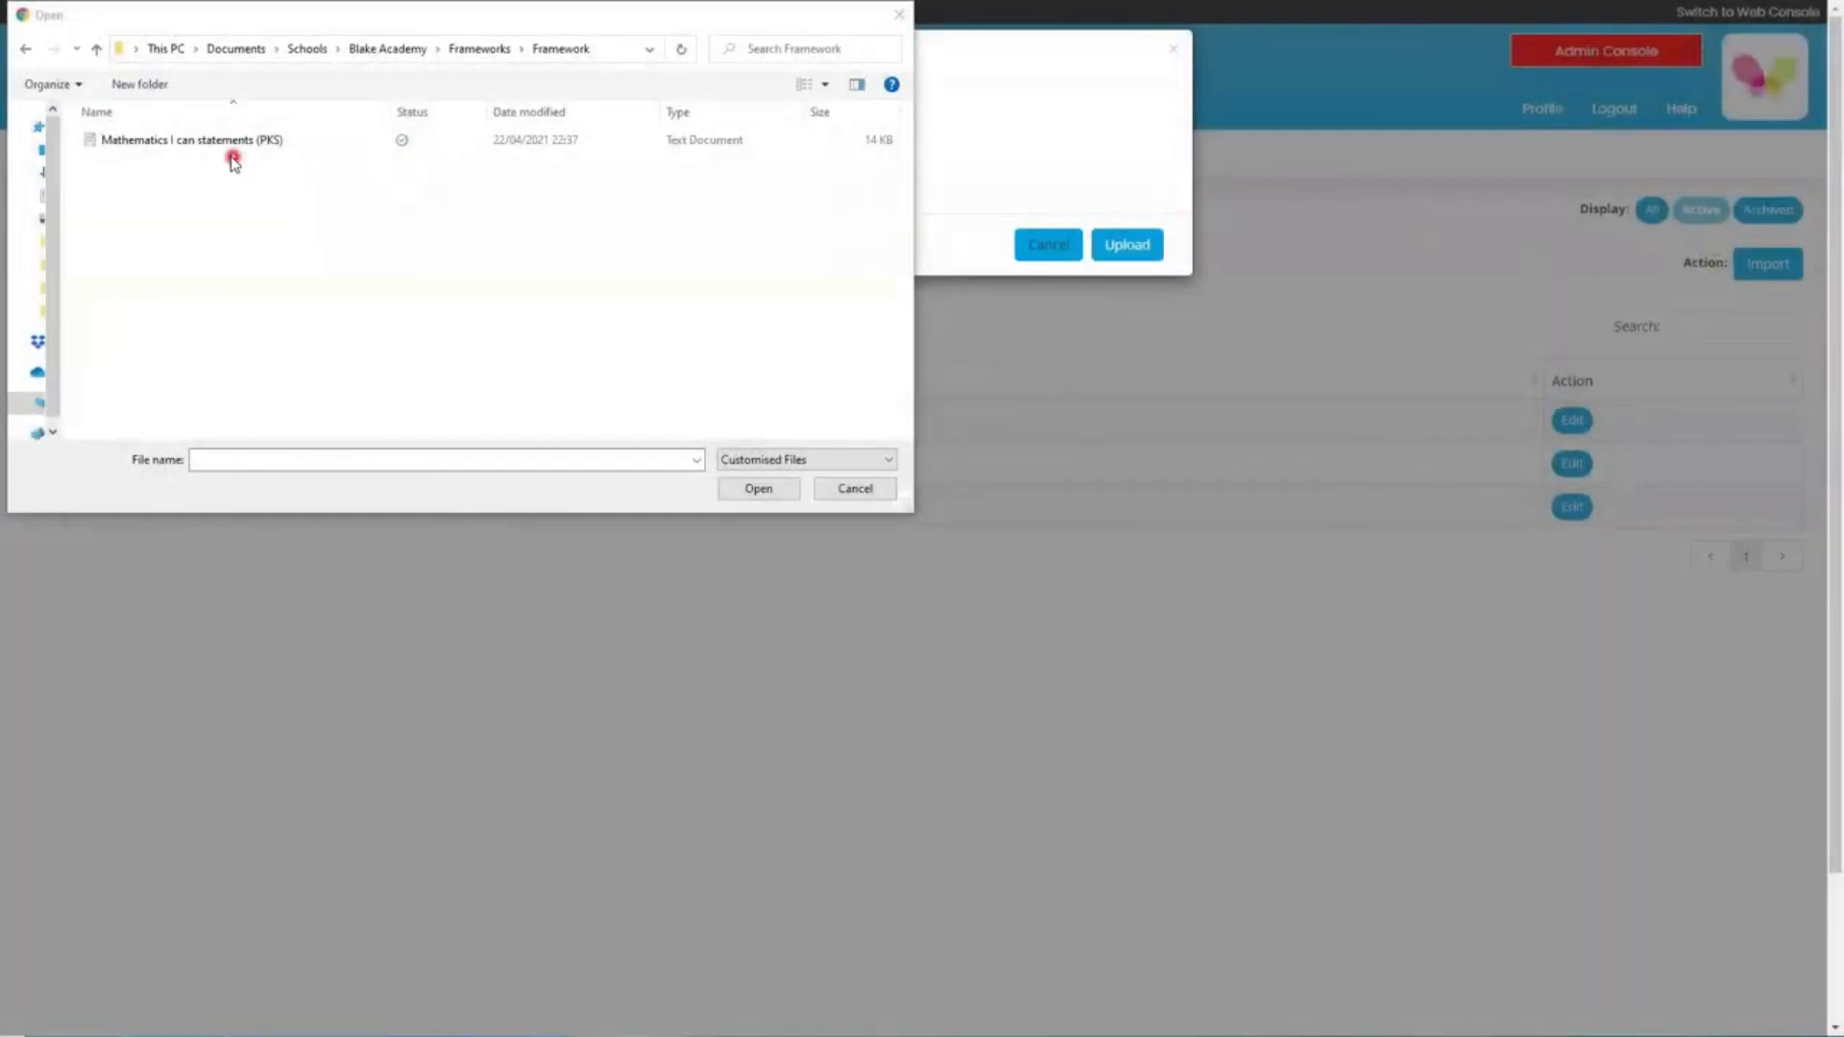
pyautogui.click(227, 142)
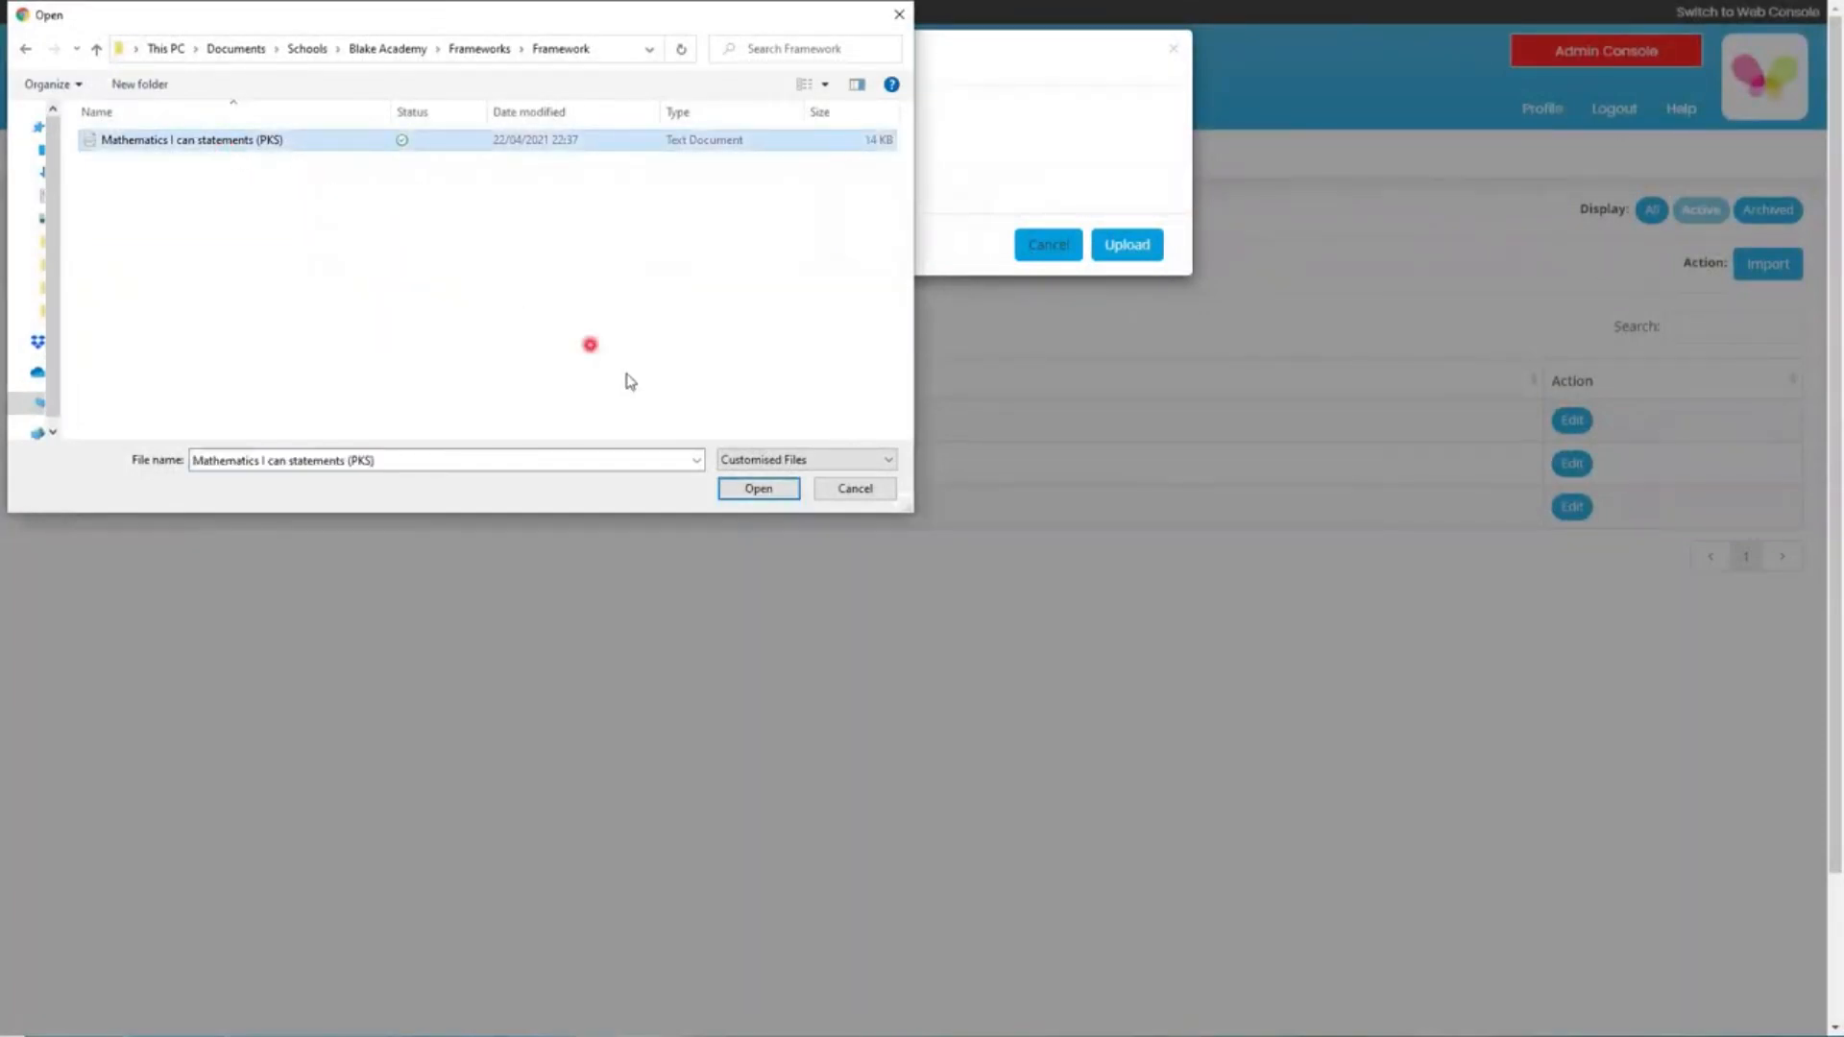
pyautogui.click(726, 497)
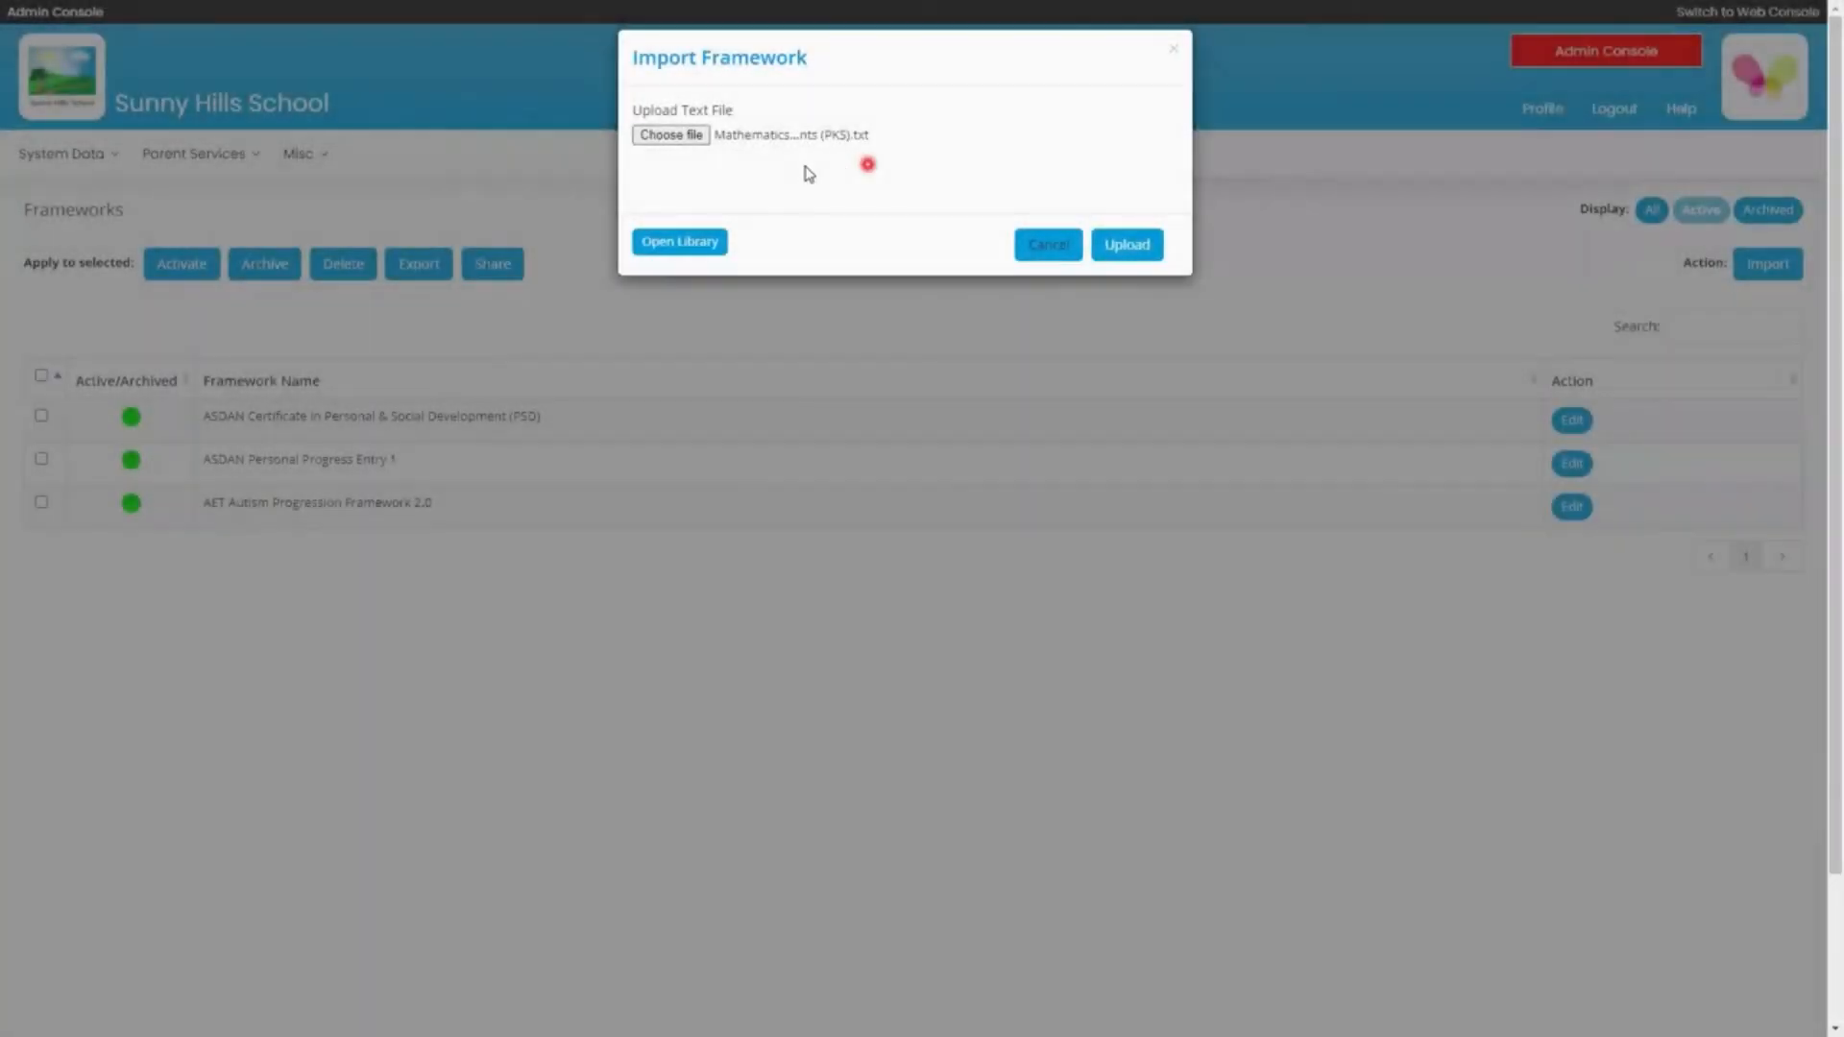
pyautogui.click(1146, 251)
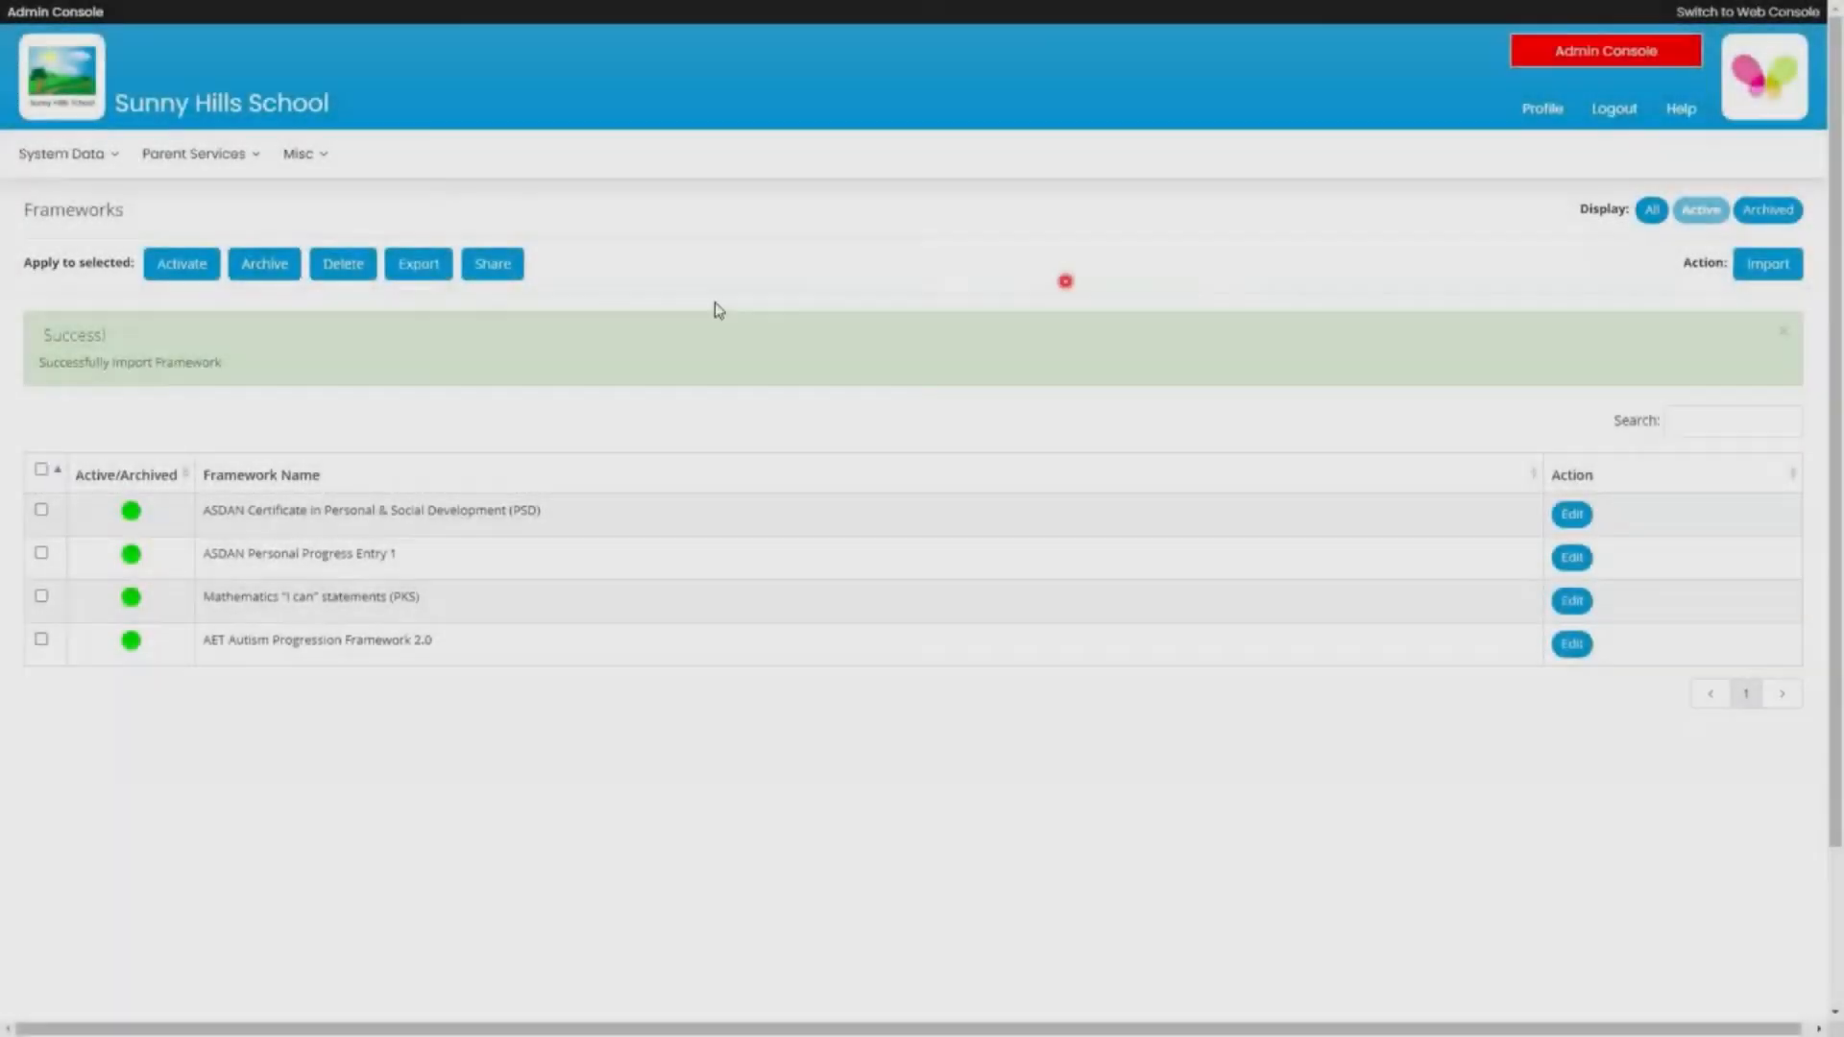